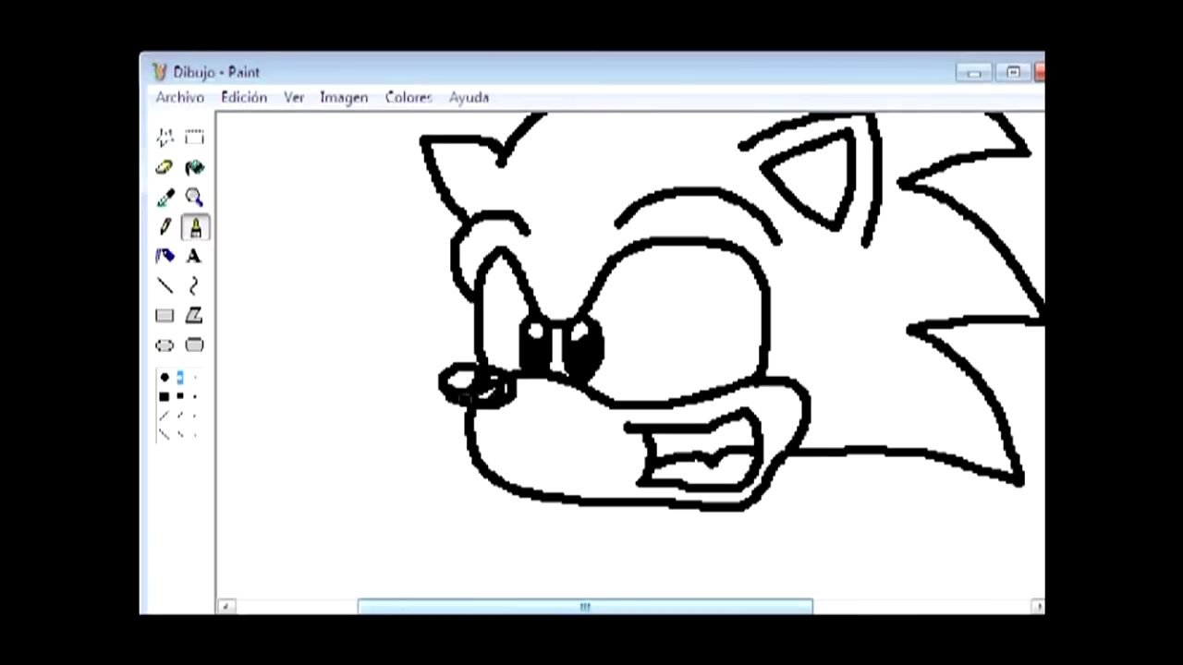
Step: Brush a raised arm as two parallel vertical lines from beside the mouth to the ear, topped by a curled glove cuff
{"action": "left_click_drag", "start_coordinate": [788, 482], "coordinate": [788, 140]}
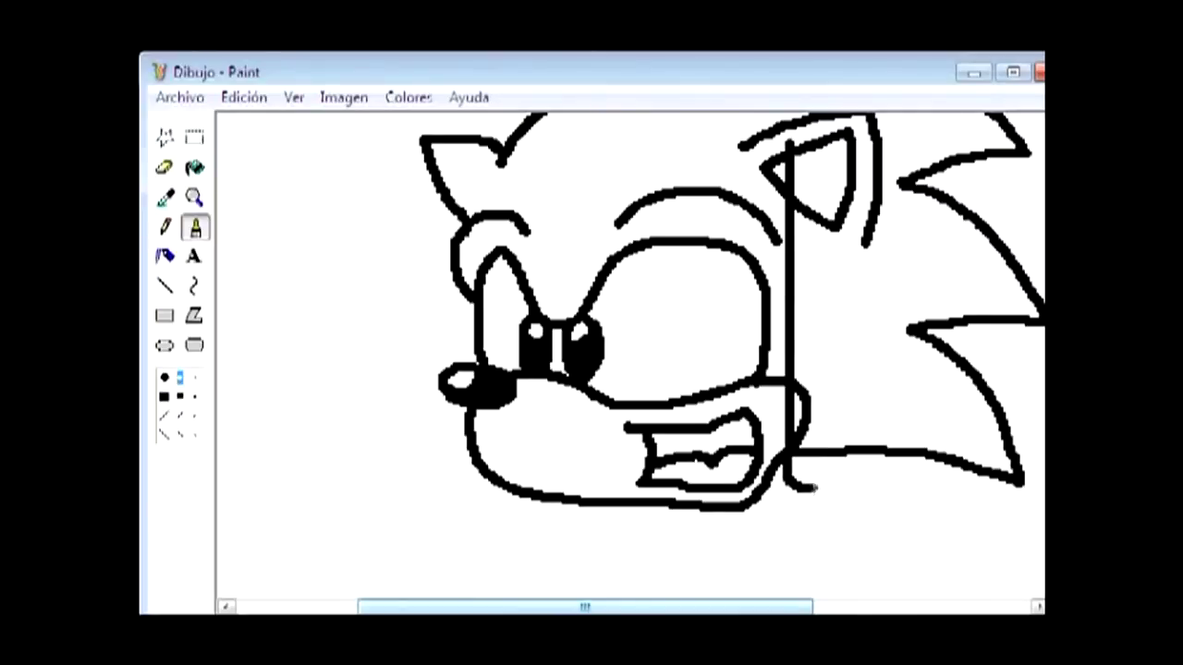
{"action": "mouse_move", "coordinate": [825, 490]}
{"action": "left_mouse_down"}
{"action": "mouse_move", "coordinate": [830, 377]}
{"action": "mouse_move", "coordinate": [837, 141]}
{"action": "left_mouse_up"}
{"action": "scroll", "coordinate": [837, 141], "scroll_direction": "up", "scroll_amount": 2}
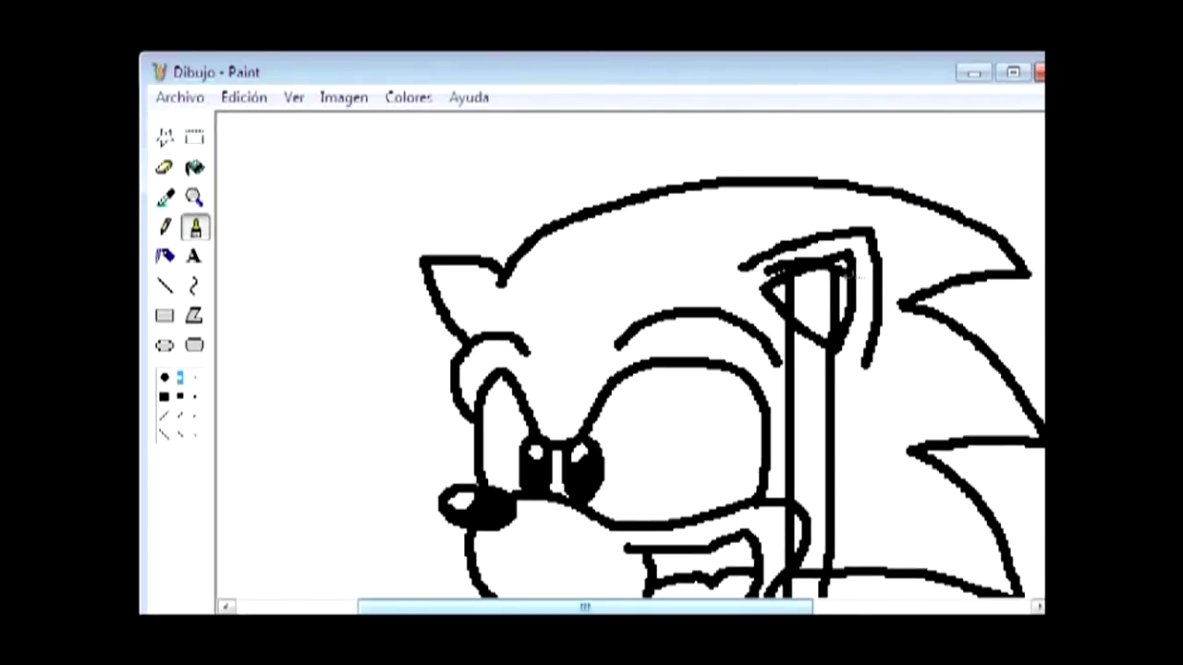
{"action": "mouse_move", "coordinate": [869, 248]}
{"action": "left_mouse_down"}
{"action": "mouse_move", "coordinate": [840, 189]}
{"action": "mouse_move", "coordinate": [728, 242]}
{"action": "left_mouse_up"}
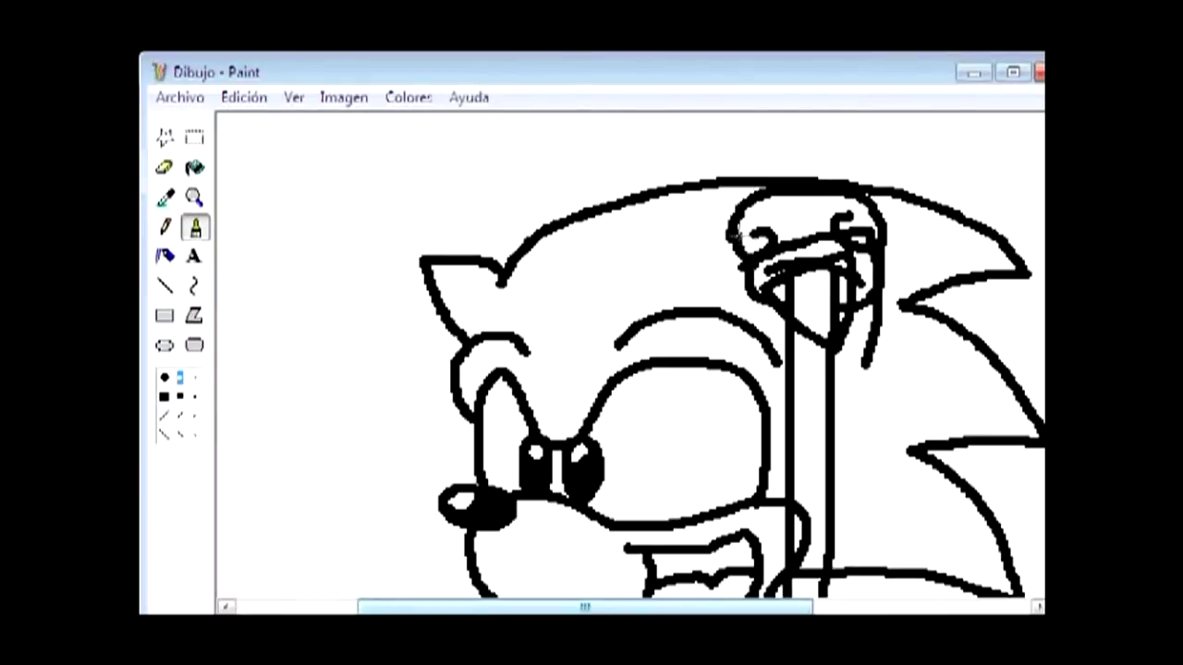
Step: Erase the ear, cheek and body outlines that cross the inside of the raised arm and glove cuff
{"action": "left_click", "coordinate": [164, 167]}
{"action": "left_click", "coordinate": [181, 396]}
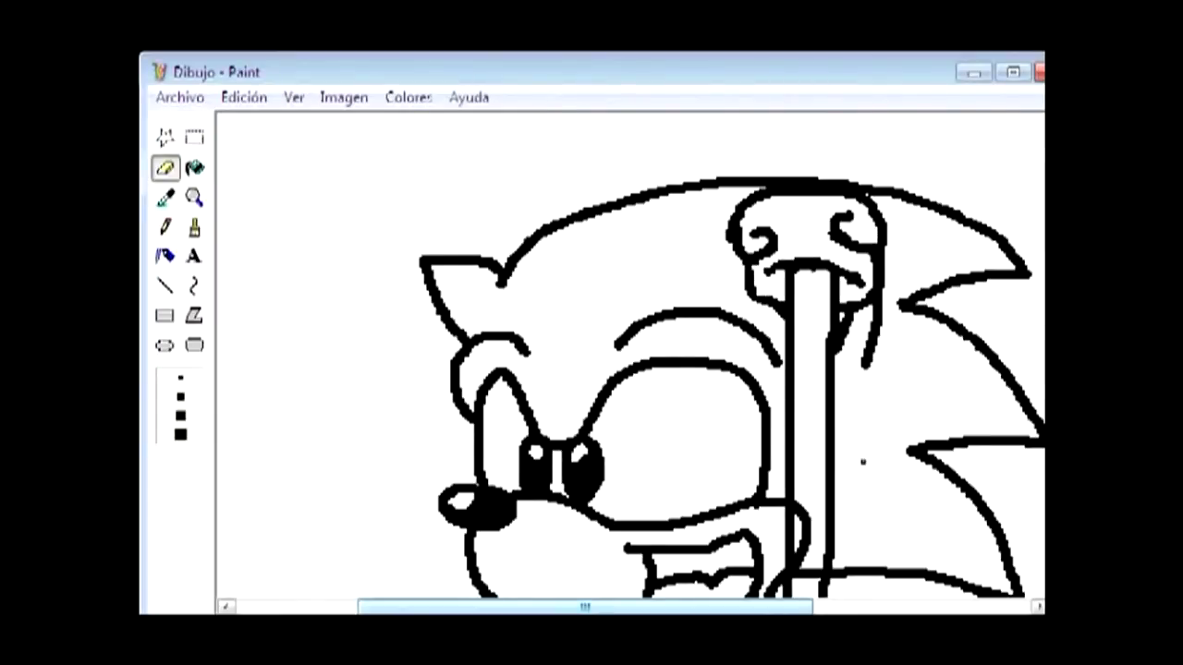
{"action": "scroll", "coordinate": [863, 461], "scroll_direction": "down", "scroll_amount": 3}
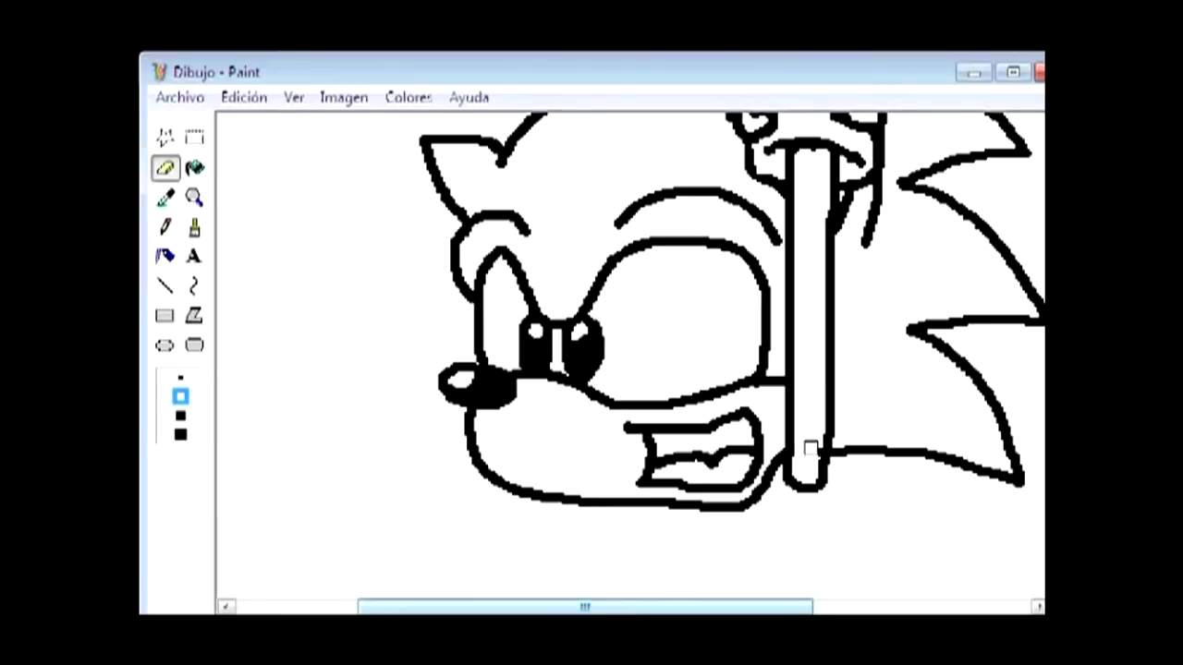
Step: Brush a rounded belly below the chin and a small pointed spine behind the neck, curving into the back
{"action": "scroll", "coordinate": [810, 574], "scroll_direction": "down", "scroll_amount": 3}
{"action": "left_click", "coordinate": [194, 227]}
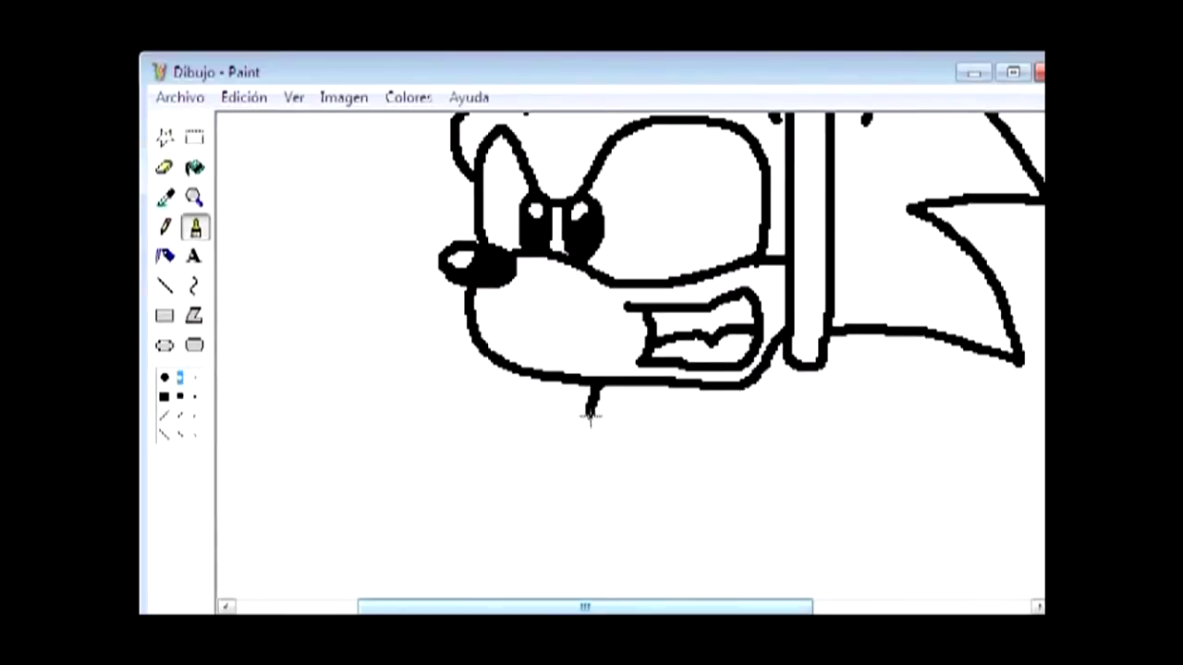
{"action": "mouse_move", "coordinate": [590, 418]}
{"action": "left_mouse_down"}
{"action": "mouse_move", "coordinate": [605, 484]}
{"action": "mouse_move", "coordinate": [660, 526]}
{"action": "mouse_move", "coordinate": [721, 521]}
{"action": "mouse_move", "coordinate": [761, 427]}
{"action": "left_mouse_up"}
{"action": "mouse_move", "coordinate": [864, 338]}
{"action": "left_mouse_down"}
{"action": "mouse_move", "coordinate": [871, 371]}
{"action": "mouse_move", "coordinate": [802, 418]}
{"action": "left_mouse_up"}
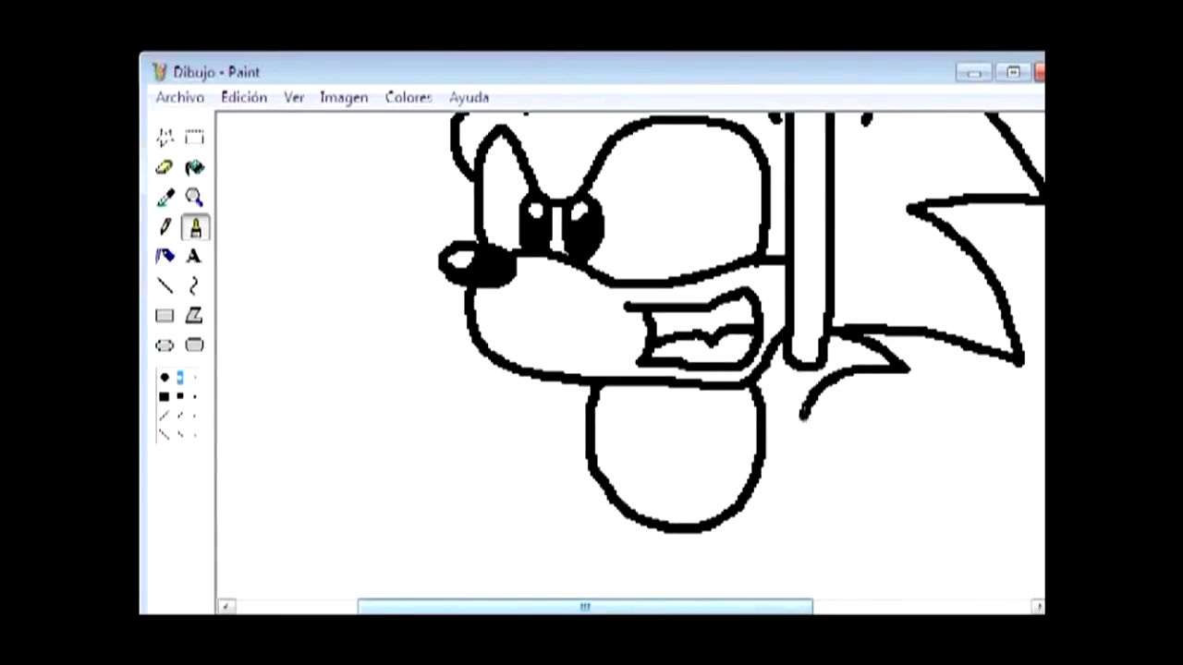
Step: Extend the back line down into the outer front leg, and draw the inner leg line and a narrow ankle cuff
{"action": "scroll", "coordinate": [783, 510], "scroll_direction": "down", "scroll_amount": 5}
{"action": "scroll", "coordinate": [782, 510], "scroll_direction": "right", "scroll_amount": 5}
{"action": "left_click_drag", "start_coordinate": [481, 351], "coordinate": [391, 451]}
{"action": "scroll", "coordinate": [391, 451], "scroll_direction": "left", "scroll_amount": 4}
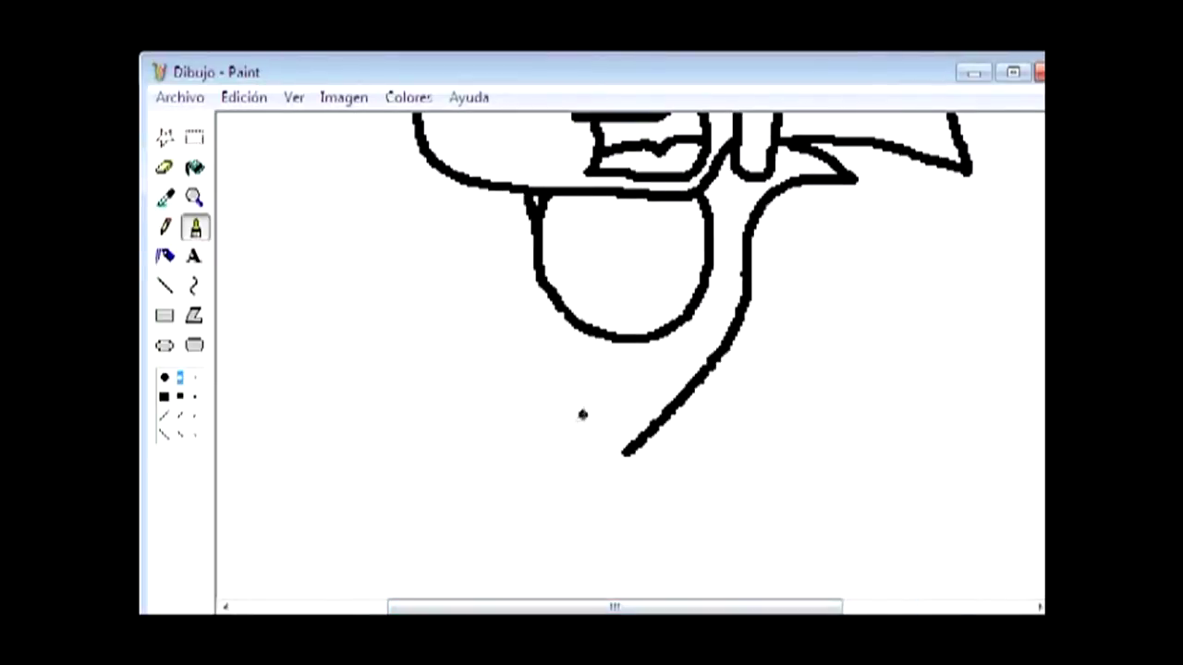
{"action": "left_click_drag", "start_coordinate": [573, 428], "coordinate": [654, 356]}
{"action": "mouse_move", "coordinate": [626, 456]}
{"action": "left_mouse_down"}
{"action": "mouse_move", "coordinate": [582, 532]}
{"action": "mouse_move", "coordinate": [550, 482]}
{"action": "left_mouse_up"}
Step: Draw an upright pointed shoe at the end of the front leg, with a sole line and a strap across it
{"action": "mouse_move", "coordinate": [589, 536]}
{"action": "left_mouse_down"}
{"action": "mouse_move", "coordinate": [548, 532]}
{"action": "mouse_move", "coordinate": [555, 578]}
{"action": "mouse_move", "coordinate": [470, 369]}
{"action": "mouse_move", "coordinate": [431, 453]}
{"action": "mouse_move", "coordinate": [458, 585]}
{"action": "mouse_move", "coordinate": [463, 474]}
{"action": "mouse_move", "coordinate": [550, 467]}
{"action": "mouse_move", "coordinate": [467, 349]}
{"action": "left_mouse_up"}
{"action": "scroll", "coordinate": [453, 555], "scroll_direction": "down", "scroll_amount": 3}
{"action": "left_click_drag", "start_coordinate": [438, 239], "coordinate": [466, 351]}
{"action": "left_click_drag", "start_coordinate": [476, 363], "coordinate": [518, 344]}
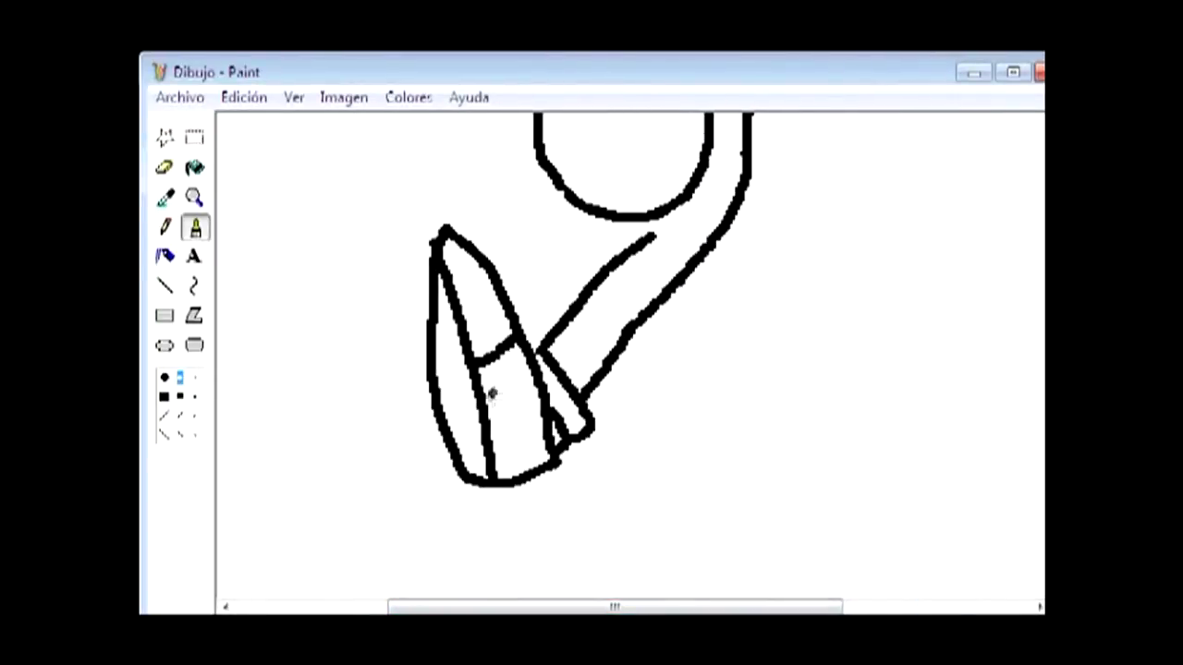
{"action": "left_click_drag", "start_coordinate": [488, 396], "coordinate": [527, 385]}
Step: Draw the second leg down from the belly with a strapped pointed shoe behind the first one, cleaning up stray lines
{"action": "scroll", "coordinate": [582, 358], "scroll_direction": "up", "scroll_amount": 3}
{"action": "left_click_drag", "start_coordinate": [558, 322], "coordinate": [508, 417]}
{"action": "mouse_move", "coordinate": [430, 388]}
{"action": "left_mouse_down"}
{"action": "mouse_move", "coordinate": [369, 499]}
{"action": "mouse_move", "coordinate": [448, 573]}
{"action": "left_mouse_up"}
{"action": "scroll", "coordinate": [781, 534], "scroll_direction": "down", "scroll_amount": 6}
{"action": "left_click", "coordinate": [165, 167]}
{"action": "scroll", "coordinate": [771, 518], "scroll_direction": "up", "scroll_amount": 6}
{"action": "left_click", "coordinate": [194, 227]}
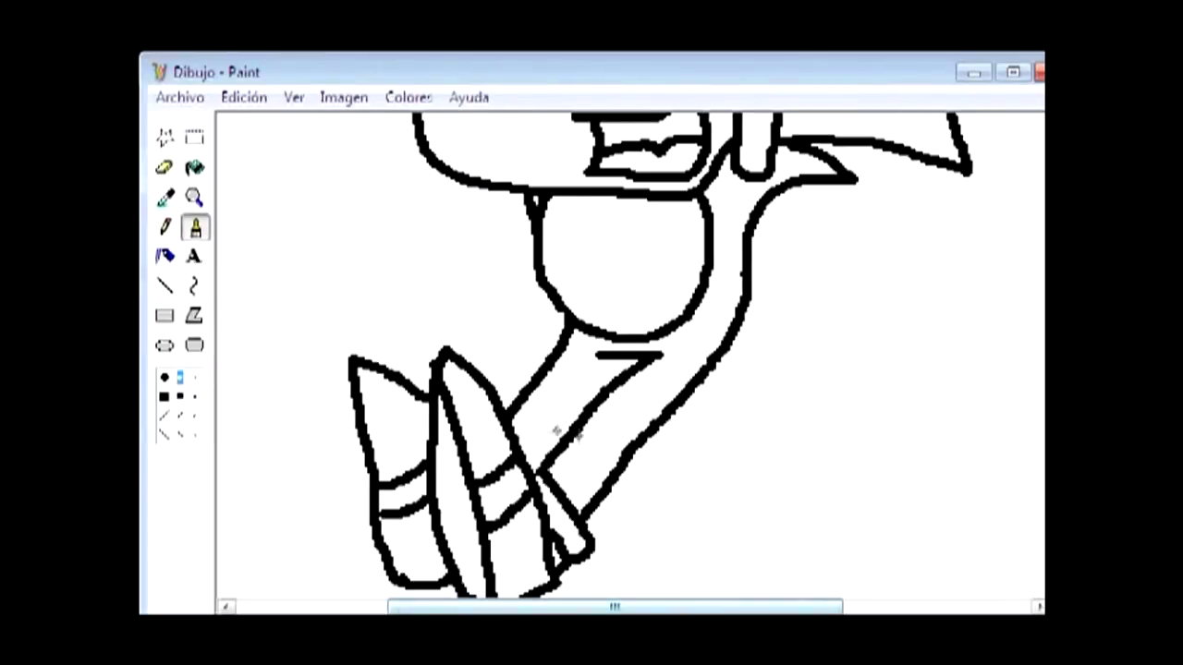
Step: Draw a small pointed tail on the lower back, and add a buckle to the front shoe's strap
{"action": "left_click_drag", "start_coordinate": [716, 356], "coordinate": [776, 336]}
{"action": "scroll", "coordinate": [776, 335], "scroll_direction": "up", "scroll_amount": 4}
{"action": "left_click", "coordinate": [194, 197]}
{"action": "left_click", "coordinate": [182, 379]}
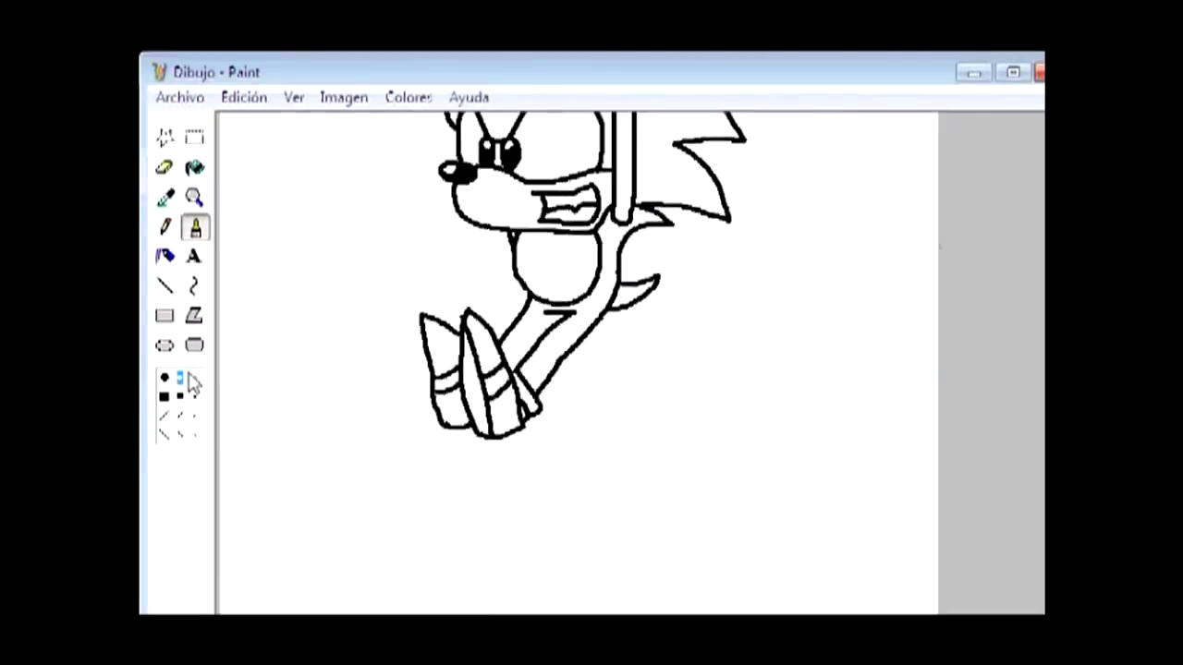
{"action": "left_click", "coordinate": [164, 167]}
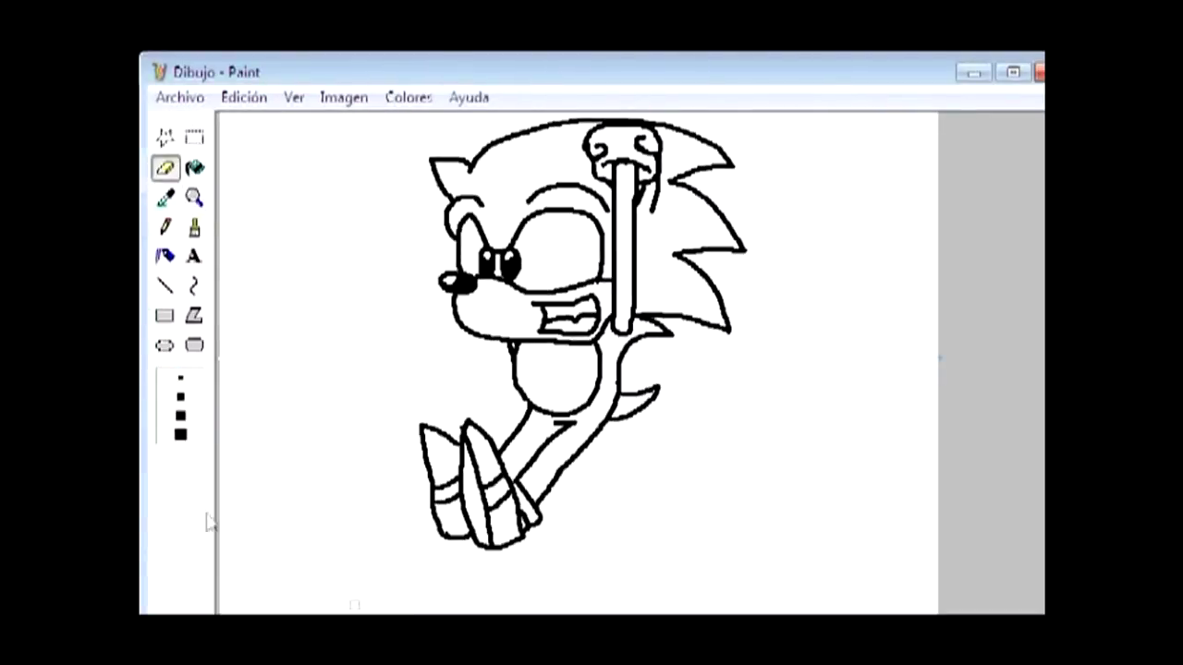
{"action": "left_click", "coordinate": [195, 229]}
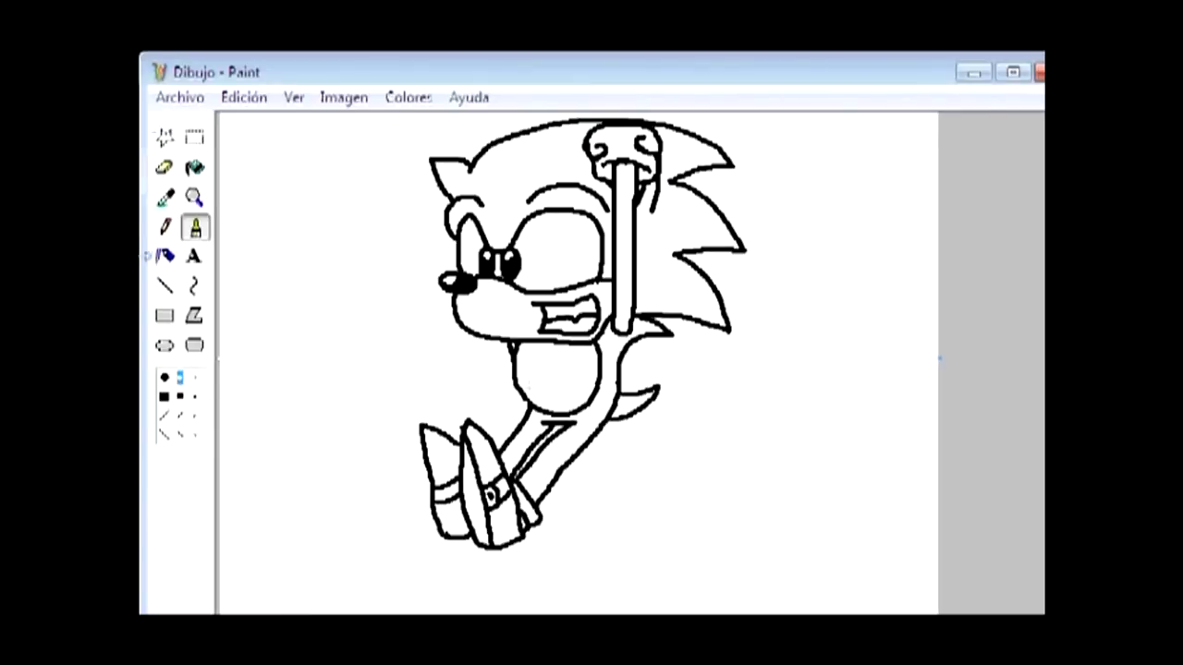
Step: Erase the front leg's outer line and redraw it from the ankle to the hip, joining the tail to the body
{"action": "left_click", "coordinate": [165, 167]}
{"action": "left_click", "coordinate": [194, 197]}
{"action": "left_click", "coordinate": [571, 411]}
{"action": "mouse_move", "coordinate": [651, 389]}
{"action": "left_mouse_down"}
{"action": "mouse_move", "coordinate": [730, 291]}
{"action": "mouse_move", "coordinate": [704, 320]}
{"action": "mouse_move", "coordinate": [677, 392]}
{"action": "left_mouse_up"}
{"action": "left_click", "coordinate": [195, 229]}
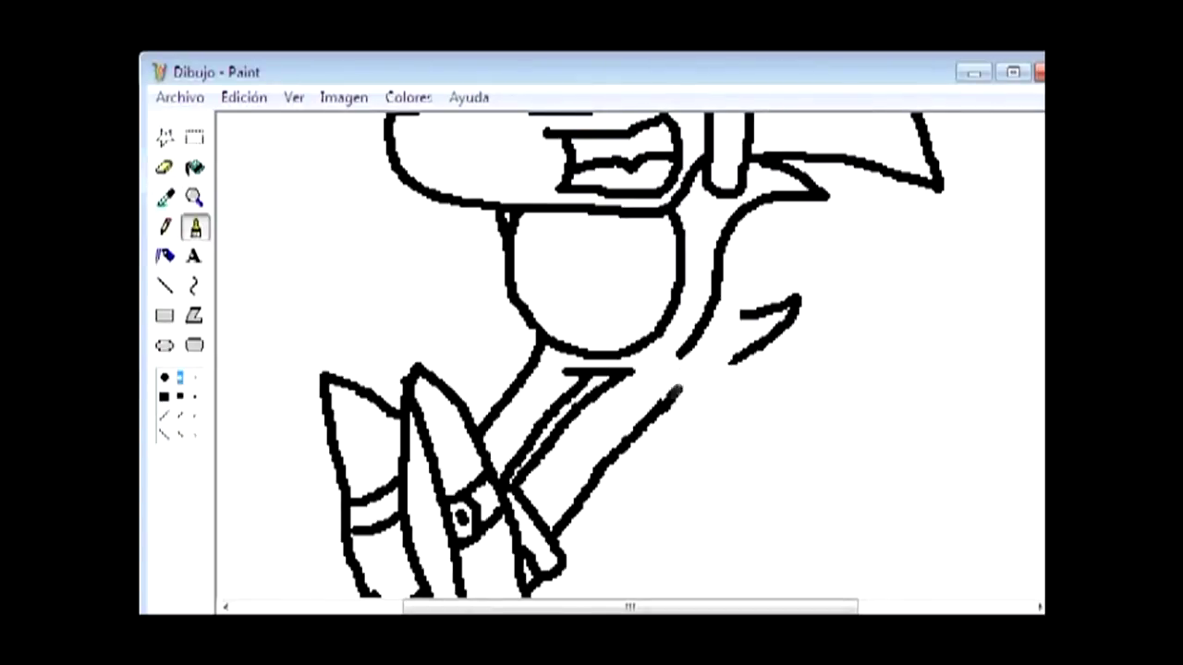
{"action": "left_click", "coordinate": [165, 167]}
{"action": "left_click_drag", "start_coordinate": [578, 509], "coordinate": [658, 402]}
{"action": "left_click", "coordinate": [195, 228]}
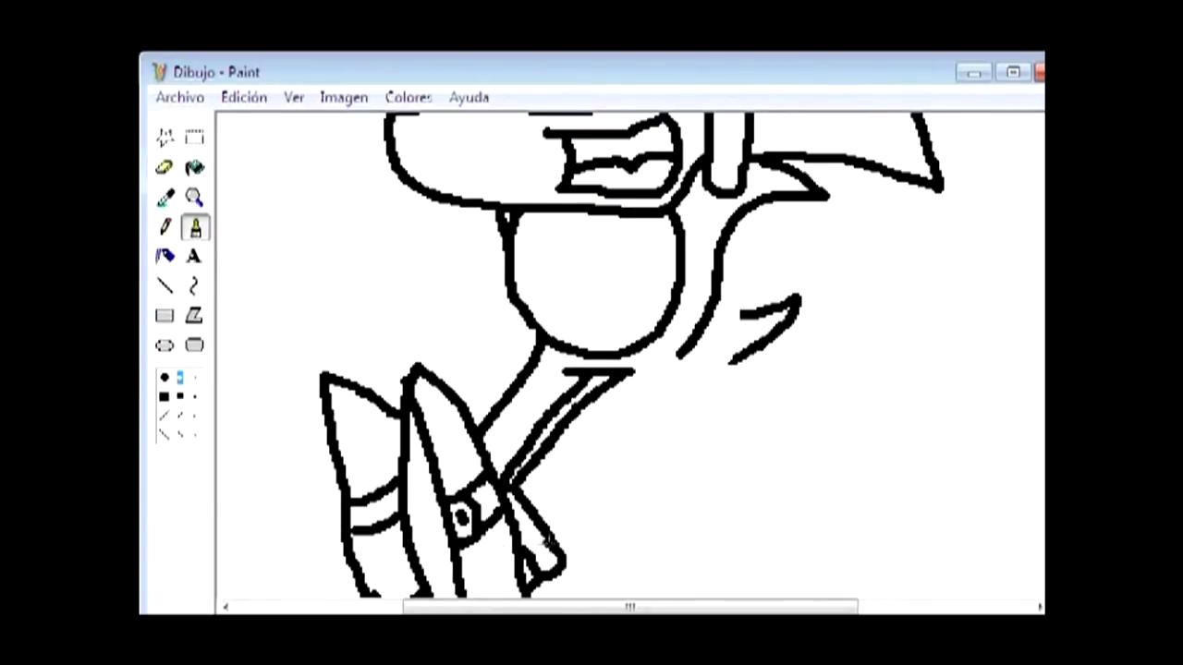
{"action": "left_click_drag", "start_coordinate": [554, 544], "coordinate": [687, 346]}
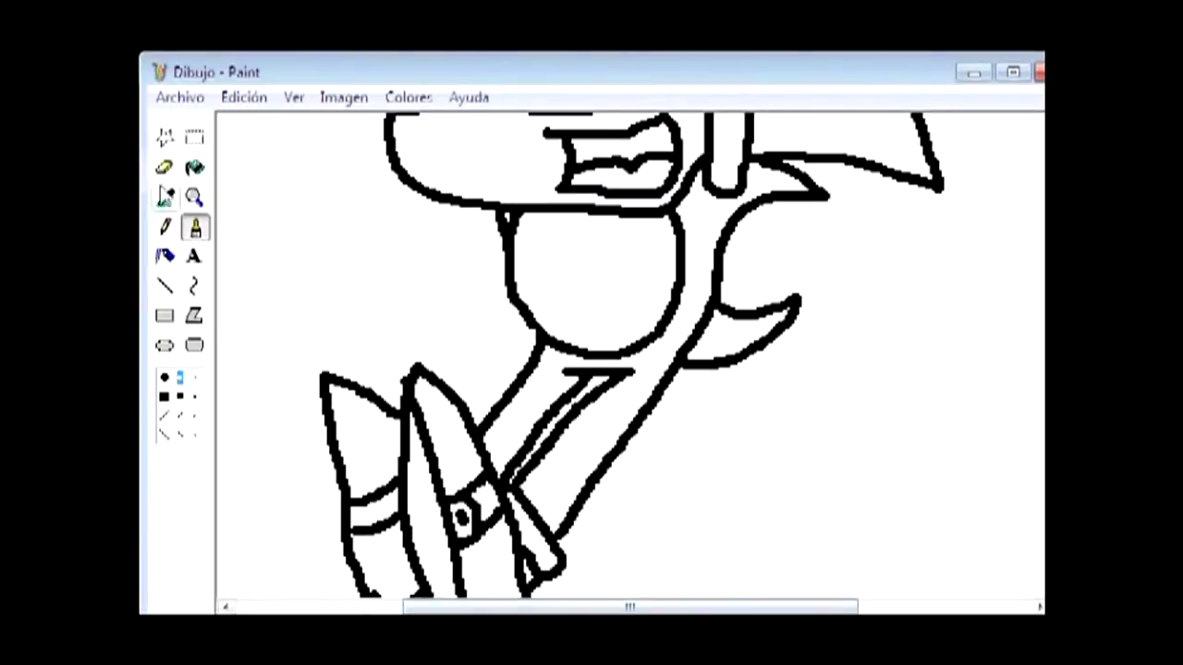
Step: Erase the doubled inner leg lines and replace them with one straight line and a short stroke at its top
{"action": "left_click", "coordinate": [165, 167]}
{"action": "left_click_drag", "start_coordinate": [513, 484], "coordinate": [581, 390]}
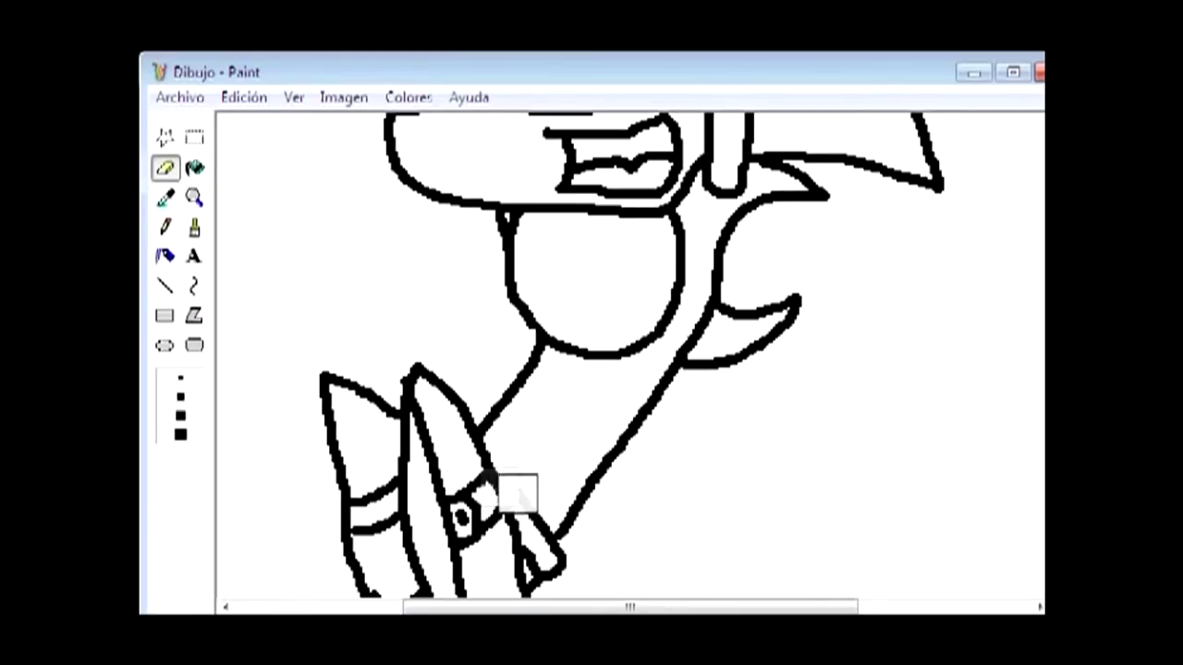
{"action": "left_click", "coordinate": [165, 287]}
{"action": "mouse_move", "coordinate": [545, 441]}
{"action": "left_mouse_down"}
{"action": "mouse_move", "coordinate": [510, 479]}
{"action": "mouse_move", "coordinate": [584, 381]}
{"action": "mouse_move", "coordinate": [555, 370]}
{"action": "left_mouse_up"}
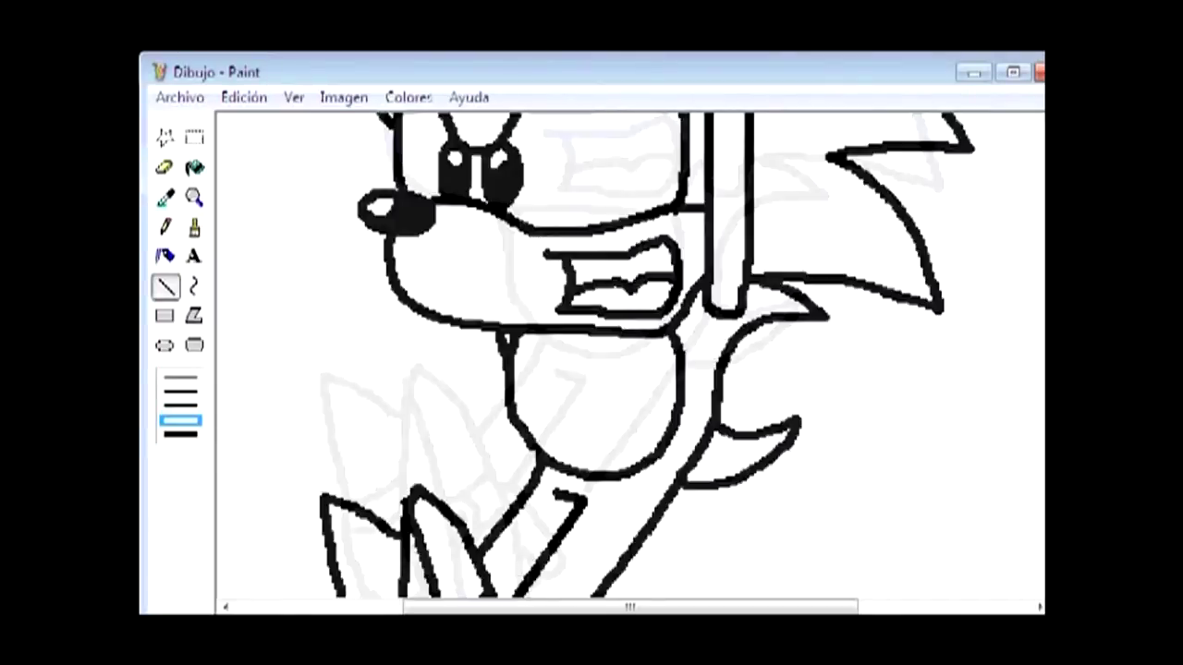
Step: Erase both shoes and the narrow ankle cuff below the legs
{"action": "scroll", "coordinate": [534, 470], "scroll_direction": "down", "scroll_amount": 3}
{"action": "left_click", "coordinate": [165, 167]}
{"action": "mouse_move", "coordinate": [411, 252]}
{"action": "left_mouse_down"}
{"action": "mouse_move", "coordinate": [517, 475]}
{"action": "mouse_move", "coordinate": [443, 360]}
{"action": "left_mouse_up"}
{"action": "left_click", "coordinate": [195, 227]}
{"action": "mouse_move", "coordinate": [539, 450]}
{"action": "left_mouse_down"}
{"action": "mouse_move", "coordinate": [508, 531]}
{"action": "mouse_move", "coordinate": [406, 314]}
{"action": "mouse_move", "coordinate": [553, 435]}
{"action": "mouse_move", "coordinate": [491, 401]}
{"action": "mouse_move", "coordinate": [352, 434]}
{"action": "left_mouse_up"}
{"action": "key", "text": "ctrl+z"}
Step: Draw a rolled sock cuff around the front ankle and a tilted pointed shoe with a sole and strap below it
{"action": "left_click", "coordinate": [165, 167]}
{"action": "left_click", "coordinate": [194, 227]}
{"action": "mouse_move", "coordinate": [514, 357]}
{"action": "left_mouse_down"}
{"action": "mouse_move", "coordinate": [498, 381]}
{"action": "mouse_move", "coordinate": [579, 391]}
{"action": "mouse_move", "coordinate": [496, 434]}
{"action": "left_mouse_up"}
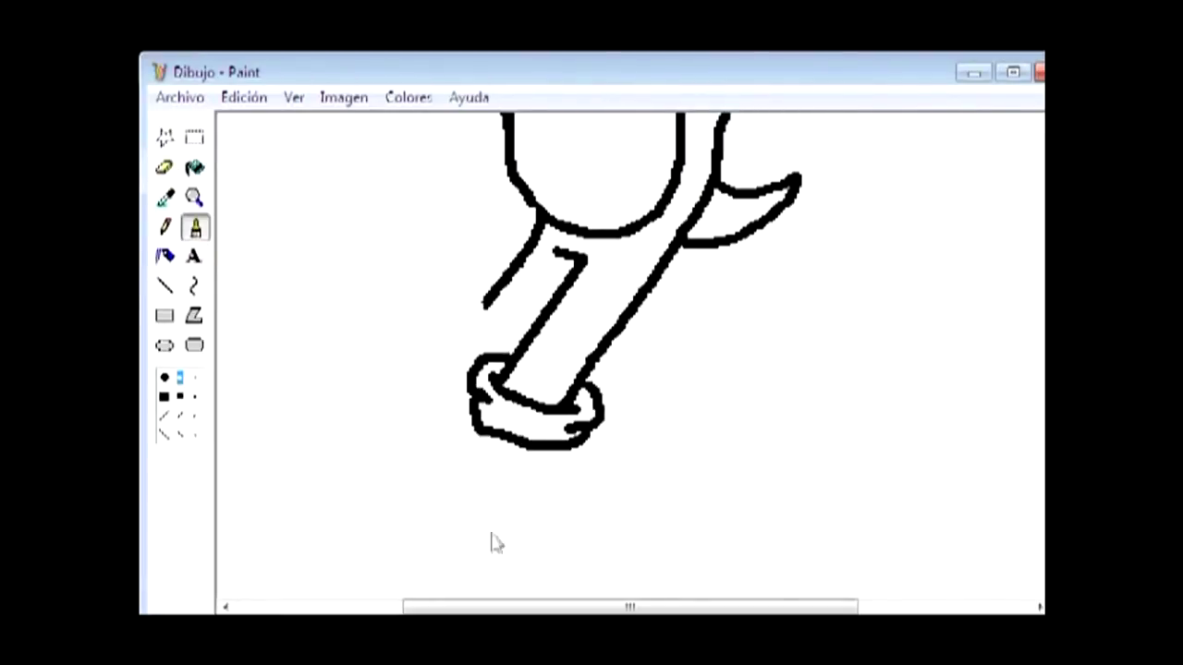
{"action": "left_click_drag", "start_coordinate": [563, 449], "coordinate": [382, 514]}
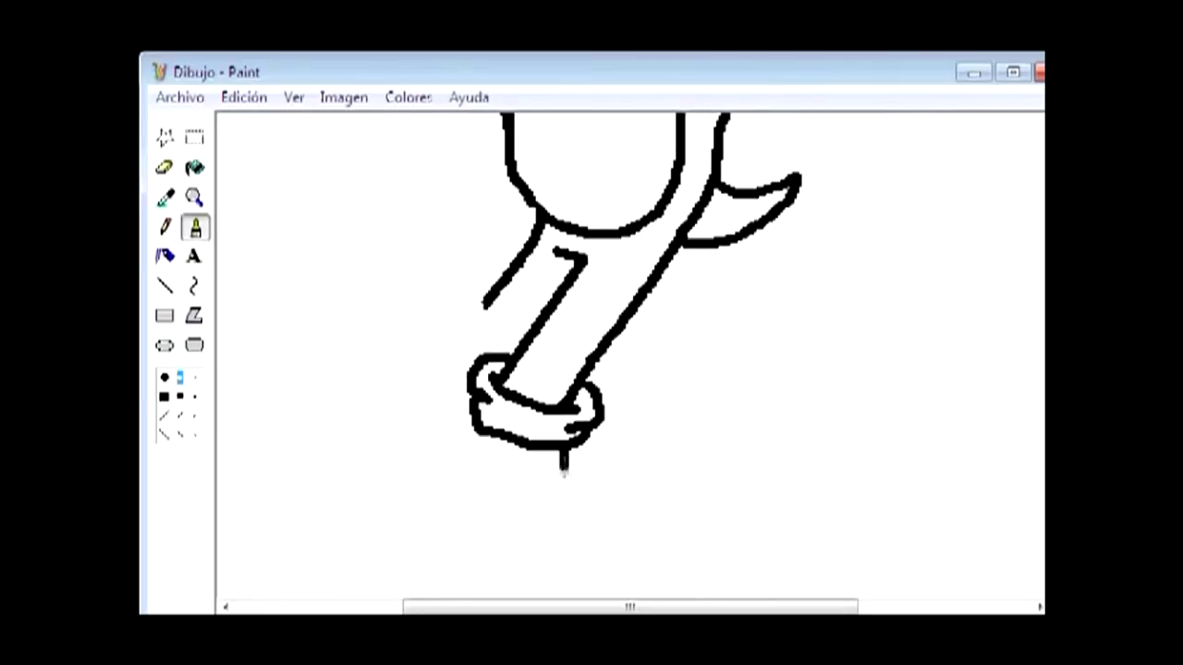
{"action": "mouse_move", "coordinate": [562, 473]}
{"action": "left_mouse_down"}
{"action": "mouse_move", "coordinate": [434, 485]}
{"action": "mouse_move", "coordinate": [351, 359]}
{"action": "left_mouse_up"}
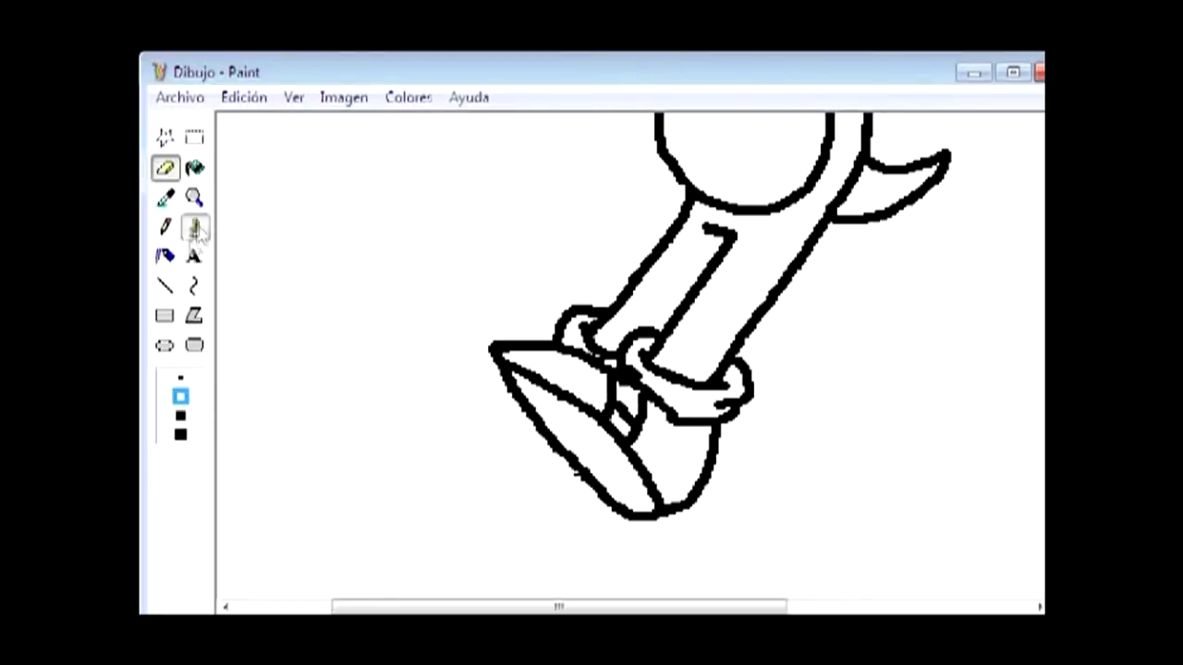
{"action": "left_click", "coordinate": [195, 227]}
{"action": "mouse_move", "coordinate": [578, 499]}
{"action": "left_mouse_down"}
{"action": "mouse_move", "coordinate": [446, 379]}
{"action": "mouse_move", "coordinate": [441, 323]}
{"action": "mouse_move", "coordinate": [535, 359]}
{"action": "mouse_move", "coordinate": [531, 437]}
{"action": "mouse_move", "coordinate": [427, 333]}
{"action": "left_mouse_up"}
{"action": "key", "text": "ctrl+z"}
{"action": "key", "text": "ctrl+z"}
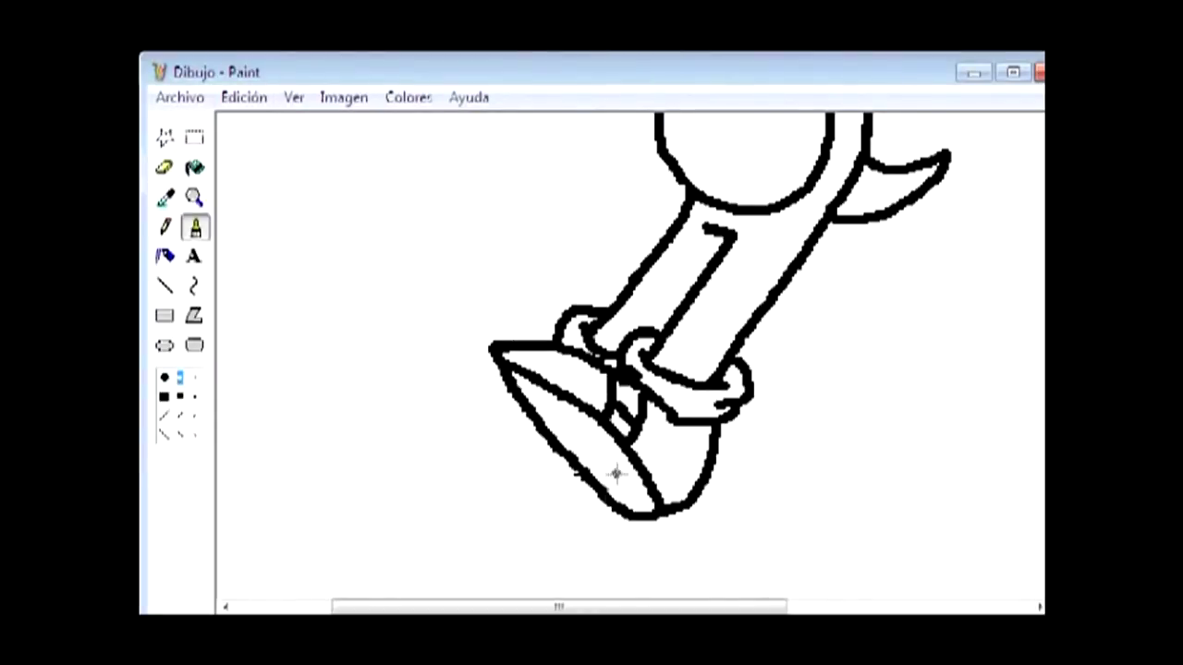
Step: Draw the second pointed shoe partly hidden behind the front shoe
{"action": "mouse_move", "coordinate": [601, 504]}
{"action": "left_mouse_down"}
{"action": "mouse_move", "coordinate": [411, 374]}
{"action": "mouse_move", "coordinate": [490, 347]}
{"action": "mouse_move", "coordinate": [532, 421]}
{"action": "left_mouse_up"}
{"action": "scroll", "coordinate": [532, 518], "scroll_direction": "up", "scroll_amount": 3}
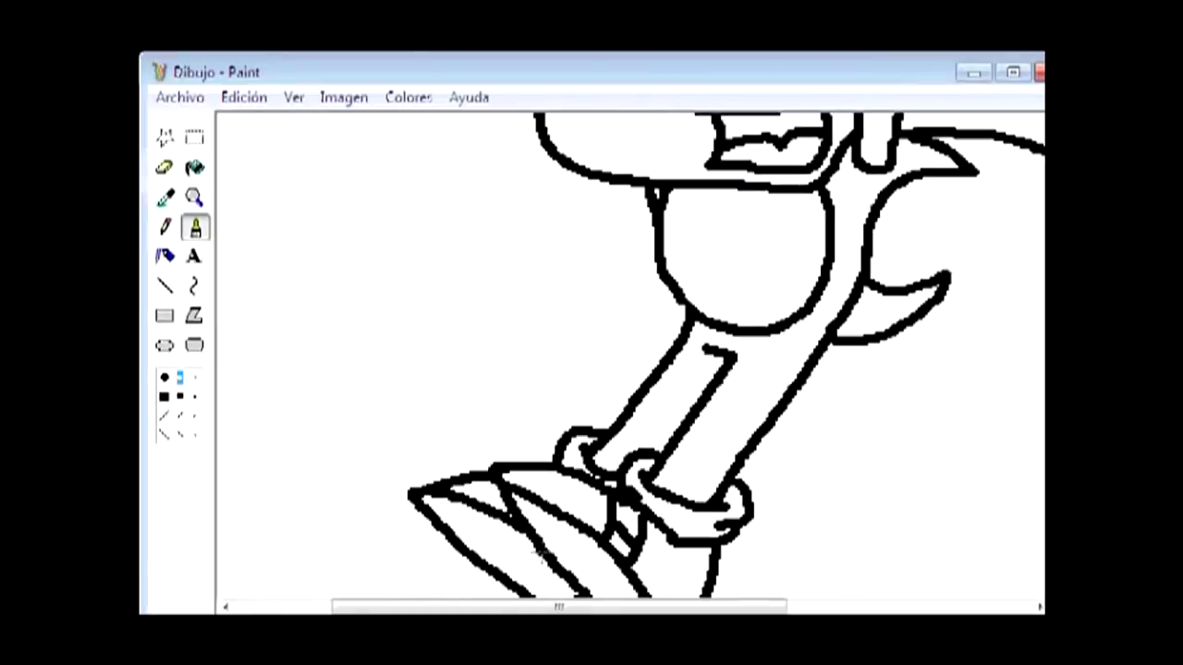
{"action": "scroll", "coordinate": [532, 525], "scroll_direction": "down", "scroll_amount": 1}
{"action": "scroll", "coordinate": [542, 397], "scroll_direction": "up", "scroll_amount": 3}
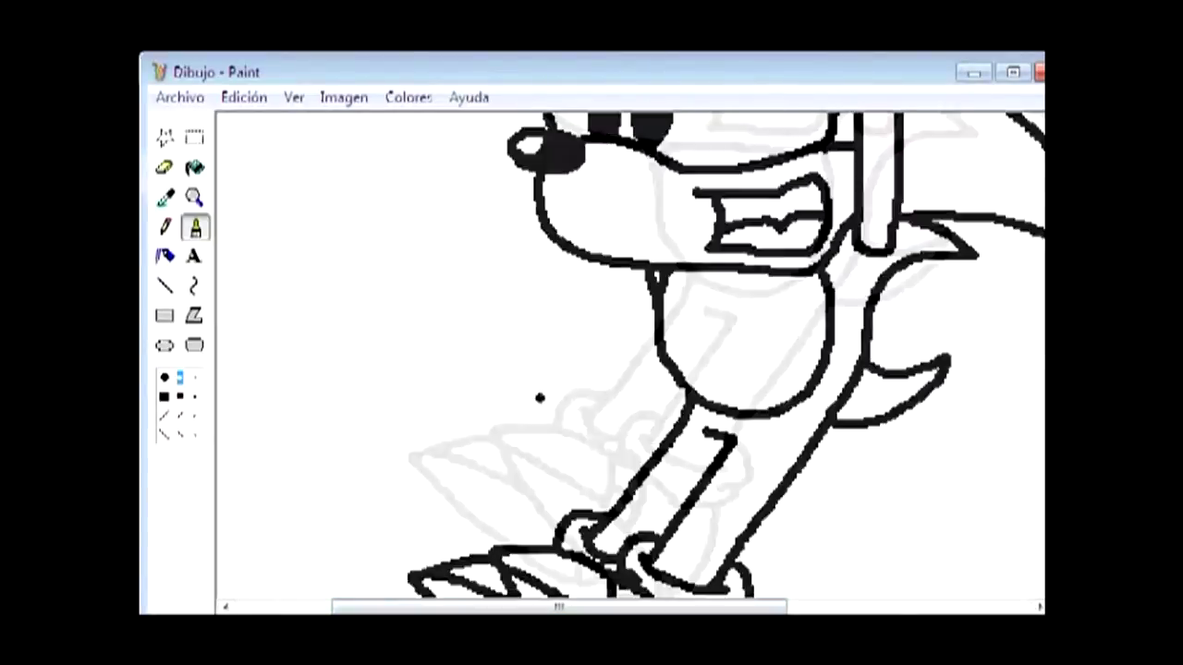
Step: Switch to Firefox and search Google Images for "Classic tails"
{"action": "key", "text": "ctrl+Page_Up"}
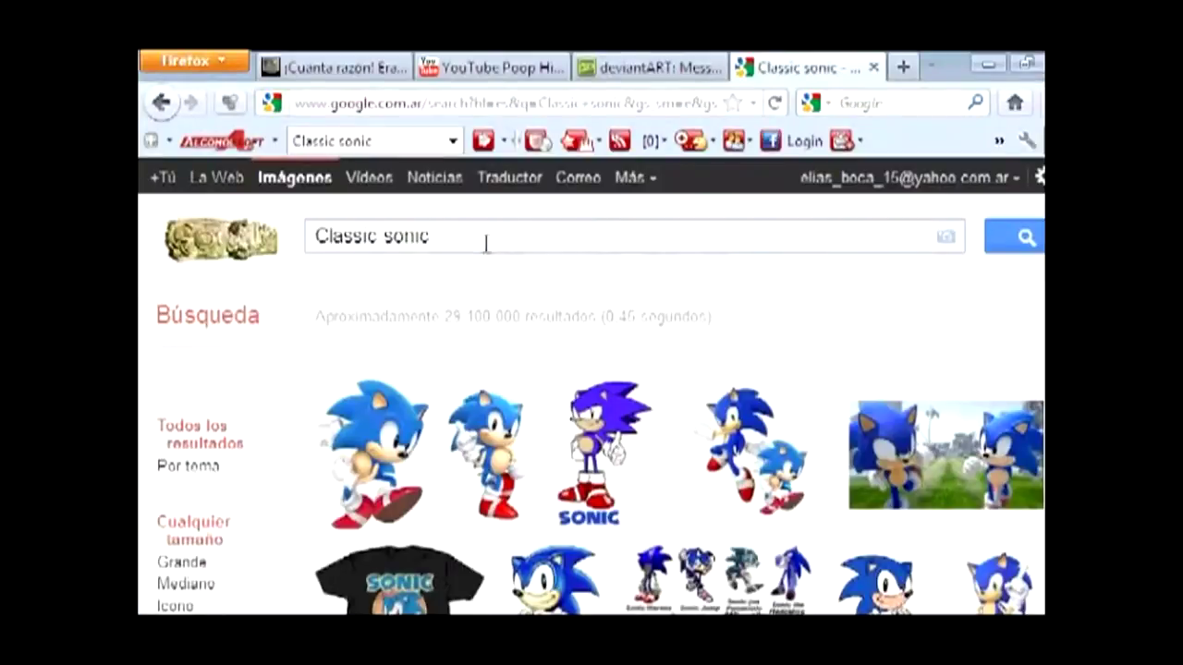
{"action": "key", "text": "BackSpace"}
{"action": "key", "text": "BackSpace"}
{"action": "key", "text": "BackSpace"}
{"action": "key", "text": "BackSpace"}
{"action": "key", "text": "BackSpace"}
{"action": "type", "text": "tails"}
{"action": "key", "text": "Return"}
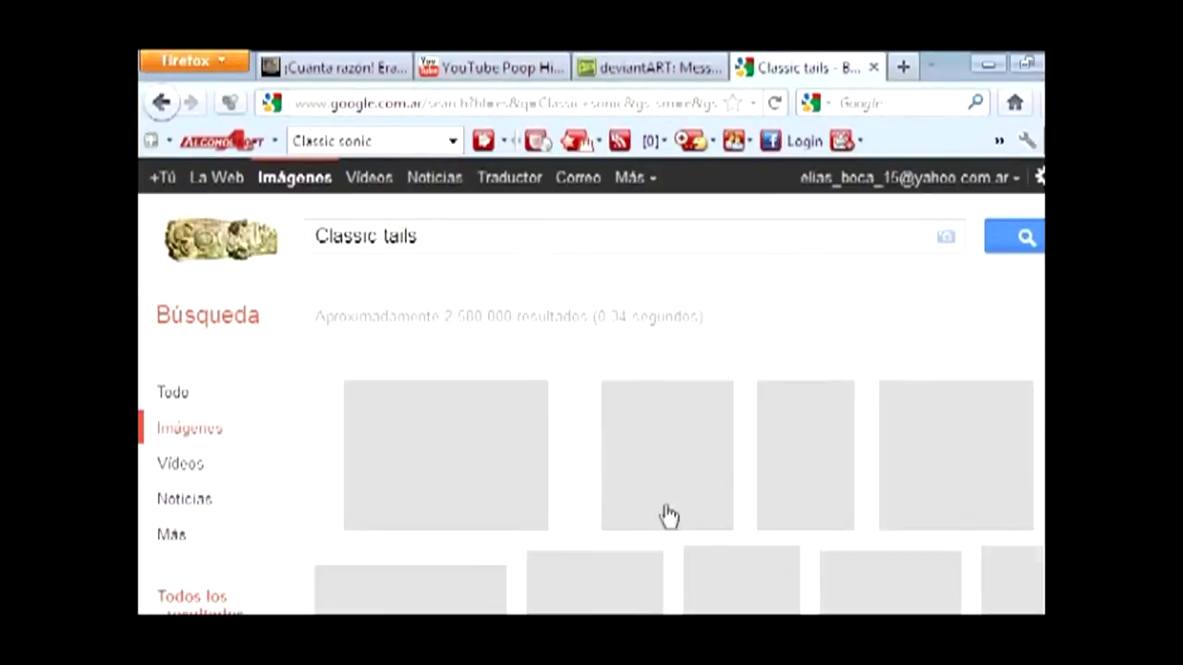
{"action": "mouse_move", "coordinate": [664, 462]}
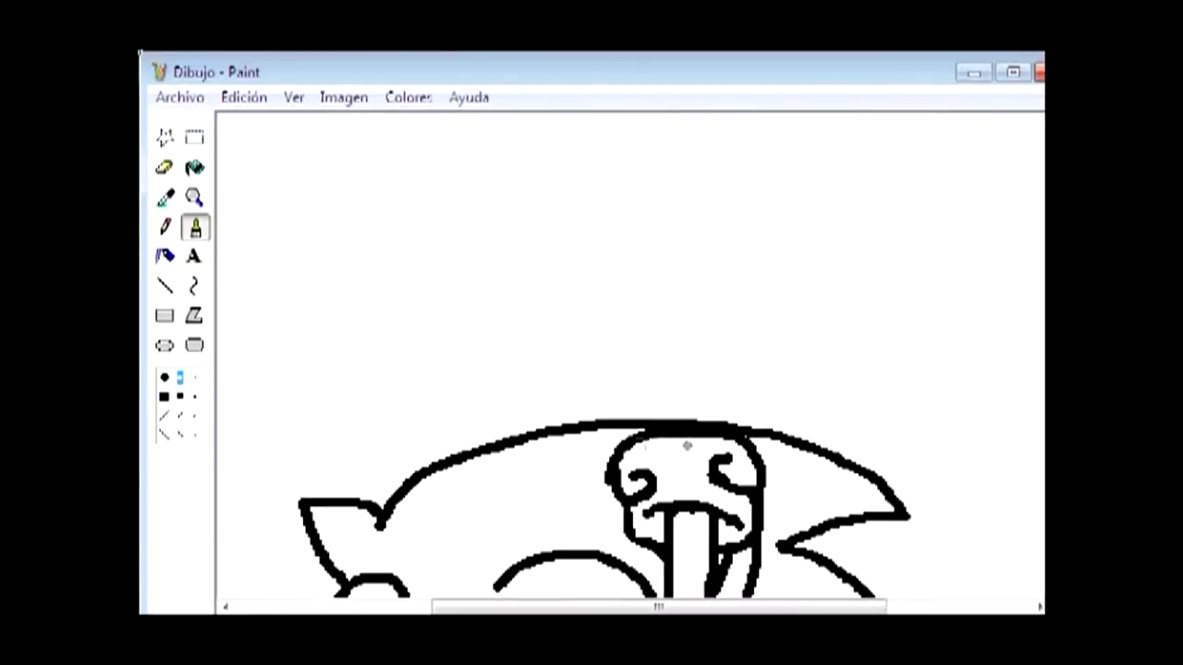
Step: In Paint, draw a fist with curled fingers above the head, clasped by a second hand with a folded glove cuff
{"action": "mouse_move", "coordinate": [758, 427]}
{"action": "left_mouse_down"}
{"action": "mouse_move", "coordinate": [712, 286]}
{"action": "mouse_move", "coordinate": [695, 337]}
{"action": "mouse_move", "coordinate": [617, 355]}
{"action": "mouse_move", "coordinate": [602, 292]}
{"action": "left_mouse_up"}
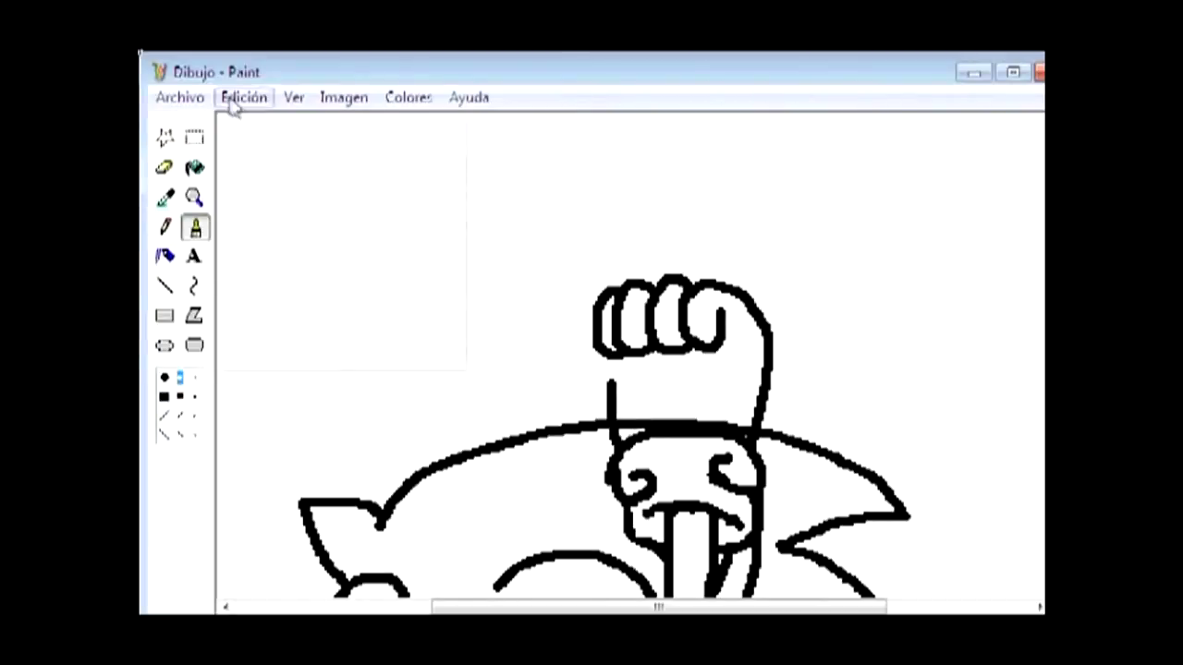
{"action": "mouse_move", "coordinate": [608, 389]}
{"action": "left_mouse_down"}
{"action": "mouse_move", "coordinate": [734, 347]}
{"action": "mouse_move", "coordinate": [688, 393]}
{"action": "mouse_move", "coordinate": [573, 389]}
{"action": "left_mouse_up"}
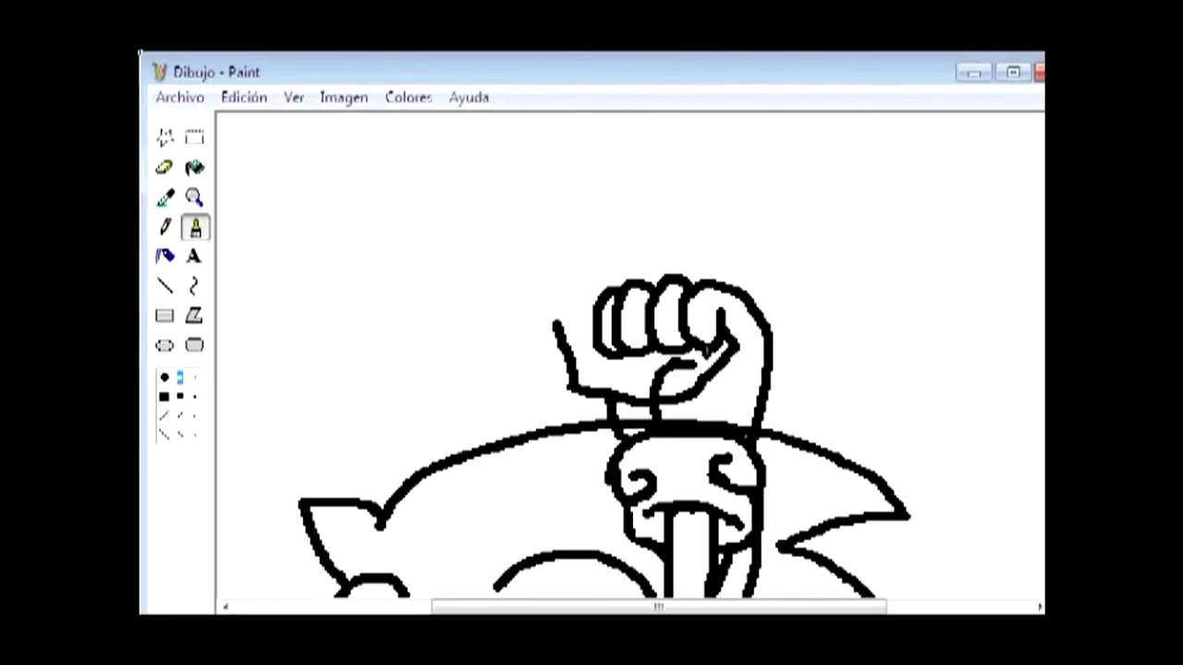
{"action": "mouse_move", "coordinate": [554, 321]}
{"action": "left_mouse_down"}
{"action": "mouse_move", "coordinate": [563, 285]}
{"action": "mouse_move", "coordinate": [672, 249]}
{"action": "left_mouse_up"}
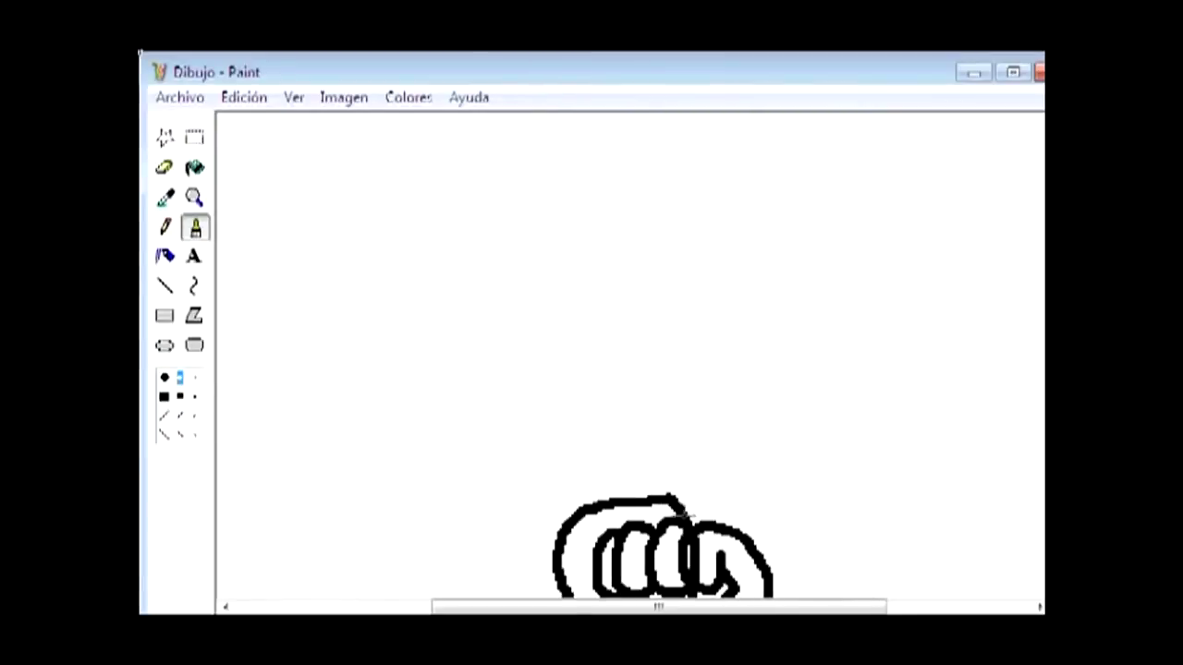
{"action": "left_click_drag", "start_coordinate": [634, 447], "coordinate": [690, 517]}
{"action": "left_click_drag", "start_coordinate": [684, 471], "coordinate": [559, 462]}
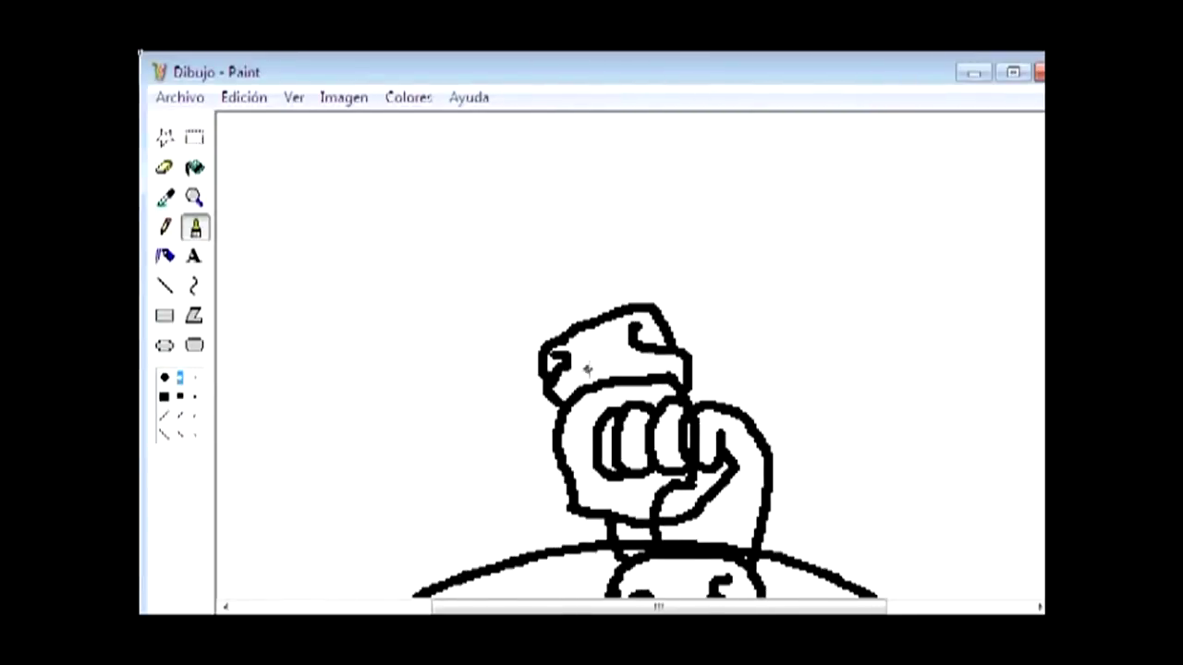
Step: Draw the second character's forearm as two slanted parallel lines rising from the upper glove's cuff, erasing the strokes that do not fit
{"action": "left_click_drag", "start_coordinate": [630, 427], "coordinate": [608, 286]}
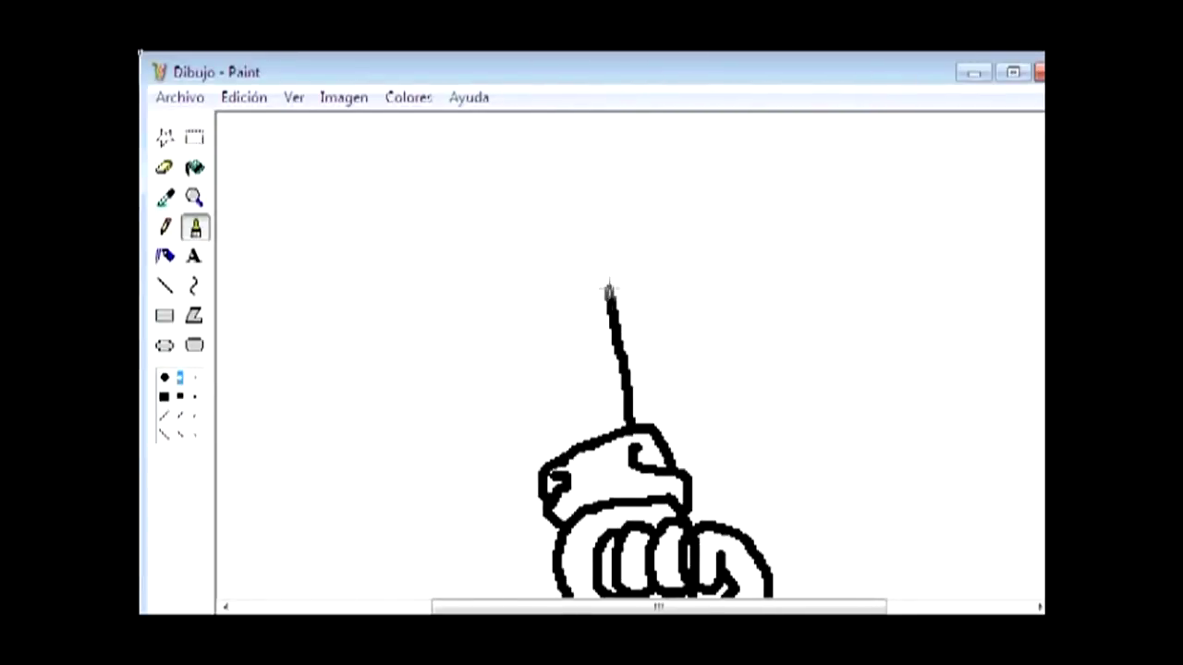
{"action": "left_click_drag", "start_coordinate": [554, 453], "coordinate": [554, 323]}
{"action": "key", "text": "ctrl+z"}
{"action": "left_click", "coordinate": [166, 285]}
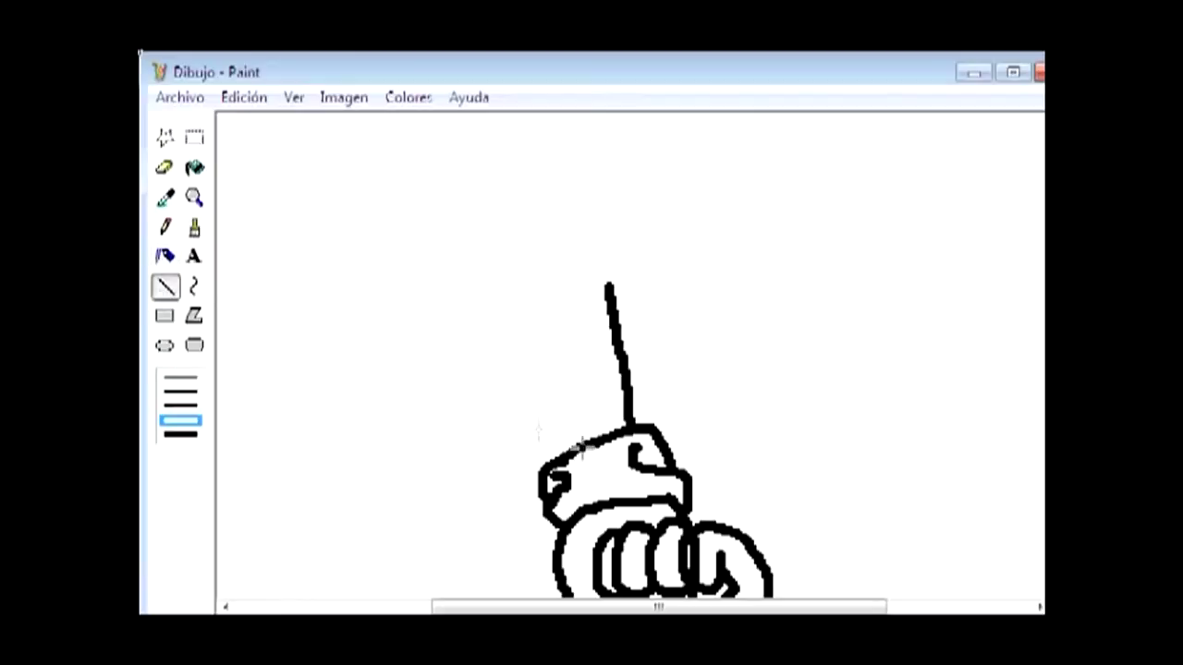
{"action": "left_click_drag", "start_coordinate": [566, 447], "coordinate": [537, 267]}
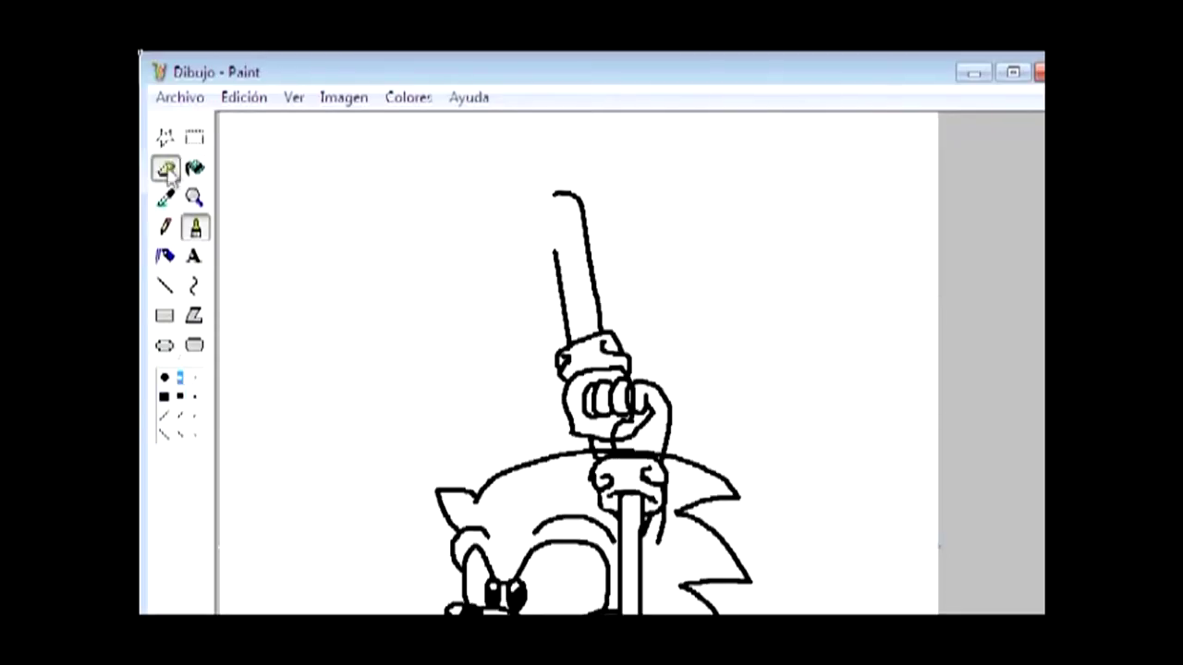
{"action": "left_click_drag", "start_coordinate": [560, 193], "coordinate": [577, 217]}
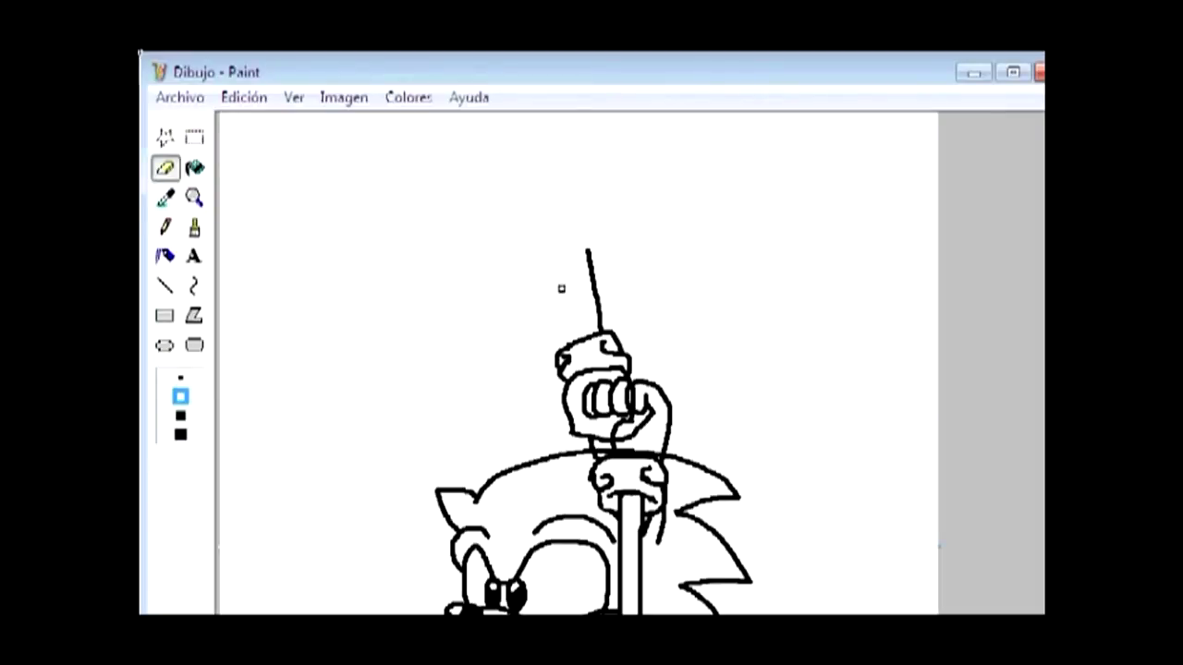
{"action": "left_click", "coordinate": [167, 288]}
{"action": "left_click_drag", "start_coordinate": [570, 338], "coordinate": [561, 282]}
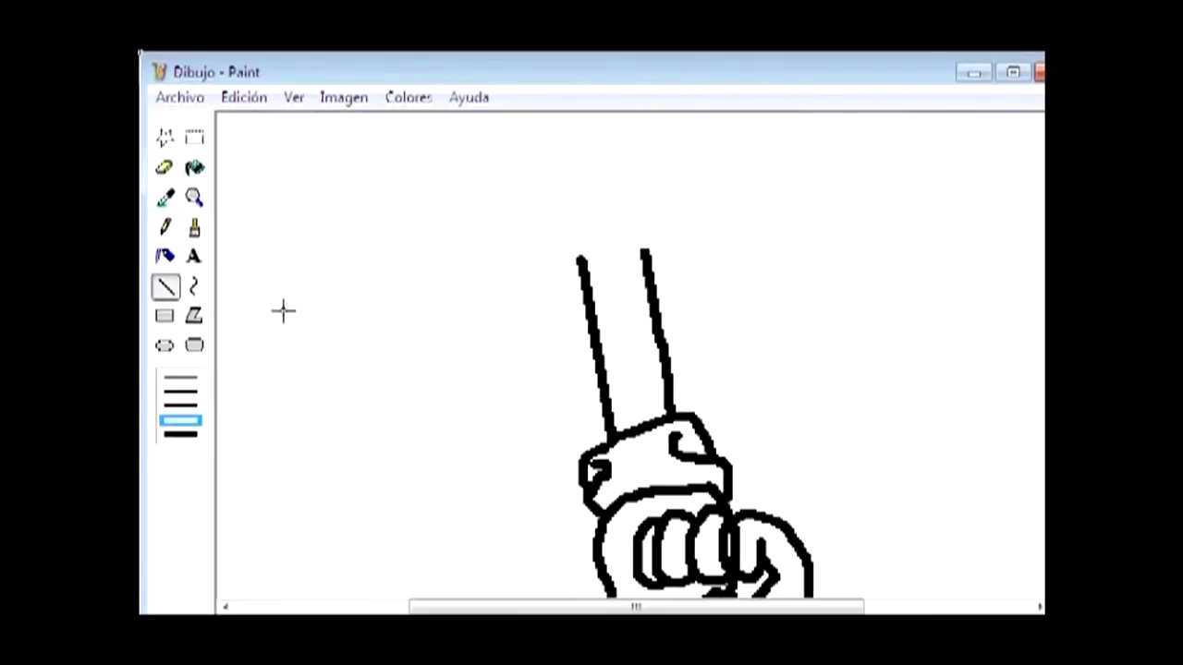
Step: Brush a rounded torso on both sides of the arm, with a jagged fur tuft at the chest and shoulder
{"action": "left_click", "coordinate": [195, 227]}
{"action": "mouse_move", "coordinate": [601, 404]}
{"action": "left_mouse_down"}
{"action": "mouse_move", "coordinate": [501, 348]}
{"action": "mouse_move", "coordinate": [487, 326]}
{"action": "mouse_move", "coordinate": [423, 339]}
{"action": "mouse_move", "coordinate": [484, 265]}
{"action": "left_mouse_up"}
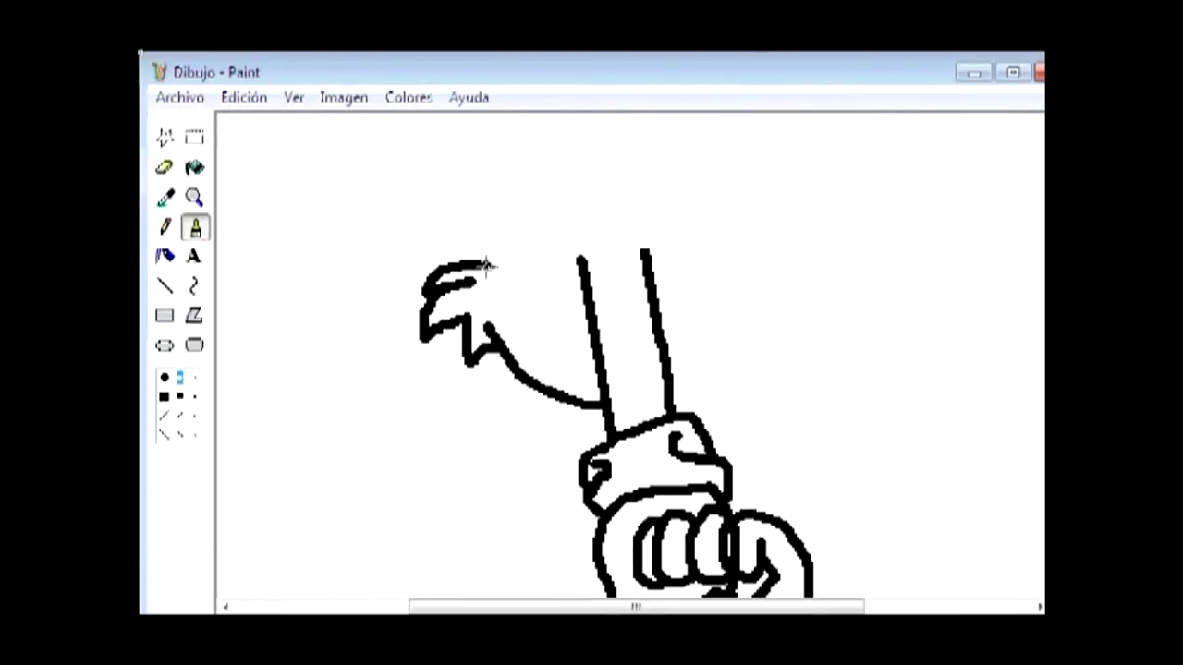
{"action": "mouse_move", "coordinate": [579, 251]}
{"action": "left_mouse_down"}
{"action": "mouse_move", "coordinate": [547, 222]}
{"action": "mouse_move", "coordinate": [486, 258]}
{"action": "left_mouse_up"}
{"action": "scroll", "coordinate": [674, 399], "scroll_direction": "down", "scroll_amount": 3}
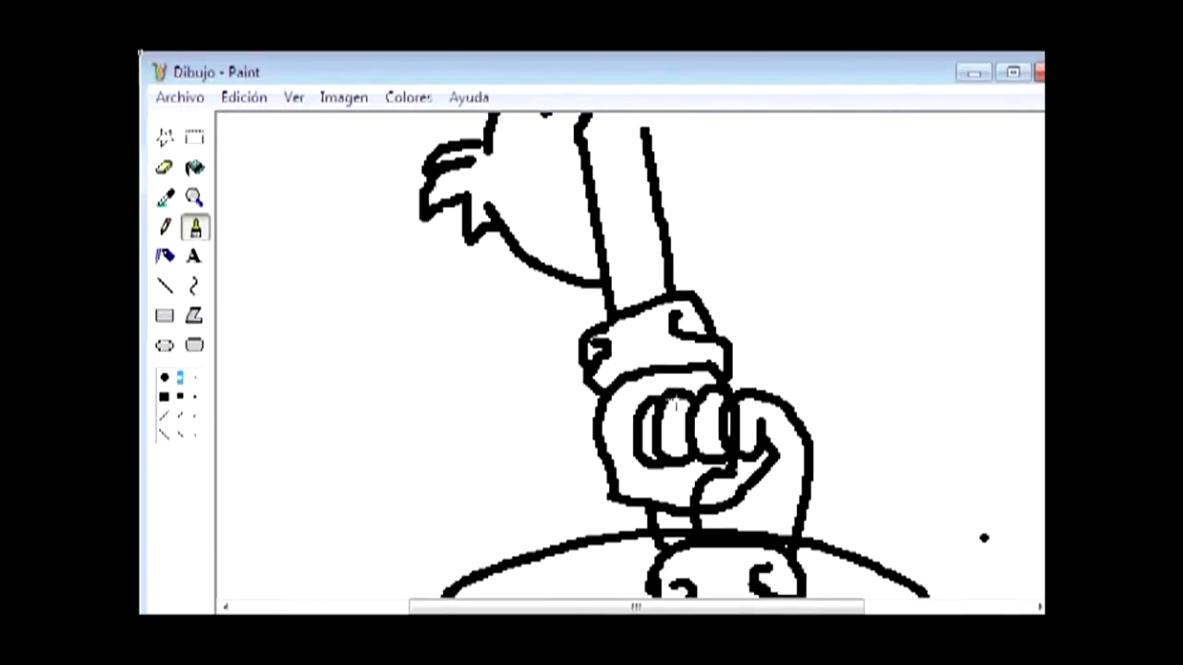
{"action": "mouse_move", "coordinate": [672, 280]}
{"action": "left_mouse_down"}
{"action": "mouse_move", "coordinate": [696, 192]}
{"action": "mouse_move", "coordinate": [661, 165]}
{"action": "left_mouse_up"}
{"action": "scroll", "coordinate": [675, 369], "scroll_direction": "down", "scroll_amount": 6}
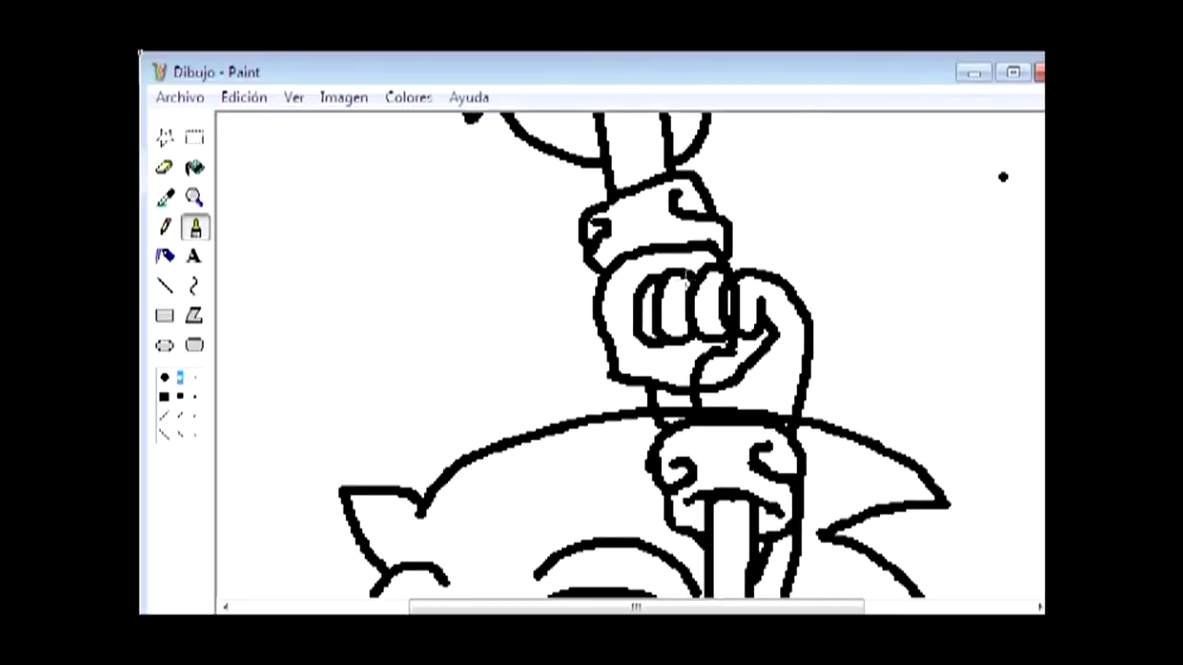
{"action": "scroll", "coordinate": [560, 389], "scroll_direction": "up", "scroll_amount": 3}
Step: Draw the second arm hanging from the torso beside the first, ending in a folded glove cuff
{"action": "left_click_drag", "start_coordinate": [524, 134], "coordinate": [520, 196]}
{"action": "scroll", "coordinate": [520, 196], "scroll_direction": "up", "scroll_amount": 6}
{"action": "left_click_drag", "start_coordinate": [482, 342], "coordinate": [476, 451]}
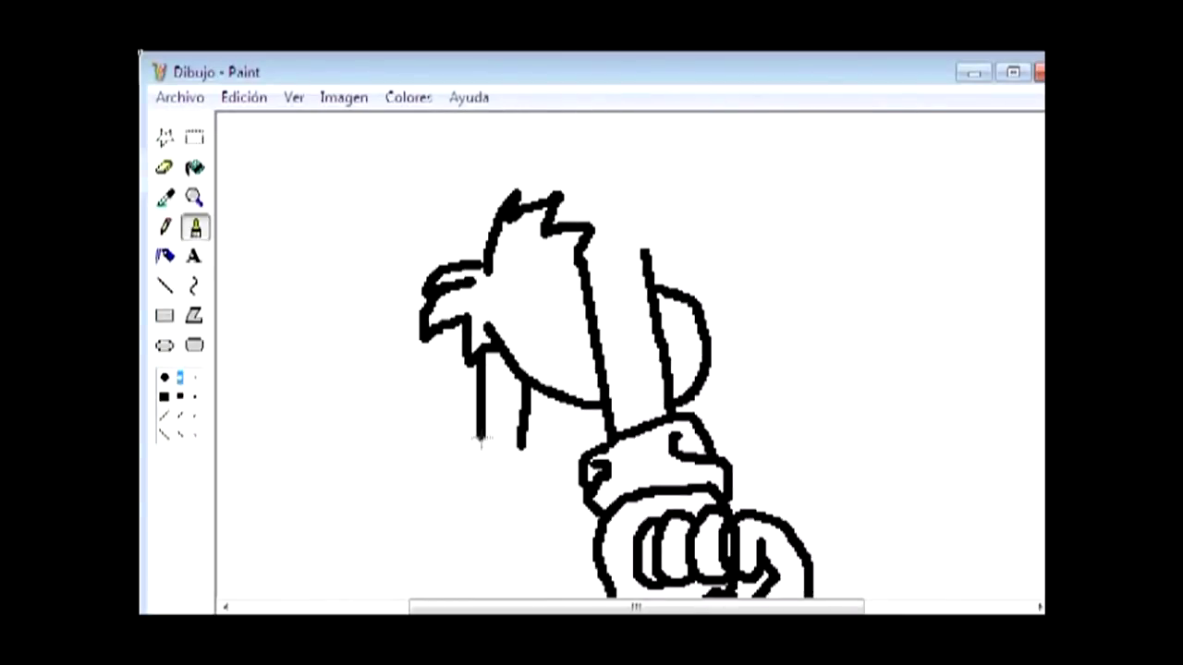
{"action": "mouse_move", "coordinate": [555, 446]}
{"action": "left_mouse_down"}
{"action": "mouse_move", "coordinate": [452, 434]}
{"action": "mouse_move", "coordinate": [464, 493]}
{"action": "mouse_move", "coordinate": [491, 521]}
{"action": "left_mouse_up"}
{"action": "mouse_move", "coordinate": [526, 433]}
{"action": "left_mouse_down"}
{"action": "mouse_move", "coordinate": [564, 465]}
{"action": "mouse_move", "coordinate": [488, 527]}
{"action": "left_mouse_up"}
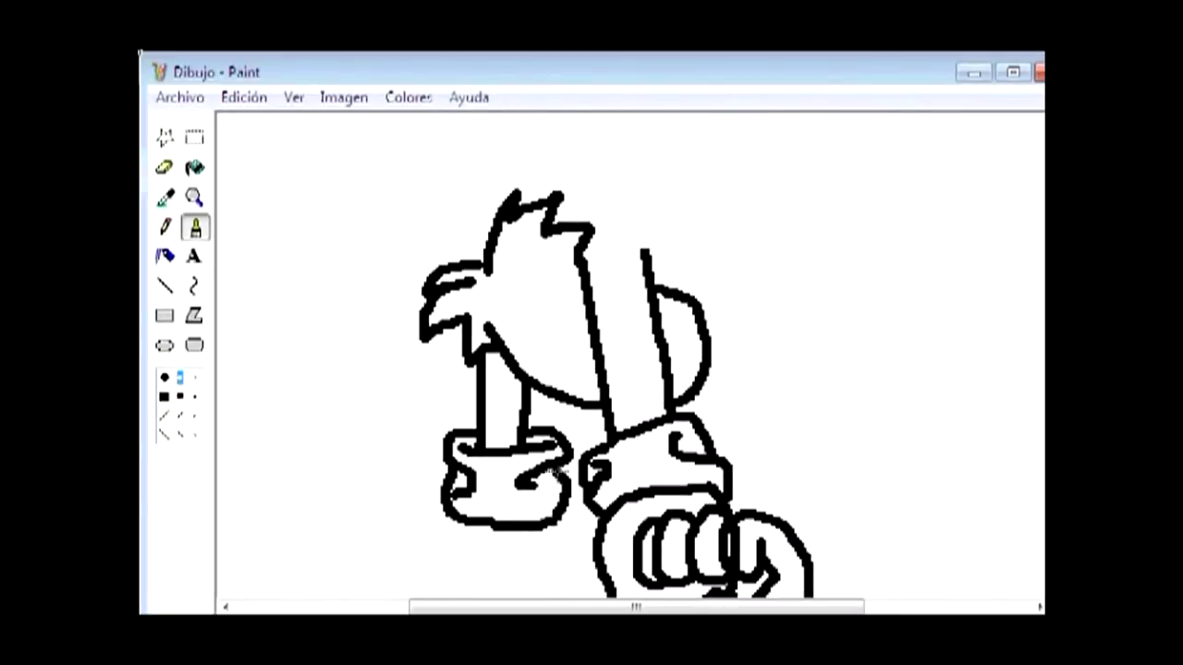
Step: Draw a fist with curled fingers below the second cuff, erasing and reshaping its edge on the thumb side
{"action": "scroll", "coordinate": [542, 388], "scroll_direction": "down", "scroll_amount": 6}
{"action": "left_click_drag", "start_coordinate": [554, 285], "coordinate": [530, 367]}
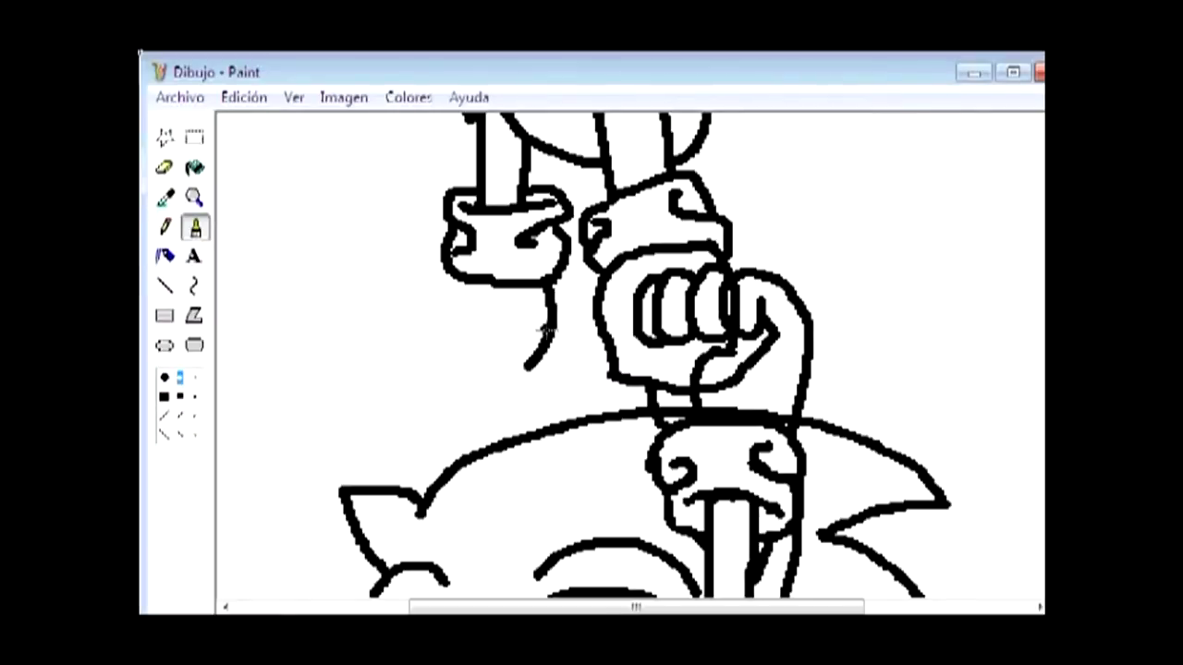
{"action": "left_click", "coordinate": [164, 168]}
{"action": "mouse_move", "coordinate": [550, 319]}
{"action": "left_mouse_down"}
{"action": "mouse_move", "coordinate": [523, 343]}
{"action": "mouse_move", "coordinate": [552, 304]}
{"action": "mouse_move", "coordinate": [568, 364]}
{"action": "left_mouse_up"}
{"action": "left_click", "coordinate": [194, 226]}
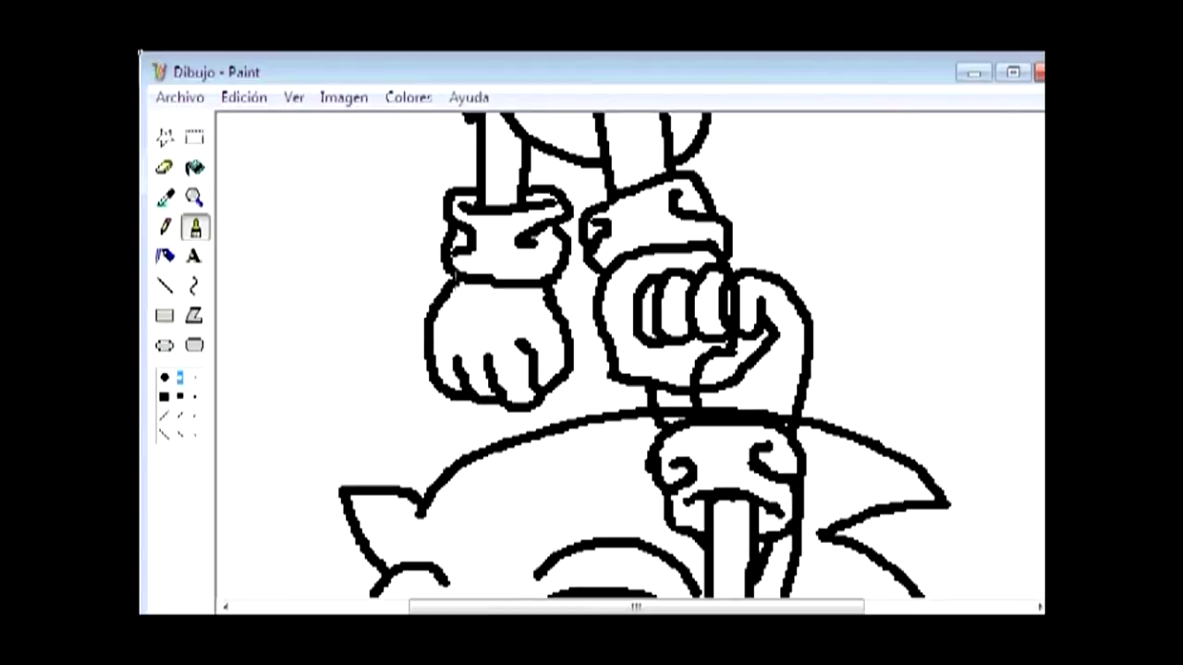
{"action": "left_click", "coordinate": [167, 169]}
{"action": "mouse_move", "coordinate": [545, 393]}
{"action": "left_mouse_down"}
{"action": "mouse_move", "coordinate": [555, 317]}
{"action": "mouse_move", "coordinate": [560, 365]}
{"action": "left_mouse_up"}
{"action": "left_click", "coordinate": [194, 227]}
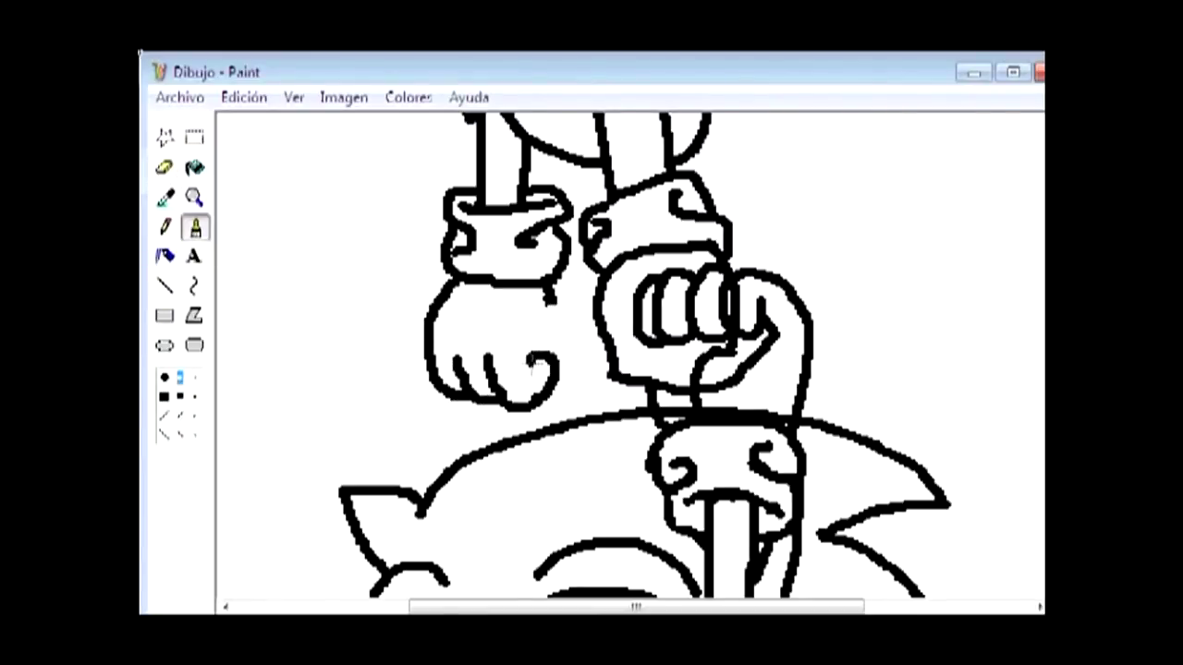
{"action": "left_click_drag", "start_coordinate": [550, 297], "coordinate": [558, 344]}
Step: Draw Sonic's other hand gripped beneath the new fist and erase the finger lines inside the first fist
{"action": "left_click_drag", "start_coordinate": [584, 418], "coordinate": [583, 356]}
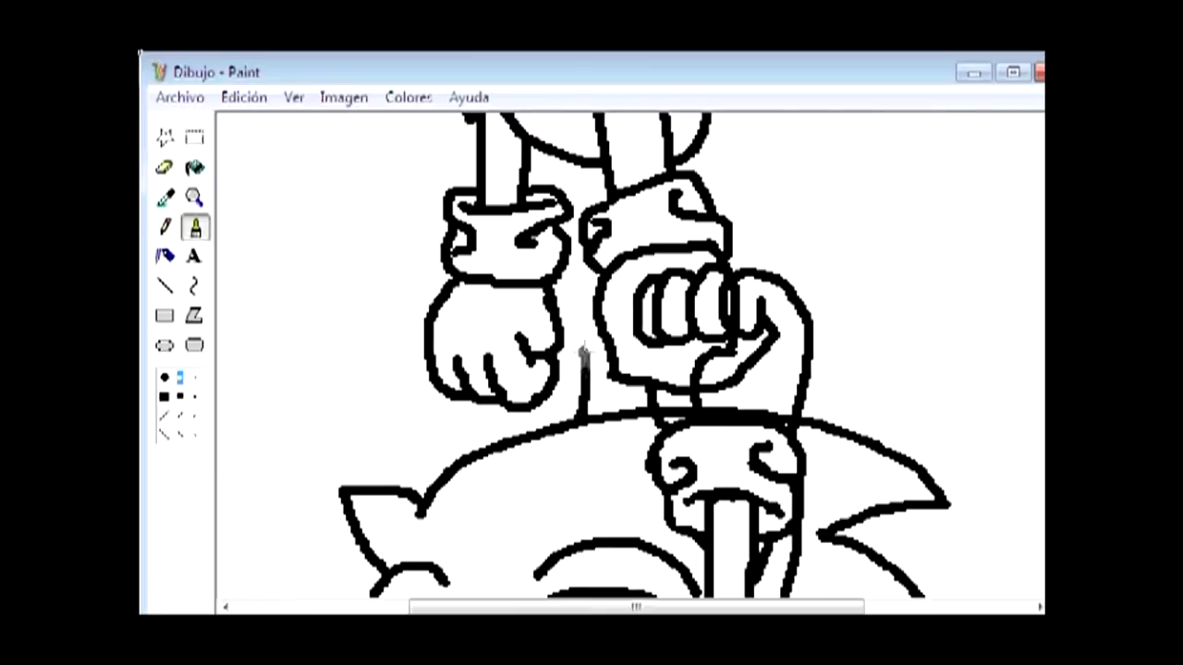
{"action": "left_click_drag", "start_coordinate": [473, 432], "coordinate": [462, 453]}
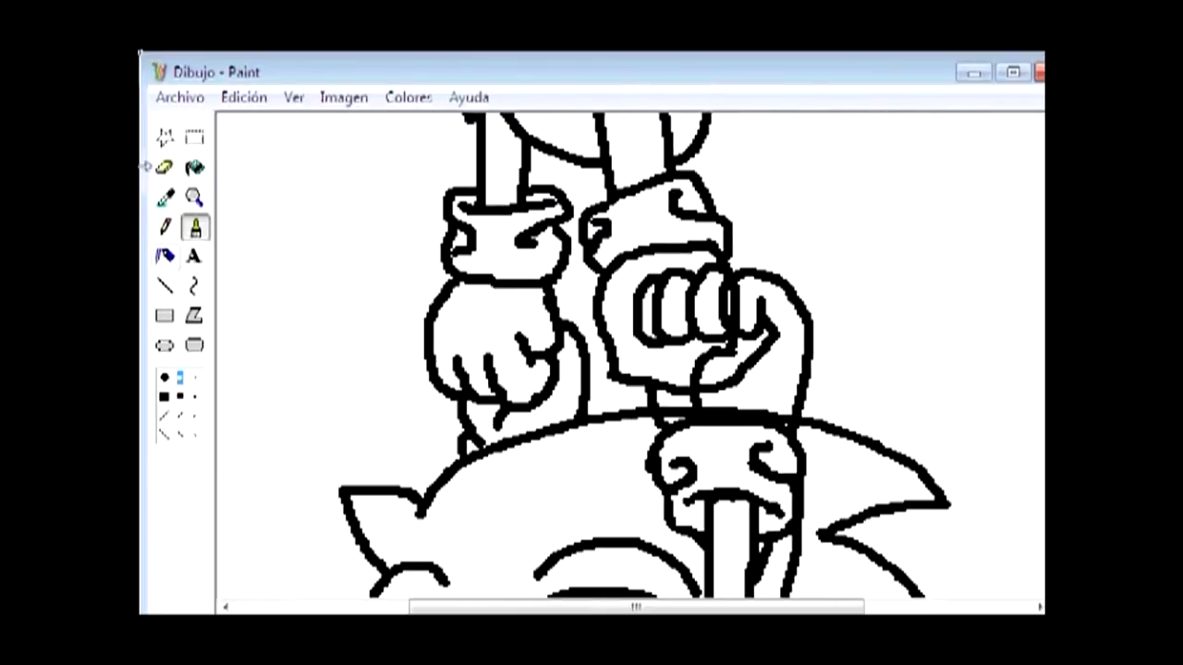
{"action": "left_click", "coordinate": [164, 167]}
{"action": "mouse_move", "coordinate": [652, 305]}
{"action": "left_mouse_down"}
{"action": "mouse_move", "coordinate": [656, 334]}
{"action": "mouse_move", "coordinate": [702, 274]}
{"action": "left_mouse_up"}
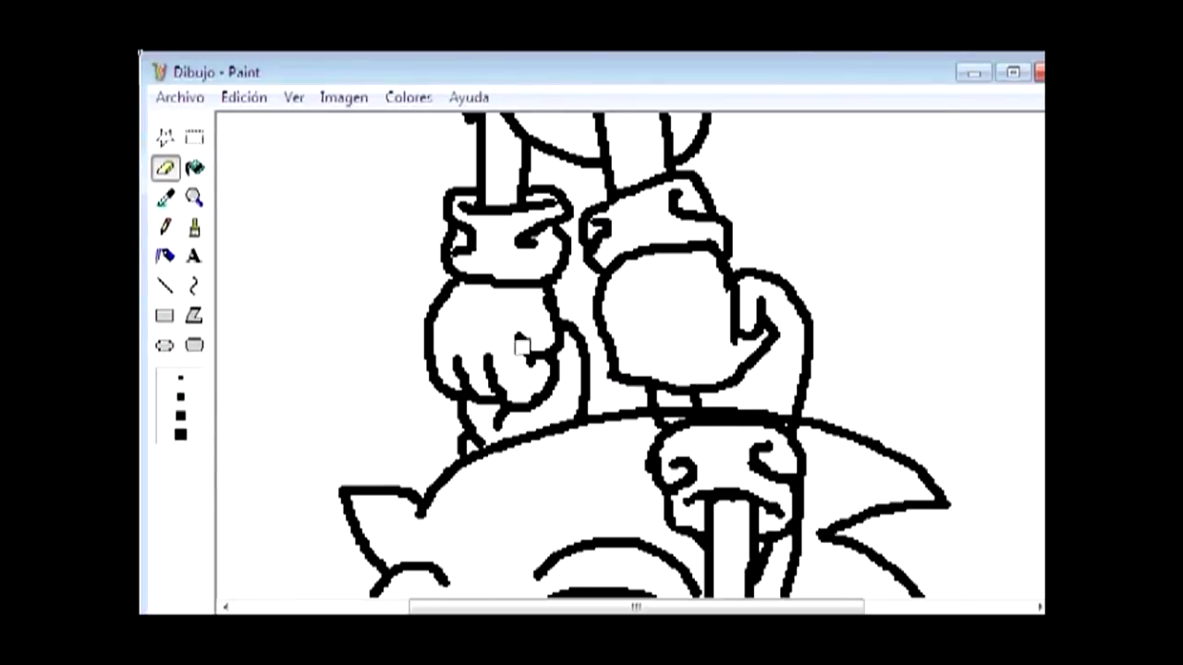
Step: Erase the thumb side of the second fist and redraw it as a thumb folded over the gripped hand
{"action": "left_click", "coordinate": [194, 227]}
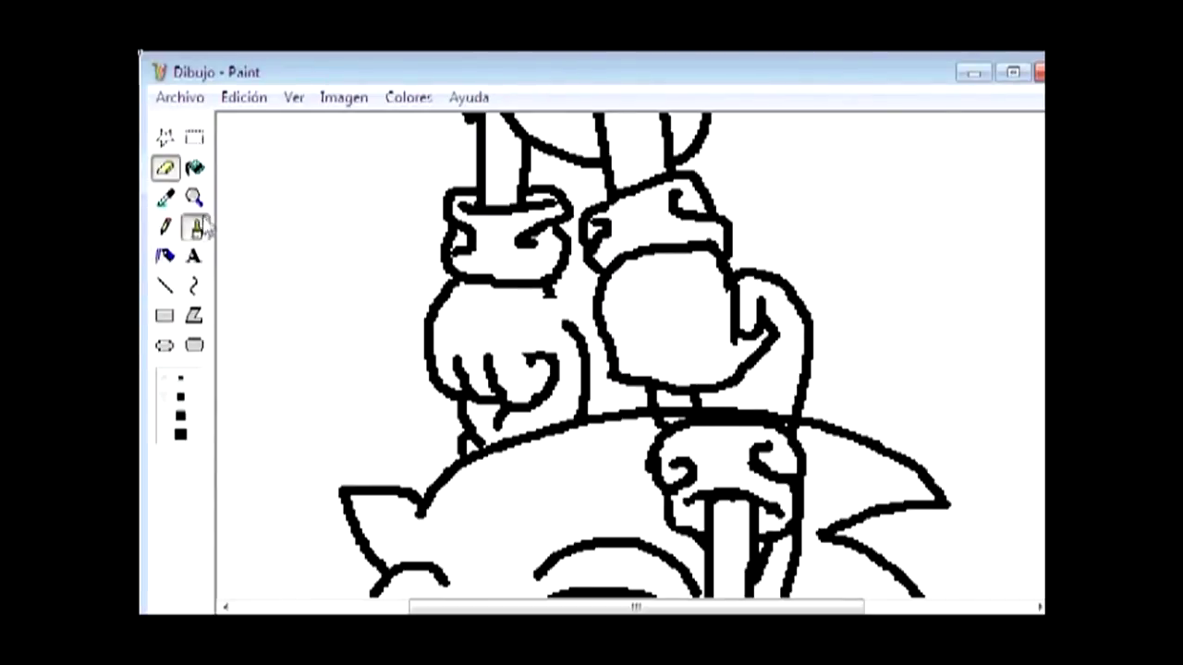
{"action": "left_click", "coordinate": [164, 167]}
{"action": "mouse_move", "coordinate": [535, 282]}
{"action": "left_mouse_down"}
{"action": "mouse_move", "coordinate": [587, 318]}
{"action": "mouse_move", "coordinate": [523, 314]}
{"action": "left_mouse_up"}
{"action": "left_click", "coordinate": [195, 228]}
{"action": "left_click", "coordinate": [165, 167]}
{"action": "scroll", "coordinate": [628, 356], "scroll_direction": "up", "scroll_amount": 3}
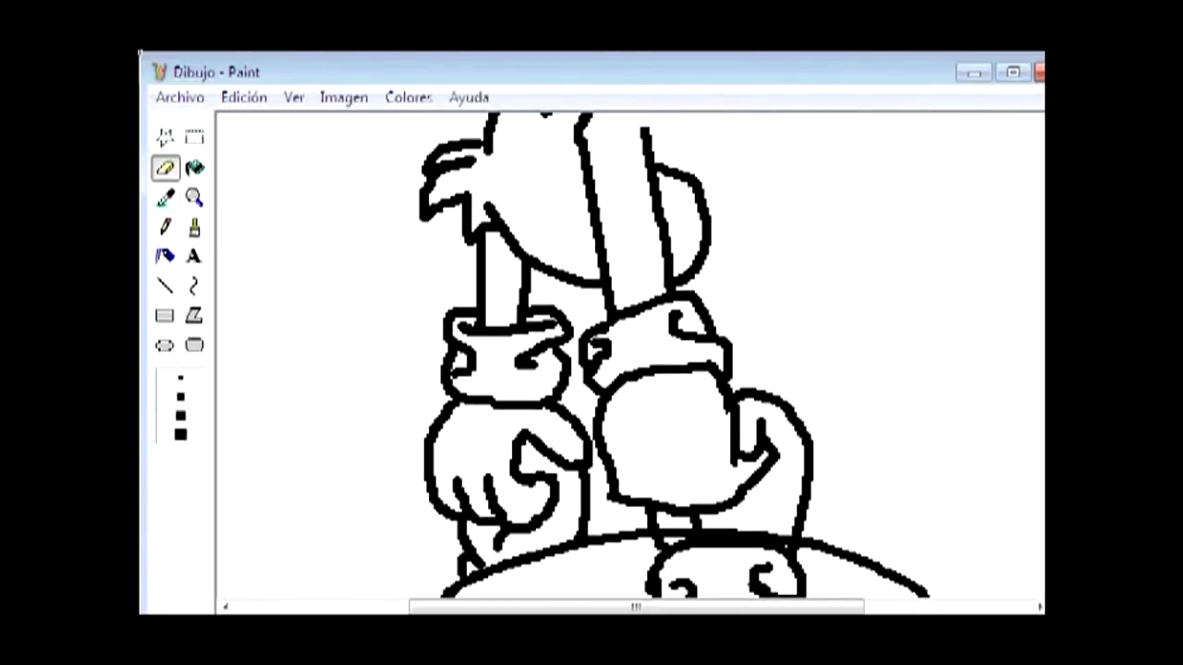
{"action": "left_click", "coordinate": [195, 227]}
Step: Erase the stray outline between the clasped wrist and Sonic's glove cuff, and return to the brush
{"action": "key", "text": "ctrl+Page_Down"}
{"action": "scroll", "coordinate": [216, 360], "scroll_direction": "down", "scroll_amount": 5}
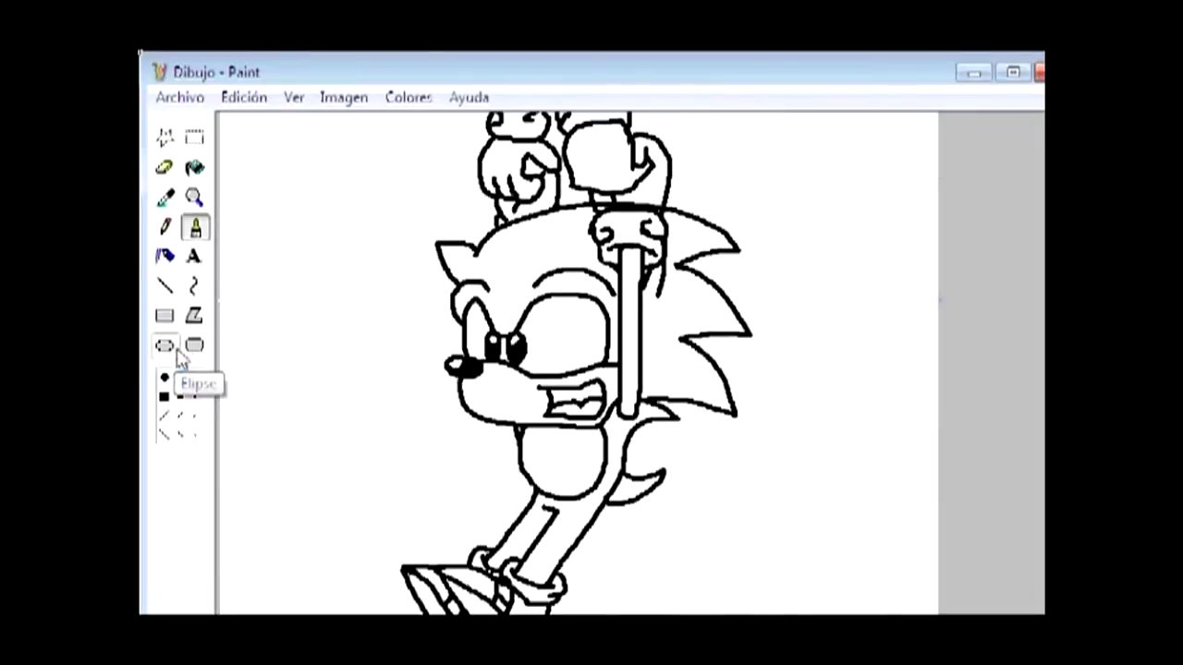
{"action": "key", "text": "ctrl+Page_Up"}
{"action": "left_click", "coordinate": [164, 167]}
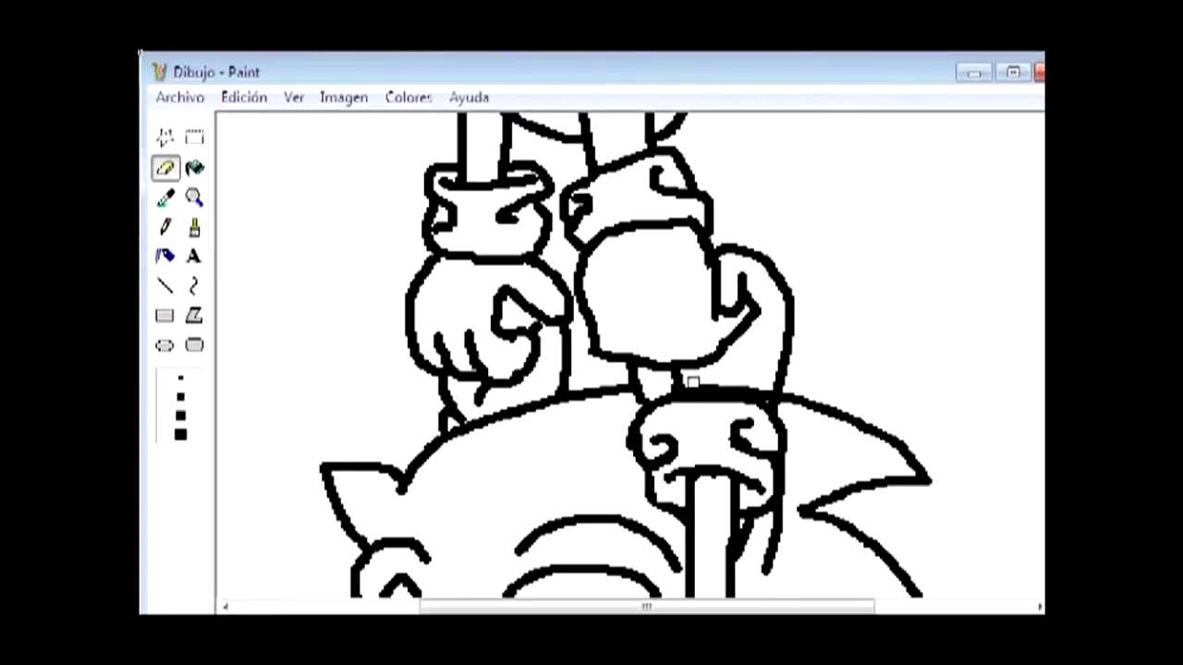
{"action": "left_click_drag", "start_coordinate": [692, 383], "coordinate": [771, 386]}
{"action": "scroll", "coordinate": [771, 386], "scroll_direction": "up", "scroll_amount": 3}
{"action": "scroll", "coordinate": [702, 504], "scroll_direction": "up", "scroll_amount": 3}
{"action": "left_click", "coordinate": [194, 226]}
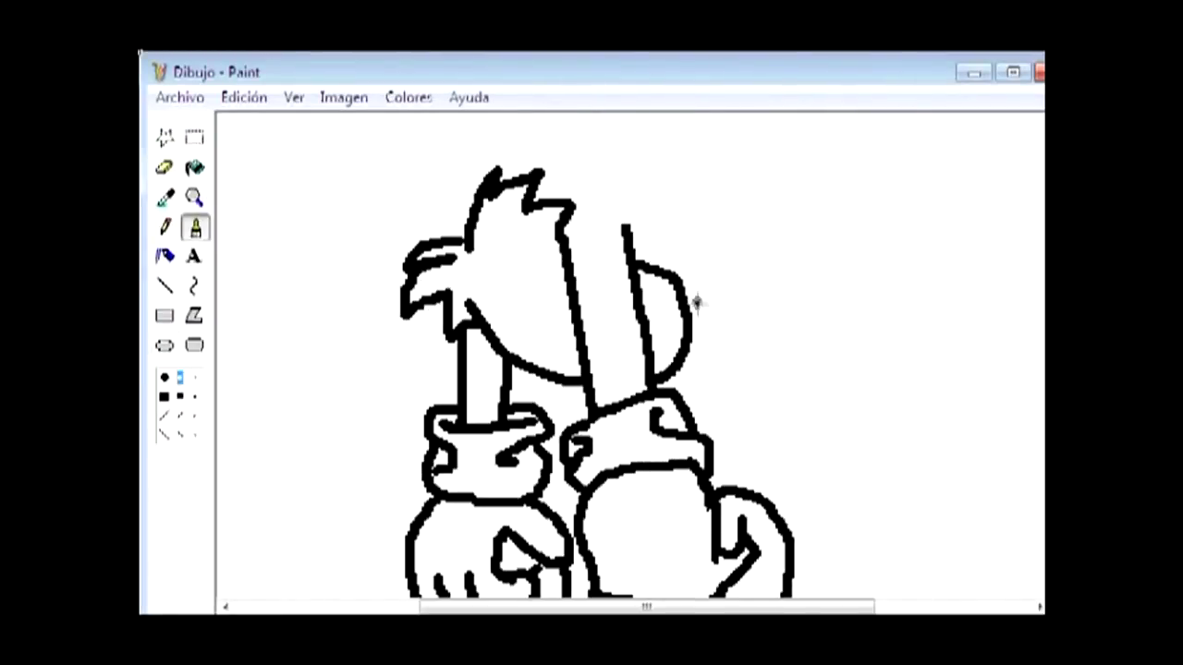
Step: Consult the "Classic tails" images in Firefox and draw wavy muzzle contours with spiky cheek fur above the torso in Paint
{"action": "left_click_drag", "start_coordinate": [697, 304], "coordinate": [582, 146]}
{"action": "key", "text": "ctrl+z"}
{"action": "scroll", "coordinate": [370, 346], "scroll_direction": "up", "scroll_amount": 3}
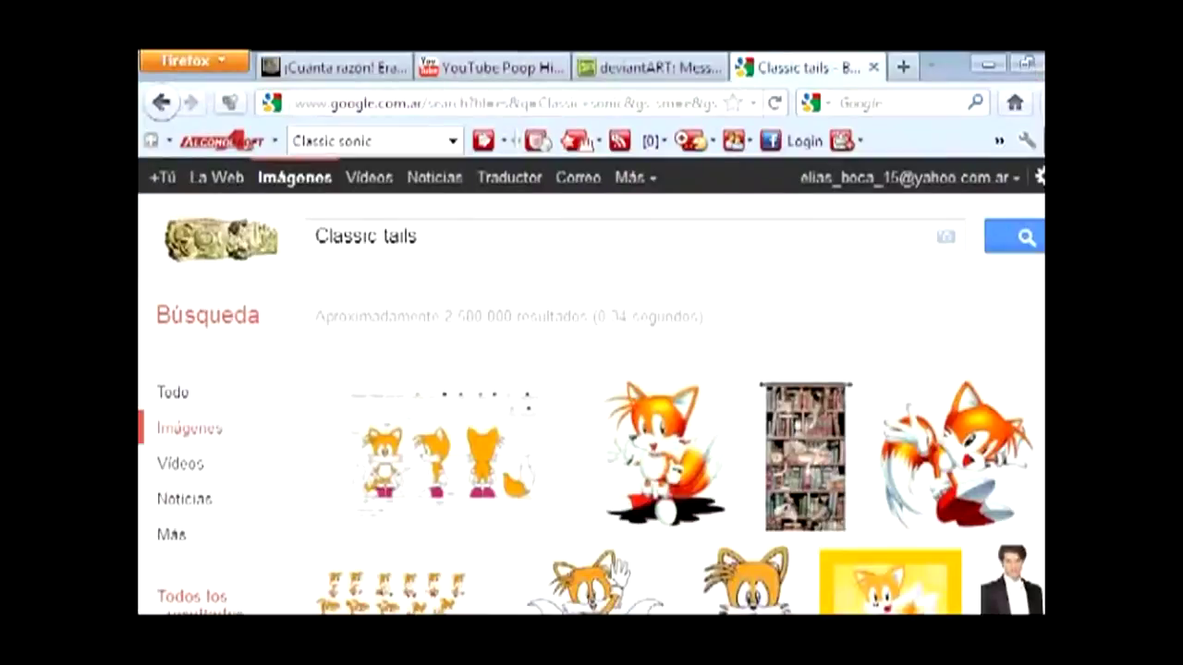
{"action": "left_click", "coordinate": [462, 462]}
{"action": "left_click", "coordinate": [805, 304]}
{"action": "key", "text": "alt+Tab"}
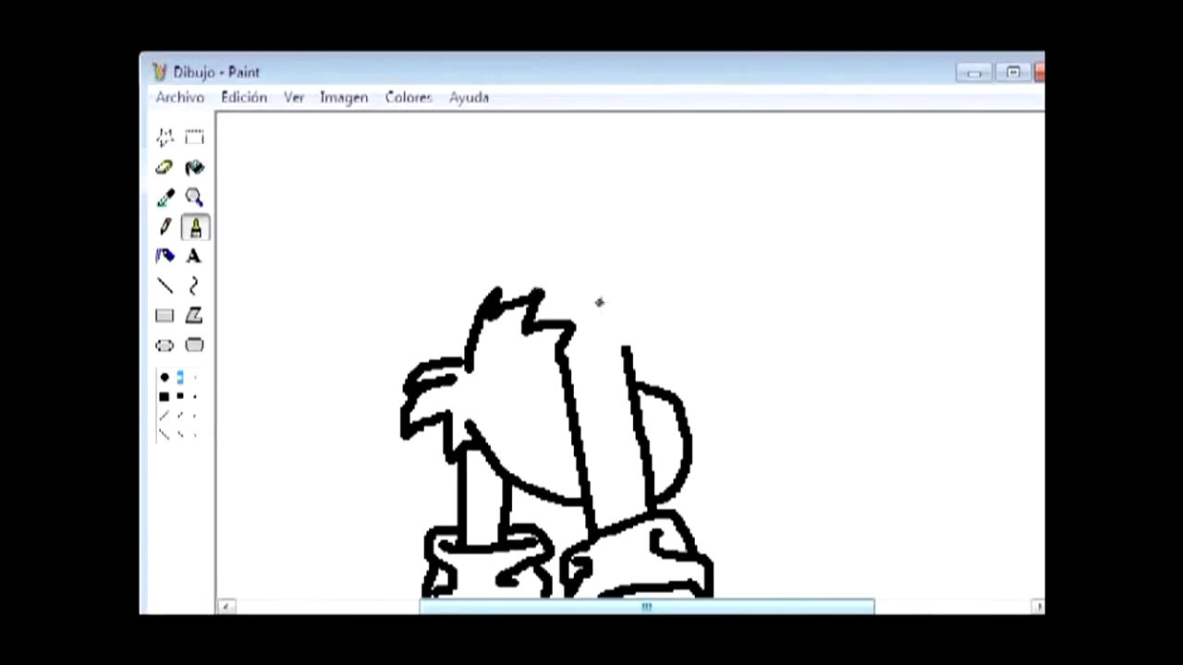
{"action": "key", "text": "alt+Tab"}
{"action": "key", "text": "alt+Tab"}
{"action": "mouse_move", "coordinate": [317, 320]}
{"action": "left_mouse_down"}
{"action": "mouse_move", "coordinate": [592, 251]}
{"action": "mouse_move", "coordinate": [514, 151]}
{"action": "mouse_move", "coordinate": [285, 190]}
{"action": "left_mouse_up"}
{"action": "key", "text": "alt+Tab"}
{"action": "key", "text": "alt+Tab"}
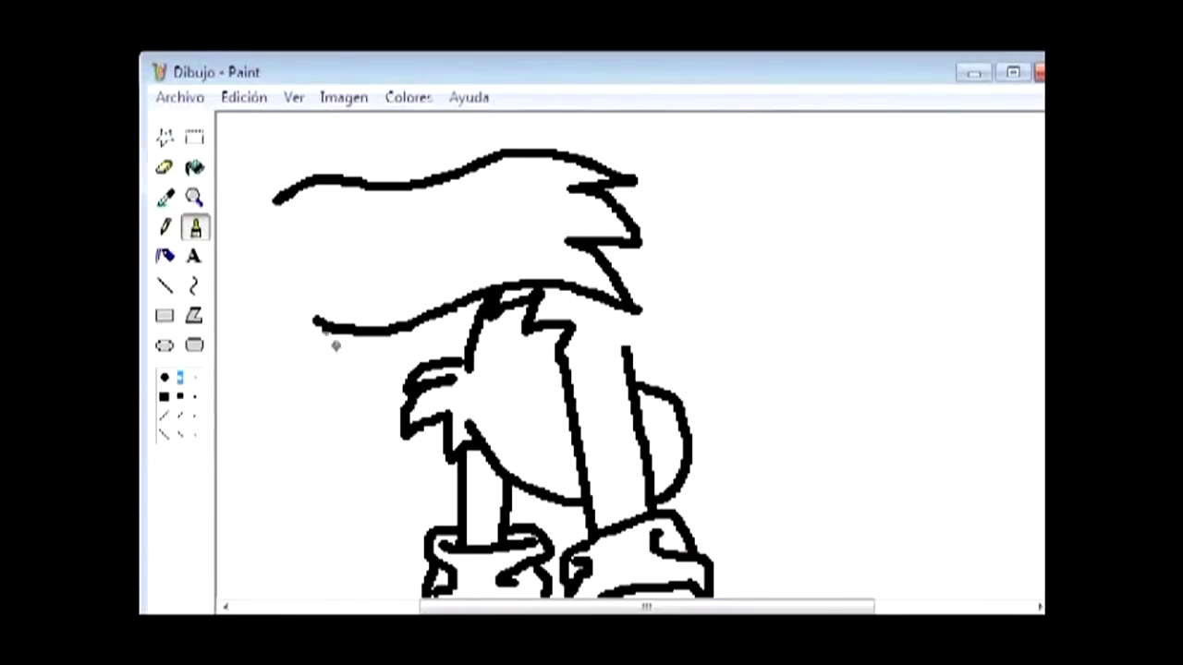
Step: Close the muzzle's open end with jagged cheek fur and draw an open smiling mouth with a tongue inside it
{"action": "left_click_drag", "start_coordinate": [647, 607], "coordinate": [545, 607]}
{"action": "mouse_move", "coordinate": [485, 312]}
{"action": "left_mouse_down"}
{"action": "mouse_move", "coordinate": [435, 317]}
{"action": "mouse_move", "coordinate": [404, 230]}
{"action": "mouse_move", "coordinate": [461, 200]}
{"action": "left_mouse_up"}
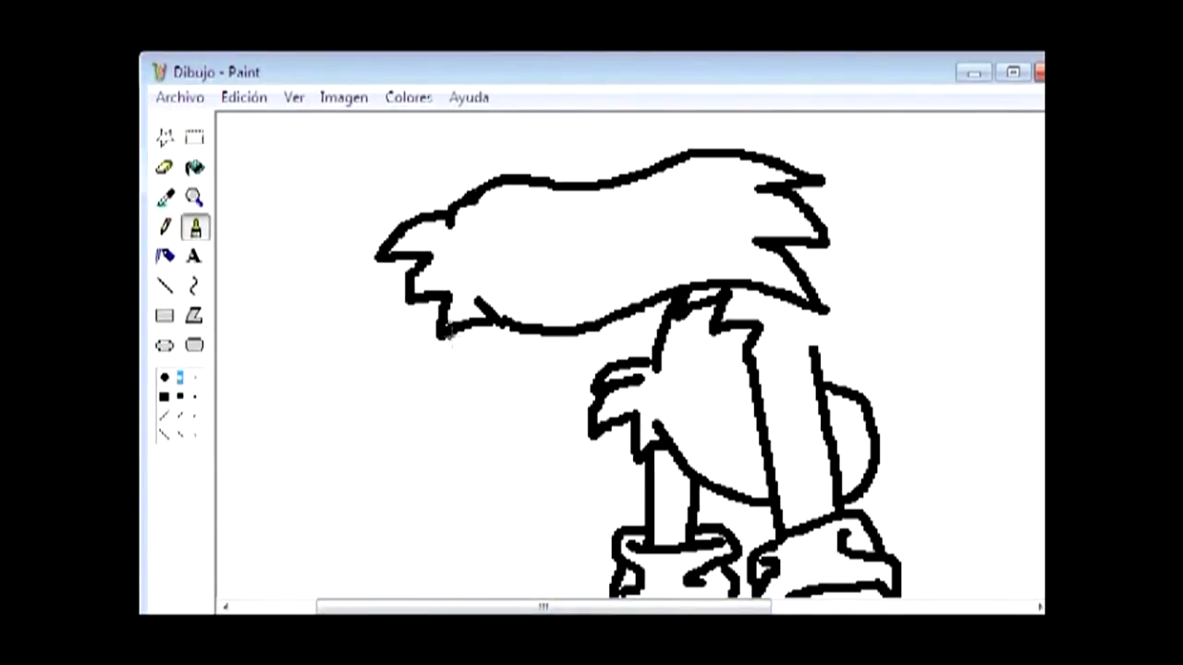
{"action": "key", "text": "alt+Tab"}
{"action": "key", "text": "alt+Tab"}
{"action": "left_click_drag", "start_coordinate": [517, 277], "coordinate": [565, 306]}
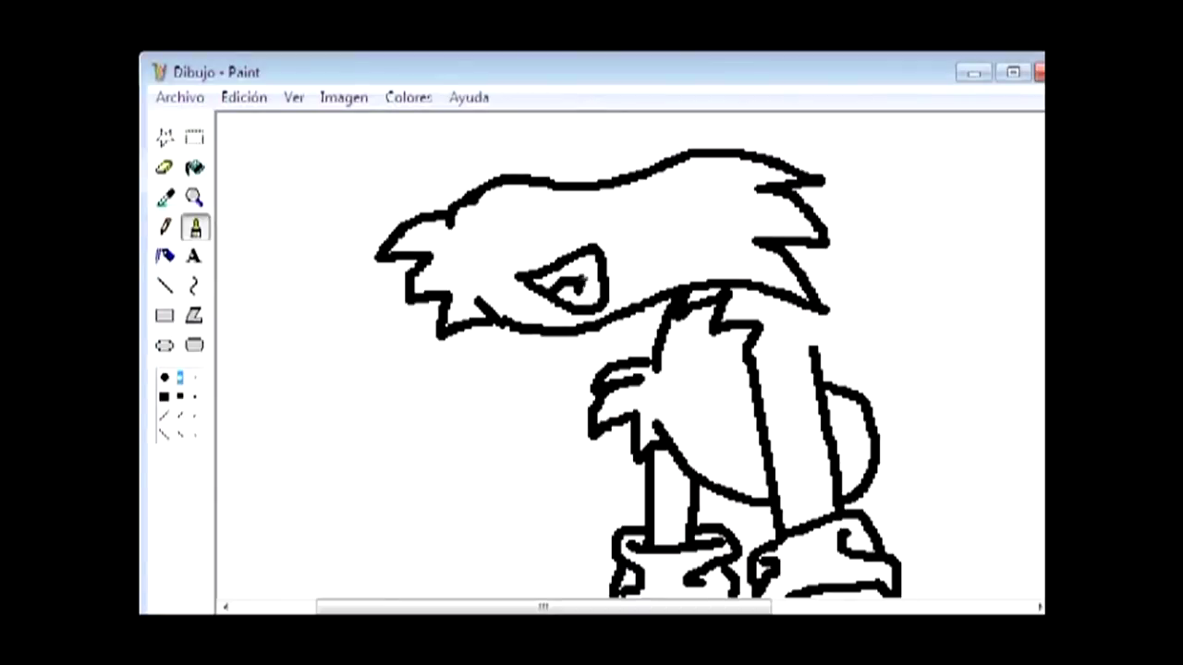
Step: Extend the shoulder and arm lines up to the muzzle and draw a small rounded nose at the muzzle's upper edge
{"action": "left_click", "coordinate": [194, 197]}
{"action": "left_click", "coordinate": [290, 441]}
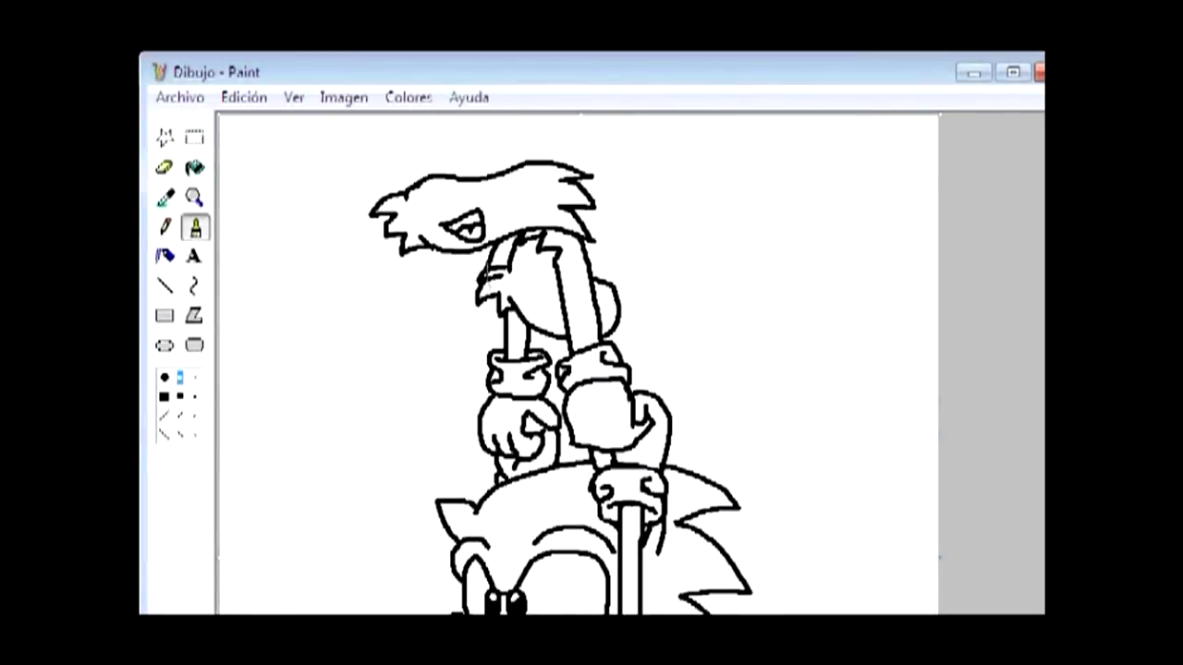
{"action": "scroll", "coordinate": [592, 388], "scroll_direction": "down", "scroll_amount": 5}
{"action": "scroll", "coordinate": [647, 351], "scroll_direction": "up", "scroll_amount": 5}
{"action": "scroll", "coordinate": [668, 335], "scroll_direction": "down", "scroll_amount": 3}
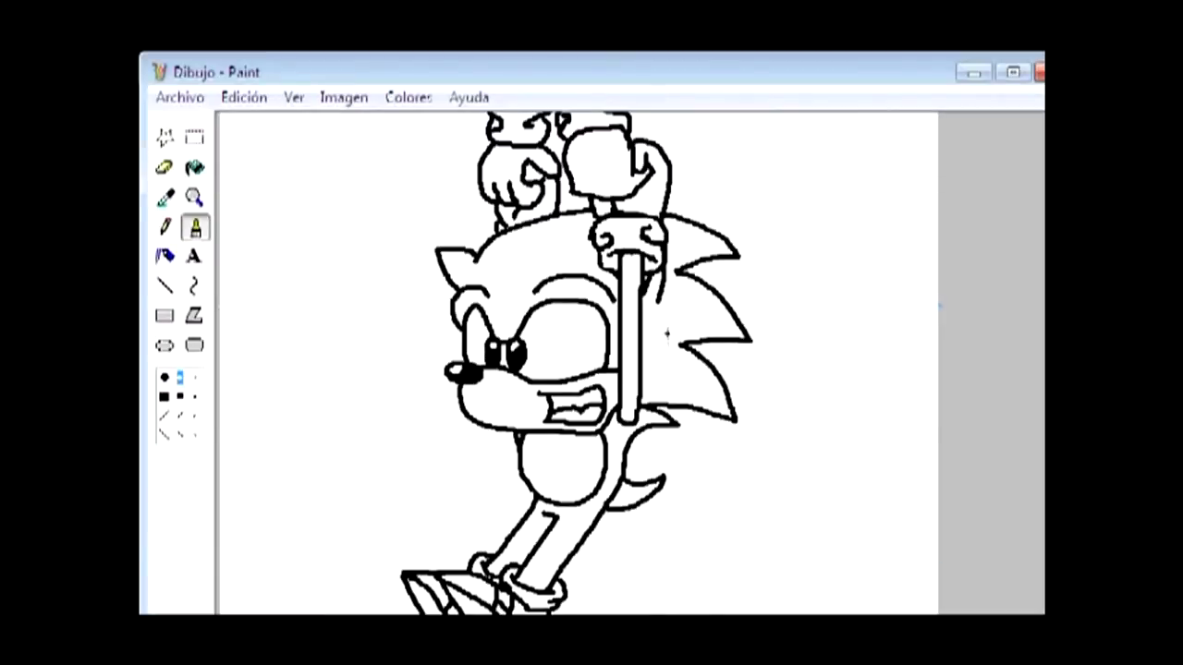
{"action": "scroll", "coordinate": [667, 334], "scroll_direction": "up", "scroll_amount": 5}
{"action": "left_click", "coordinate": [195, 197]}
{"action": "left_click", "coordinate": [480, 240]}
{"action": "key", "text": "alt+Tab"}
{"action": "key", "text": "alt+Tab"}
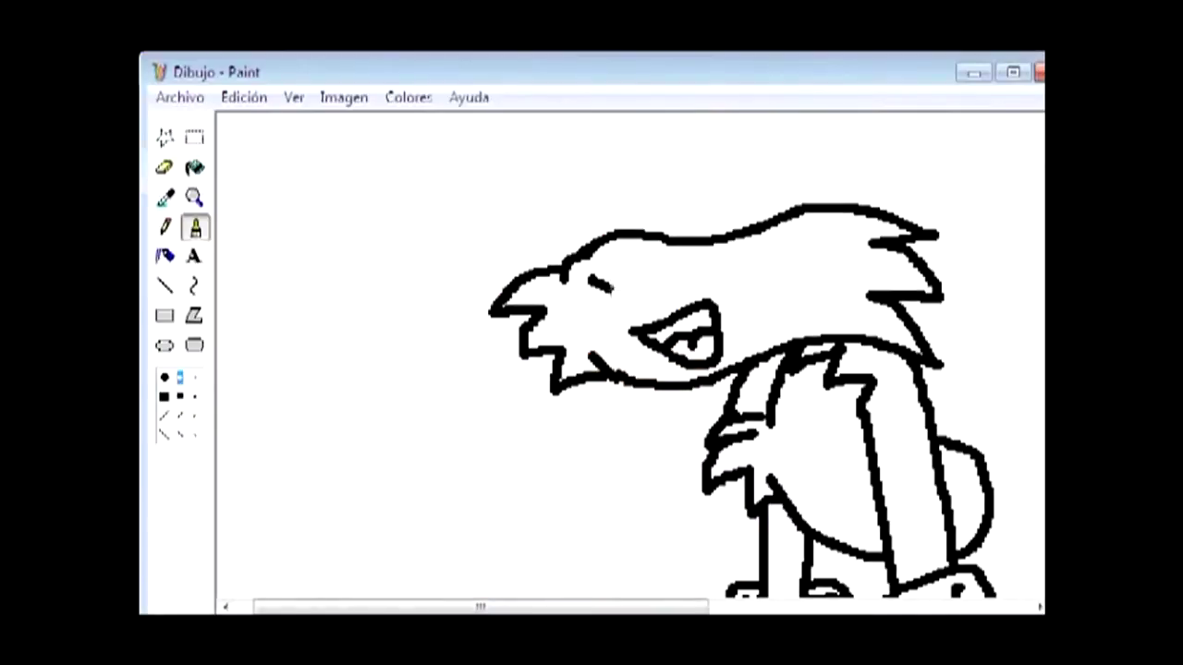
{"action": "left_click", "coordinate": [194, 197]}
{"action": "left_click", "coordinate": [219, 181]}
Step: Select the drawing in sections with a transparent rectangular selection and move it down to make room above Tails' muzzle
{"action": "left_click", "coordinate": [194, 136]}
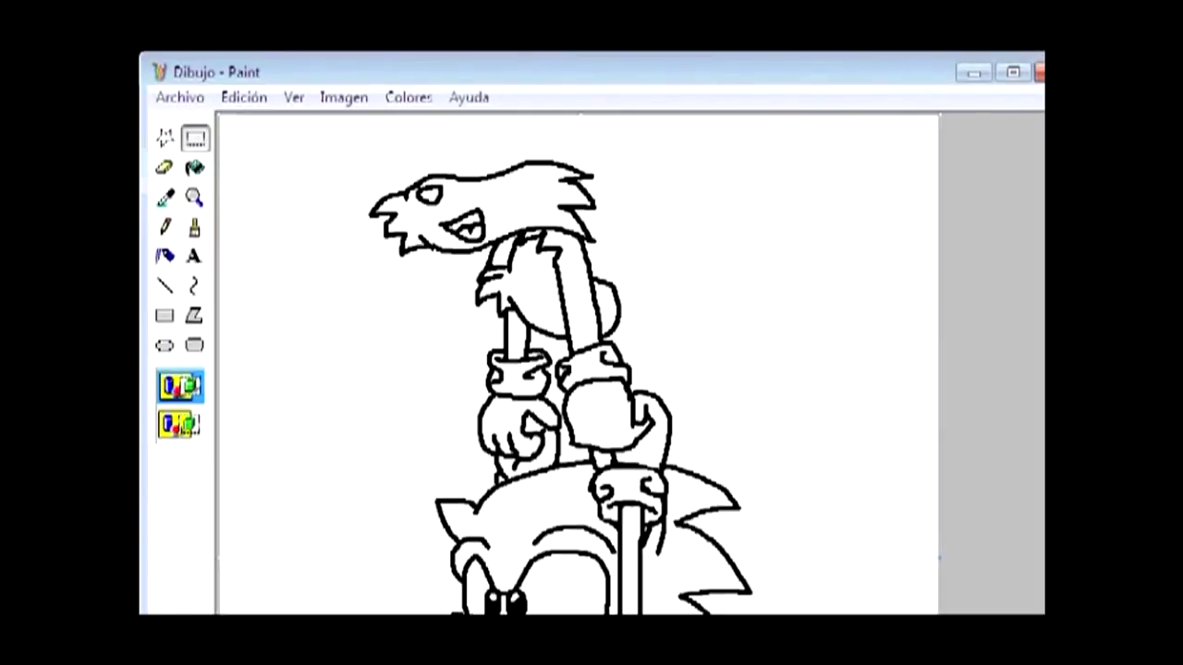
{"action": "scroll", "coordinate": [343, 120], "scroll_direction": "down", "scroll_amount": 2}
{"action": "left_click_drag", "start_coordinate": [343, 120], "coordinate": [766, 614]}
{"action": "scroll", "coordinate": [634, 573], "scroll_direction": "down", "scroll_amount": 3}
{"action": "left_click_drag", "start_coordinate": [869, 608], "coordinate": [433, 55]}
{"action": "scroll", "coordinate": [549, 280], "scroll_direction": "up", "scroll_amount": 5}
{"action": "mouse_move", "coordinate": [684, 460]}
{"action": "left_mouse_down"}
{"action": "mouse_move", "coordinate": [322, 151]}
{"action": "mouse_move", "coordinate": [281, 167]}
{"action": "left_mouse_up"}
{"action": "left_click", "coordinate": [181, 425]}
{"action": "left_click_drag", "start_coordinate": [544, 361], "coordinate": [533, 382]}
{"action": "scroll", "coordinate": [731, 417], "scroll_direction": "down", "scroll_amount": 8}
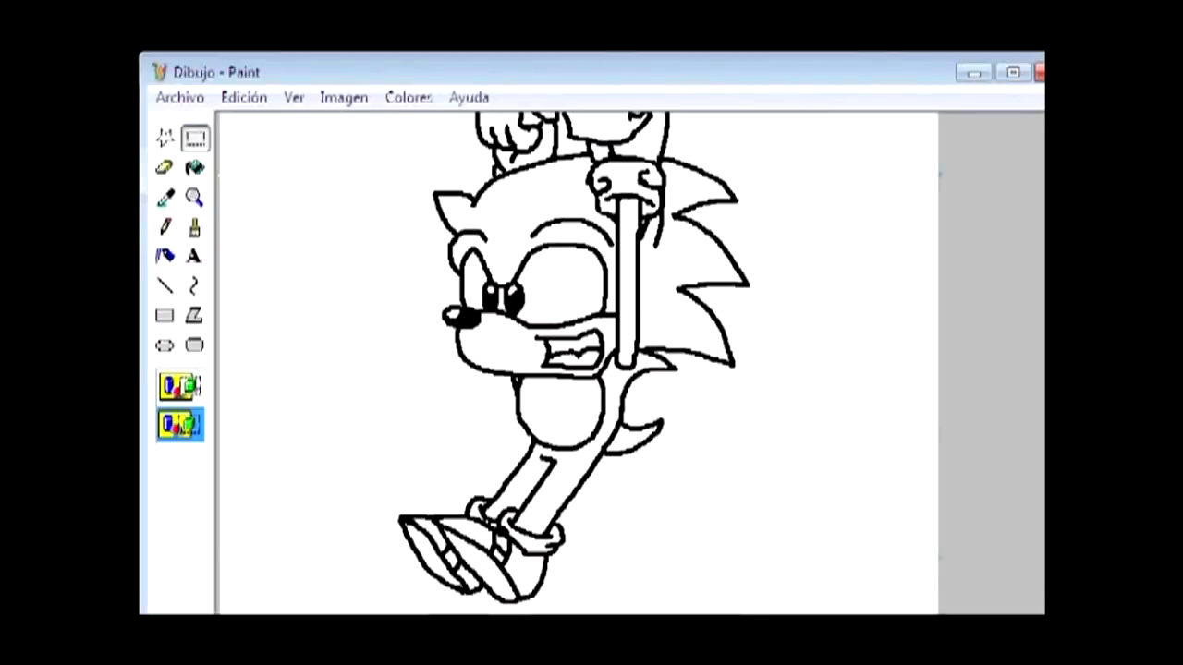
{"action": "scroll", "coordinate": [517, 401], "scroll_direction": "up", "scroll_amount": 10}
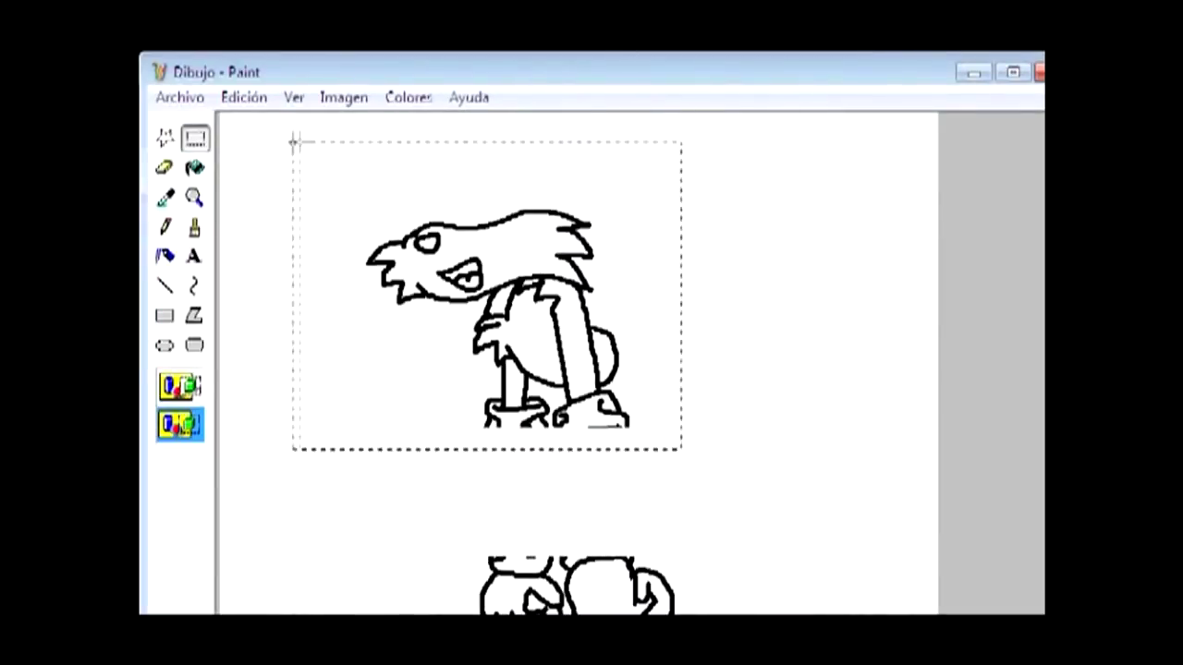
Step: Draw two arched eye outlines with highlighted oval pupils above the muzzle and enclose them in a rounded head outline
{"action": "left_click", "coordinate": [194, 197]}
{"action": "left_click", "coordinate": [298, 264]}
{"action": "left_click", "coordinate": [195, 227]}
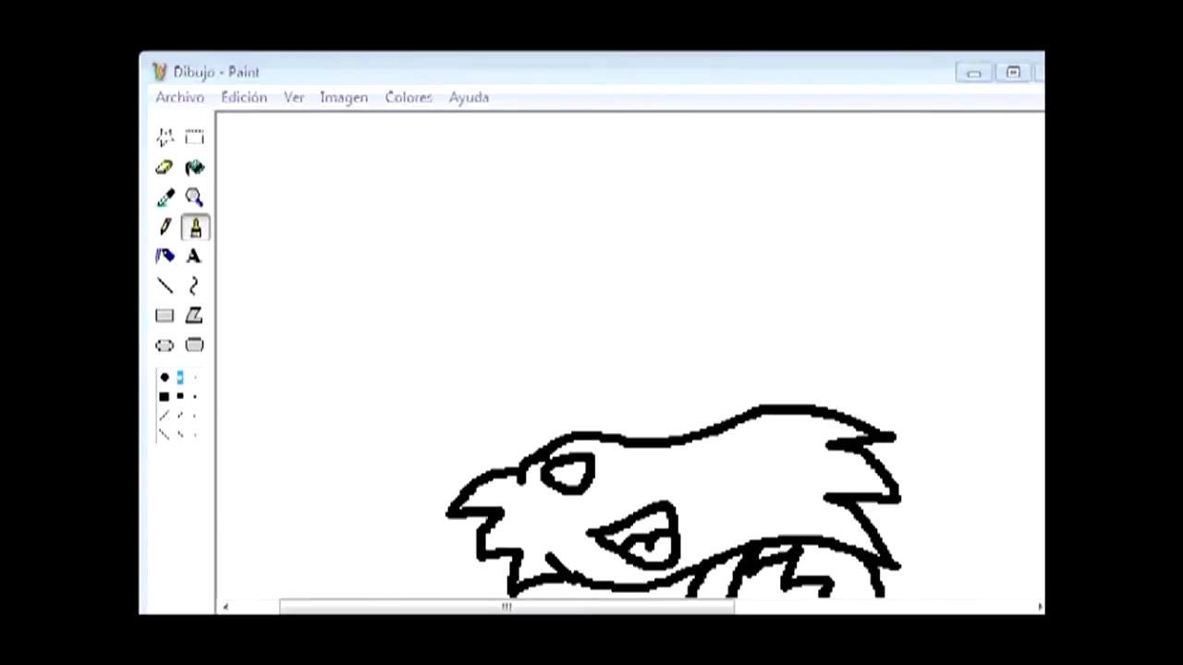
{"action": "mouse_move", "coordinate": [756, 407]}
{"action": "left_mouse_down"}
{"action": "mouse_move", "coordinate": [755, 362]}
{"action": "mouse_move", "coordinate": [607, 312]}
{"action": "left_mouse_up"}
{"action": "left_click_drag", "start_coordinate": [507, 466], "coordinate": [549, 299]}
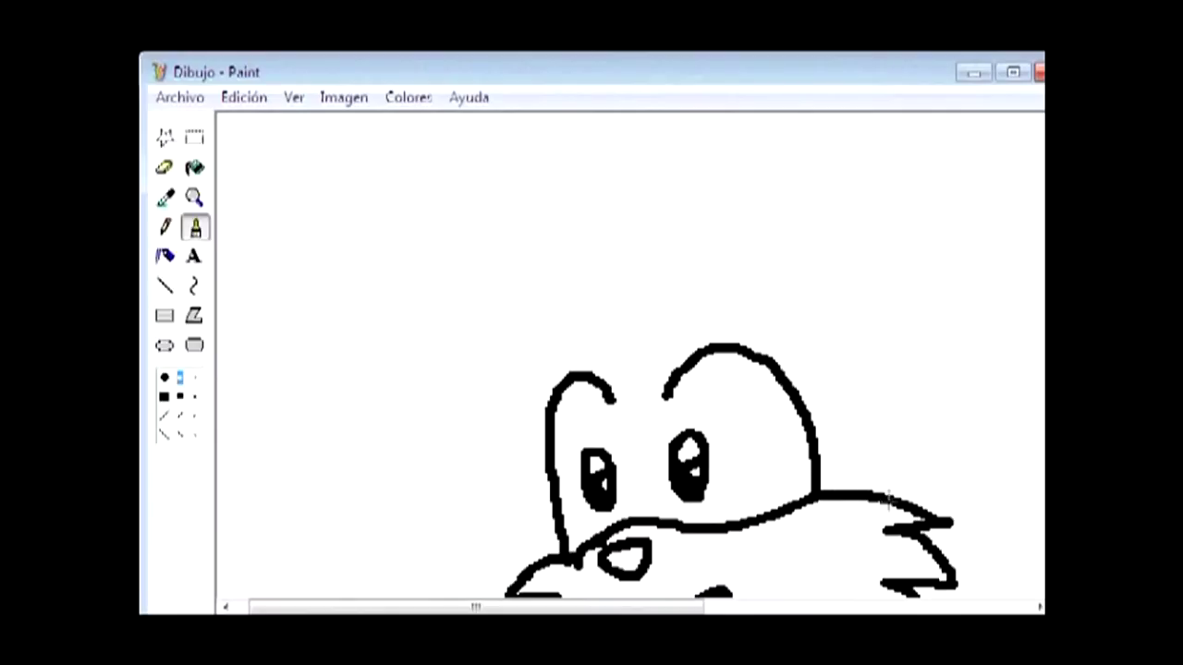
{"action": "mouse_move", "coordinate": [897, 499]}
{"action": "left_mouse_down"}
{"action": "mouse_move", "coordinate": [866, 330]}
{"action": "mouse_move", "coordinate": [913, 374]}
{"action": "mouse_move", "coordinate": [653, 272]}
{"action": "mouse_move", "coordinate": [545, 453]}
{"action": "left_mouse_up"}
{"action": "key", "text": "ctrl+z"}
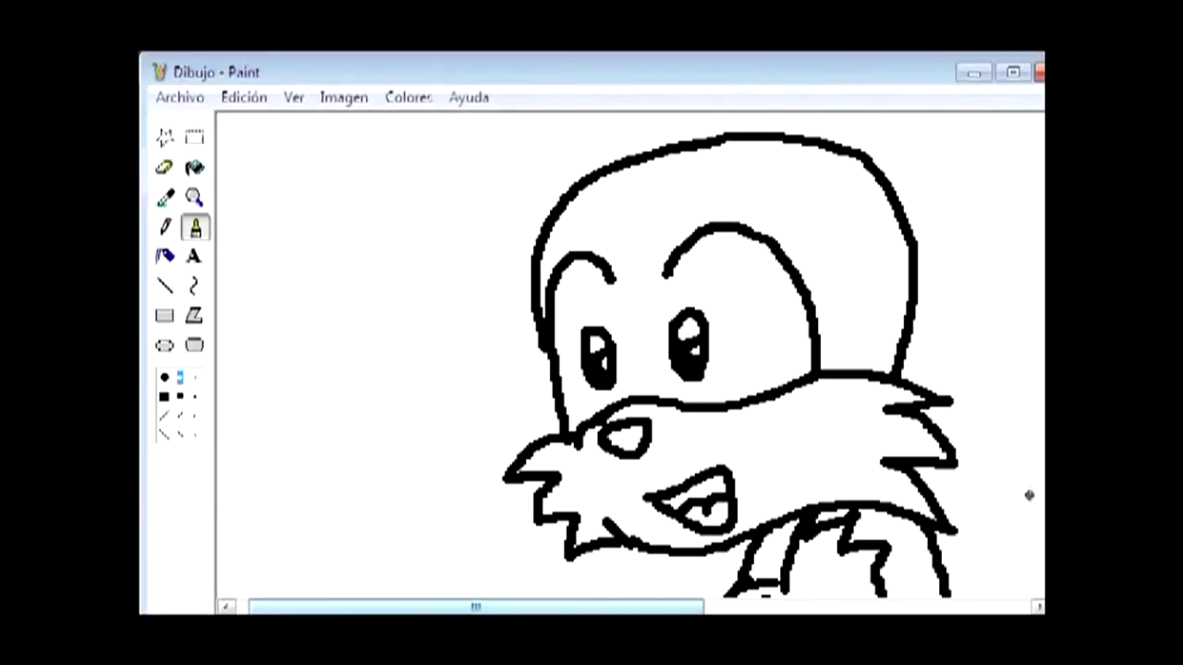
Step: Draw two pointed ears on top of Tails' head and add the inner ear lines
{"action": "scroll", "coordinate": [1029, 495], "scroll_direction": "up", "scroll_amount": 3}
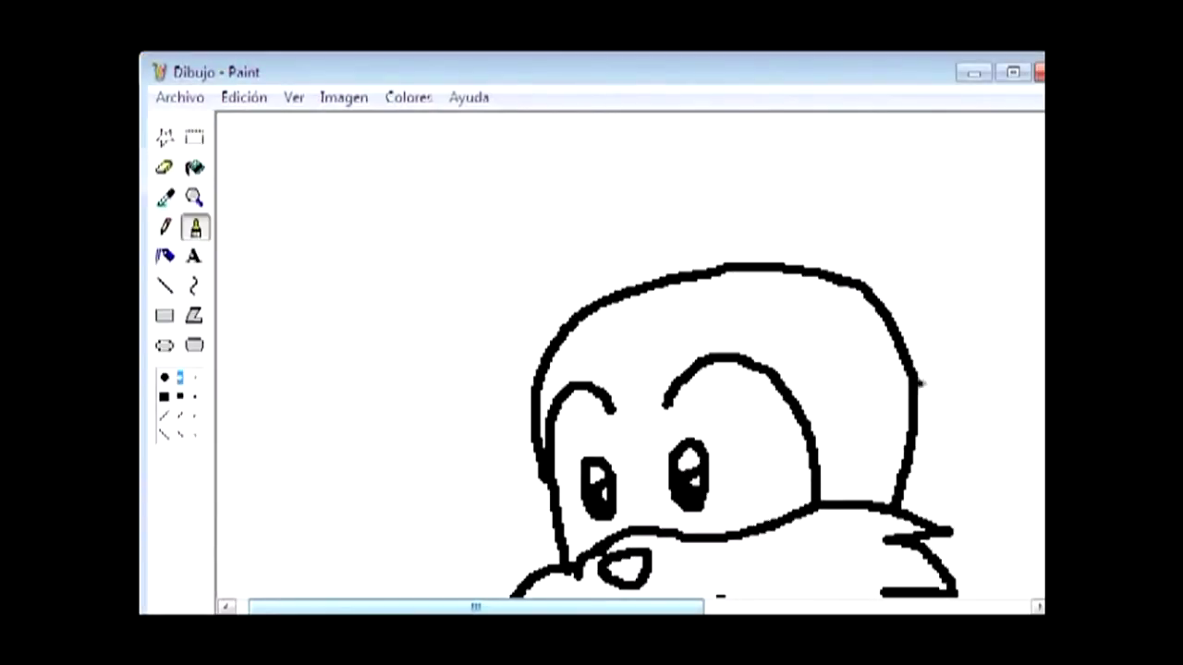
{"action": "mouse_move", "coordinate": [917, 380]}
{"action": "left_mouse_down"}
{"action": "mouse_move", "coordinate": [835, 137]}
{"action": "mouse_move", "coordinate": [730, 265]}
{"action": "left_mouse_up"}
{"action": "mouse_move", "coordinate": [646, 280]}
{"action": "left_mouse_down"}
{"action": "mouse_move", "coordinate": [476, 312]}
{"action": "mouse_move", "coordinate": [531, 420]}
{"action": "left_mouse_up"}
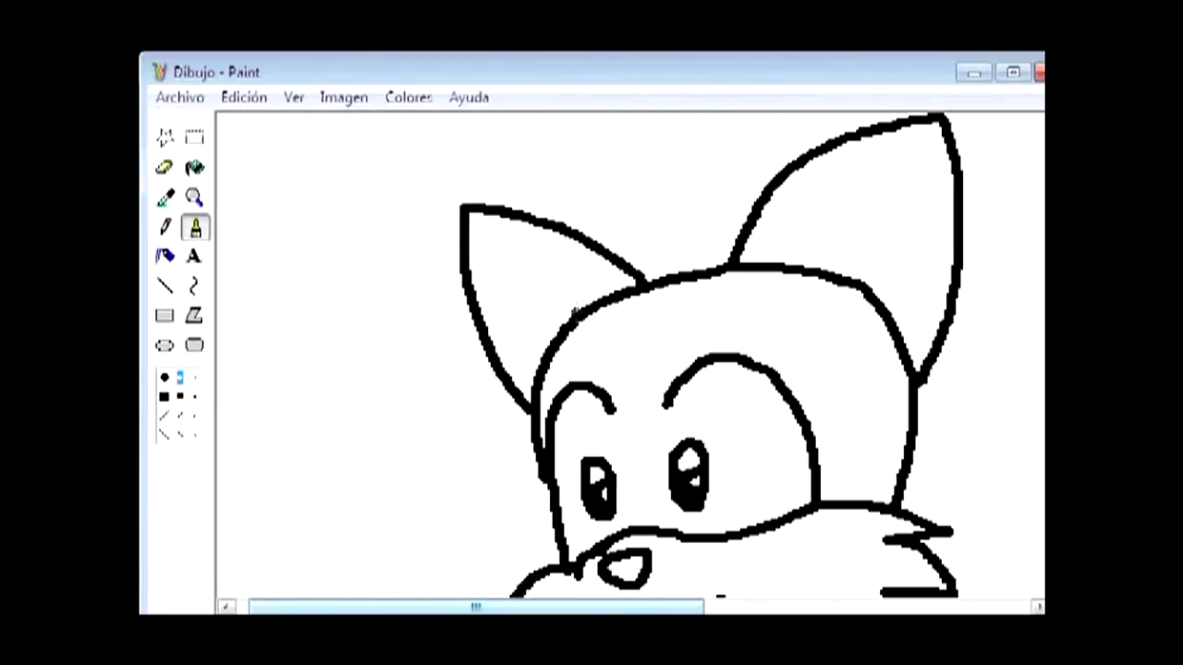
{"action": "left_click_drag", "start_coordinate": [575, 312], "coordinate": [470, 230]}
{"action": "left_click_drag", "start_coordinate": [772, 262], "coordinate": [918, 301]}
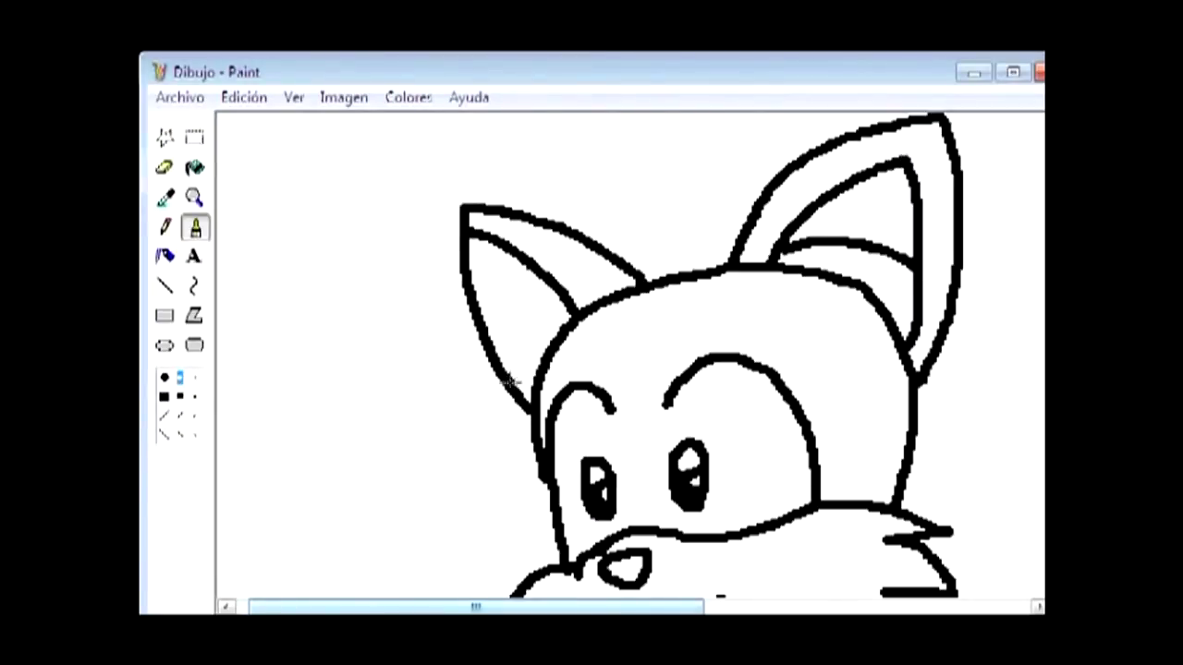
{"action": "left_click_drag", "start_coordinate": [516, 325], "coordinate": [573, 314]}
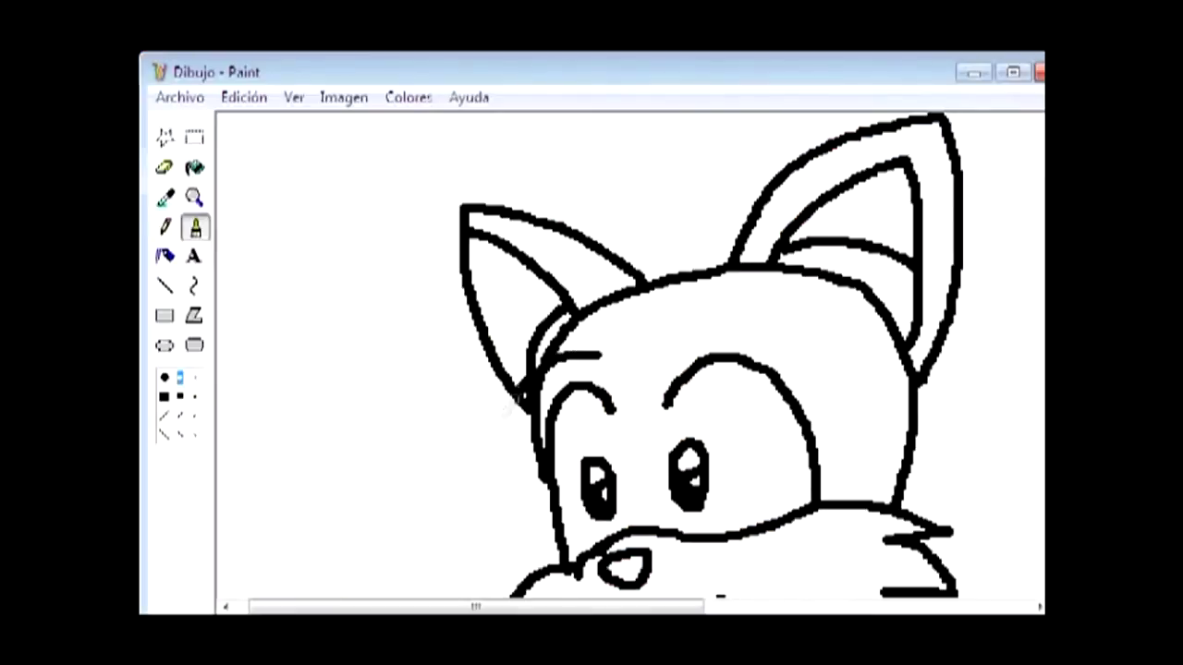
Step: Draw three curved, pointed hair tufts sweeping from Tails' forehead across the smaller ear
{"action": "left_click_drag", "start_coordinate": [490, 466], "coordinate": [591, 346]}
{"action": "left_click_drag", "start_coordinate": [549, 309], "coordinate": [425, 358]}
{"action": "mouse_move", "coordinate": [534, 264]}
{"action": "left_mouse_down"}
{"action": "mouse_move", "coordinate": [423, 356]}
{"action": "mouse_move", "coordinate": [612, 333]}
{"action": "left_mouse_up"}
{"action": "left_click_drag", "start_coordinate": [485, 203], "coordinate": [614, 323]}
{"action": "left_click_drag", "start_coordinate": [527, 185], "coordinate": [621, 338]}
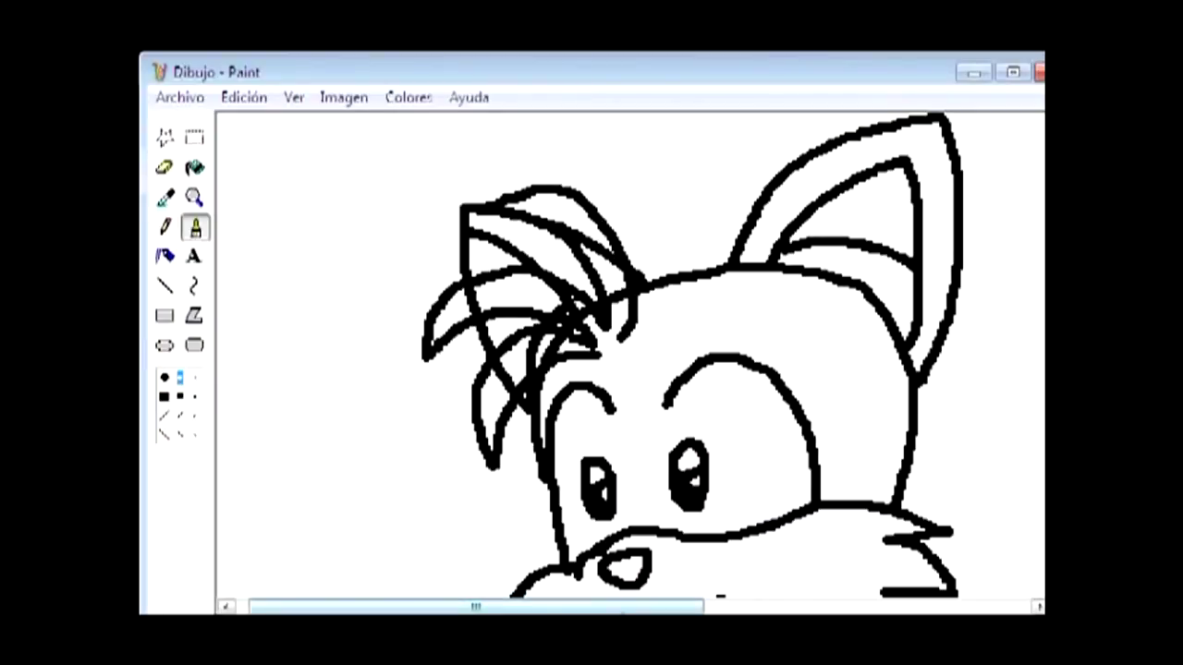
Step: Erase the ear and head lines that cross through Tails' hair tufts
{"action": "left_click", "coordinate": [165, 167]}
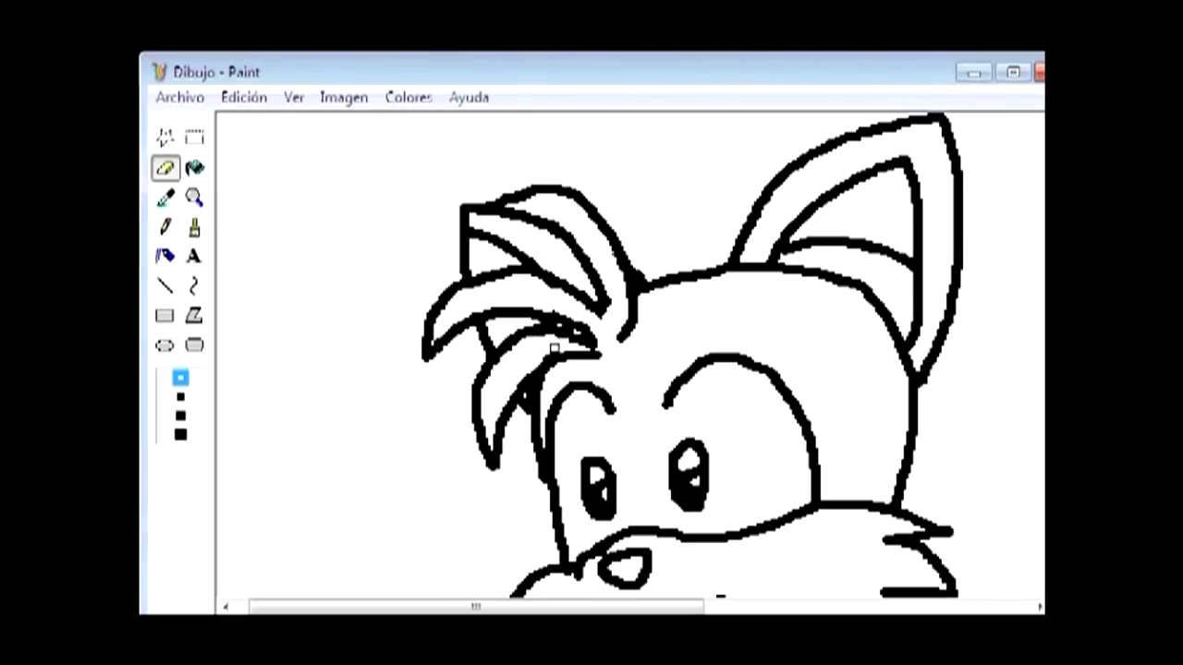
{"action": "scroll", "coordinate": [594, 345], "scroll_direction": "down", "scroll_amount": 3}
{"action": "left_click", "coordinate": [194, 197]}
{"action": "left_click", "coordinate": [178, 378]}
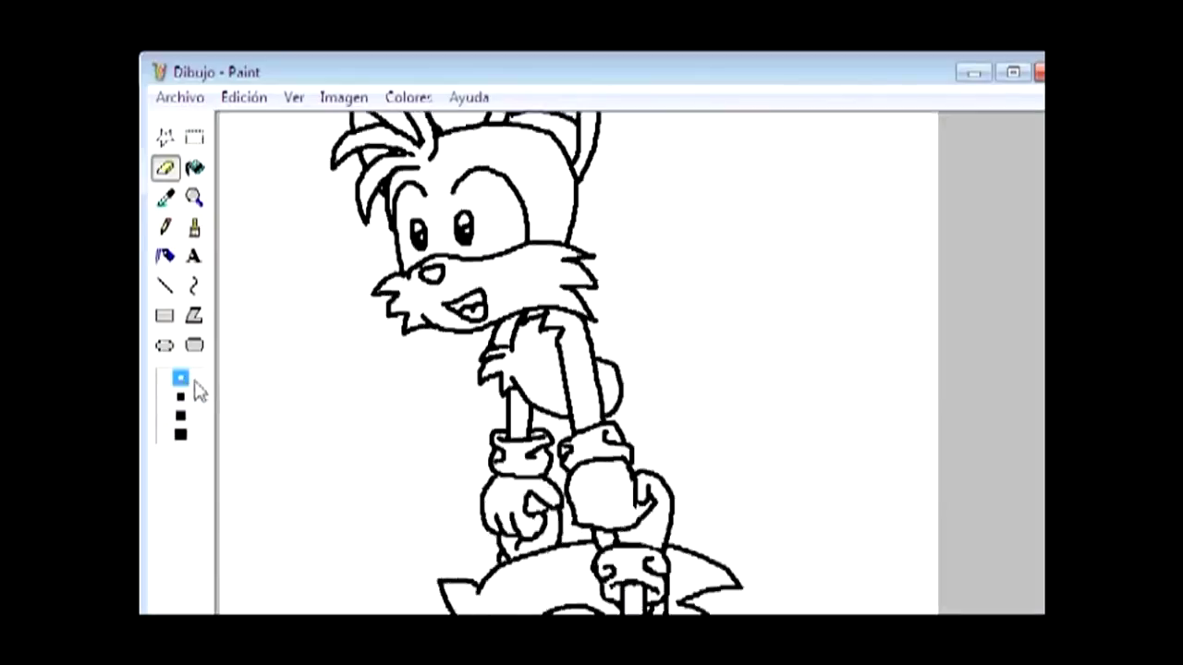
Step: Fill Tails' nose with black, leaving a white highlight in it
{"action": "left_click", "coordinate": [194, 196]}
{"action": "left_click", "coordinate": [462, 270]}
{"action": "left_click", "coordinate": [194, 226]}
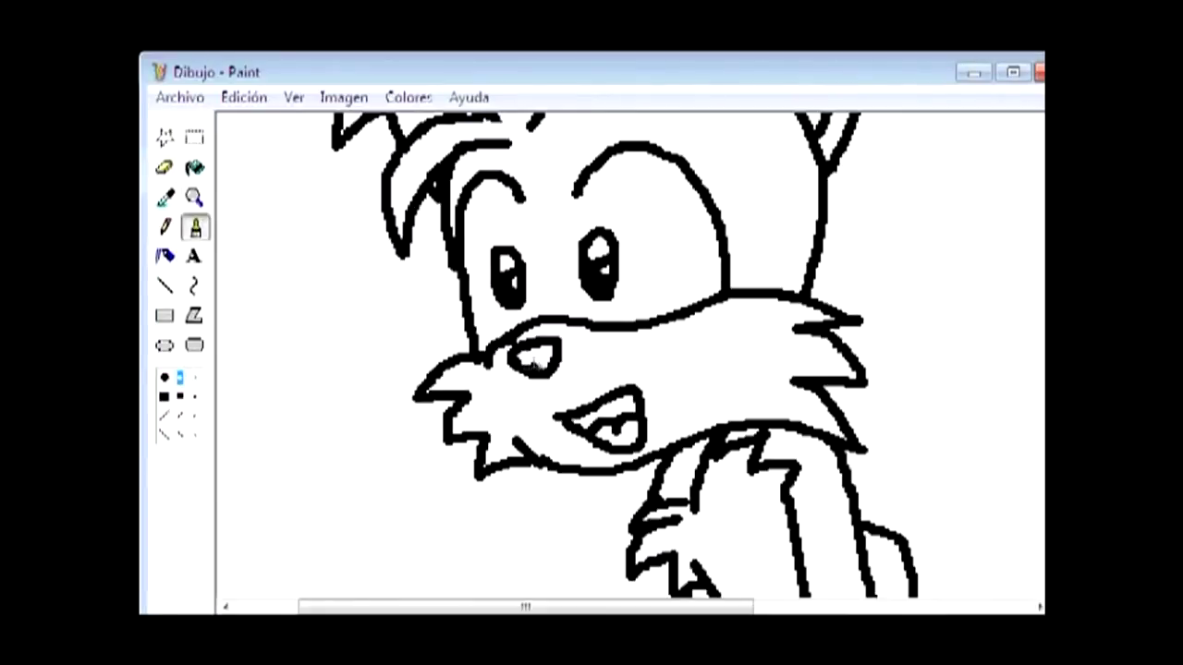
{"action": "scroll", "coordinate": [540, 368], "scroll_direction": "up", "scroll_amount": 3}
{"action": "key", "text": "alt+Tab"}
{"action": "key", "text": "alt+Tab"}
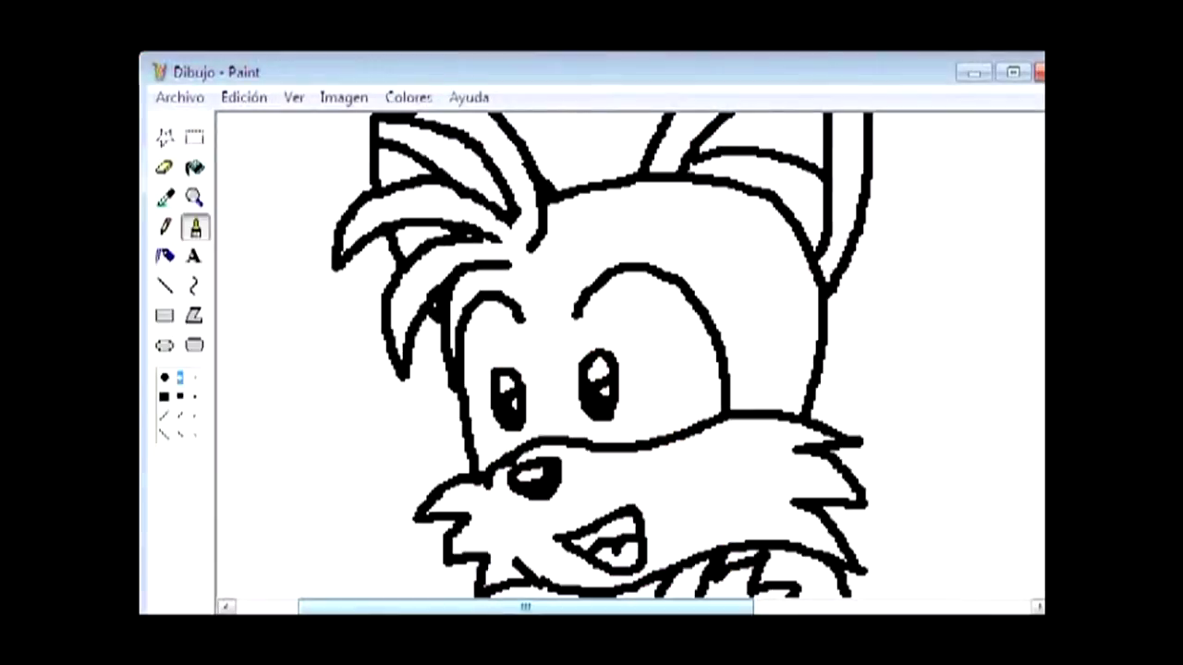
Step: Try to draw Tails' back and two thin legs with small cuffs stretching out behind his body
{"action": "left_click", "coordinate": [195, 197]}
{"action": "left_click", "coordinate": [174, 379]}
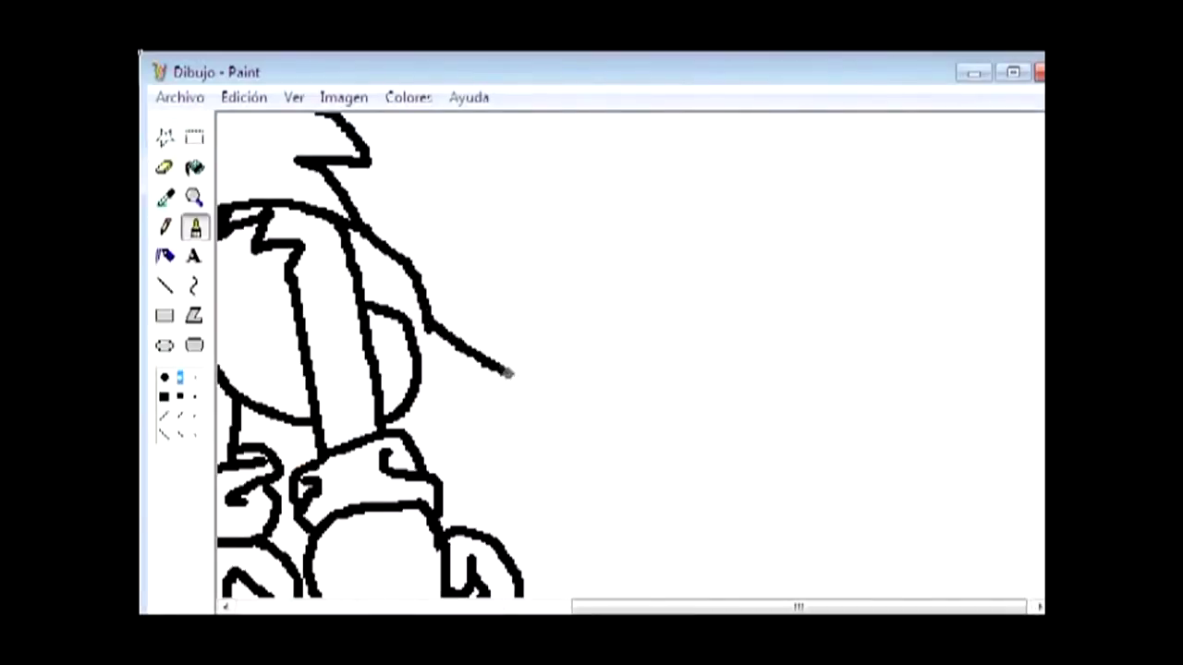
{"action": "key", "text": "ctrl+z"}
{"action": "left_click_drag", "start_coordinate": [430, 310], "coordinate": [545, 343]}
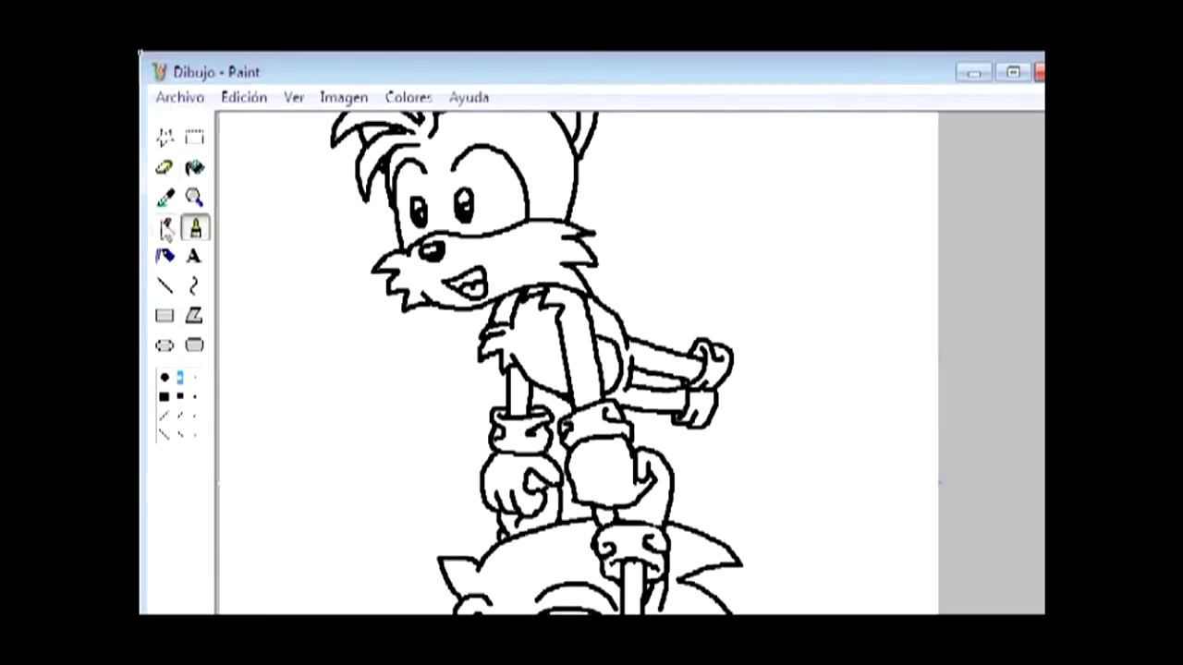
Step: Erase the two thin legs and their cuffs behind Tails' body
{"action": "left_click", "coordinate": [164, 167]}
{"action": "left_click_drag", "start_coordinate": [635, 346], "coordinate": [717, 348]}
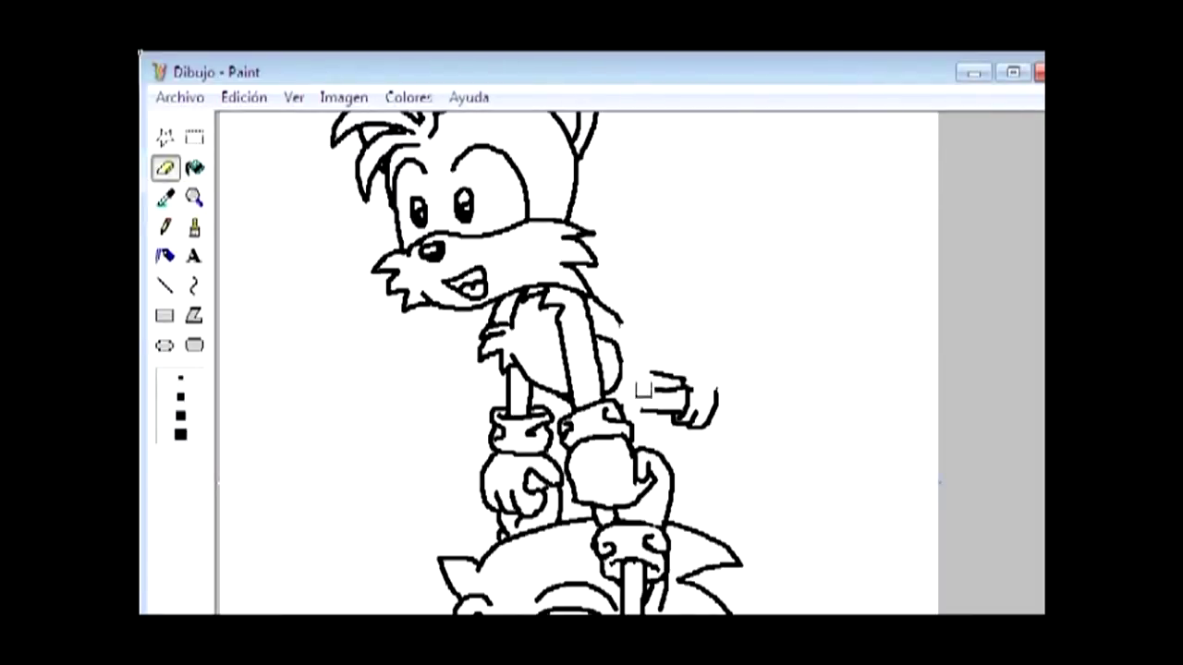
{"action": "left_click_drag", "start_coordinate": [643, 390], "coordinate": [718, 417]}
{"action": "scroll", "coordinate": [718, 417], "scroll_direction": "down", "scroll_amount": 3}
{"action": "scroll", "coordinate": [686, 412], "scroll_direction": "down", "scroll_amount": 5}
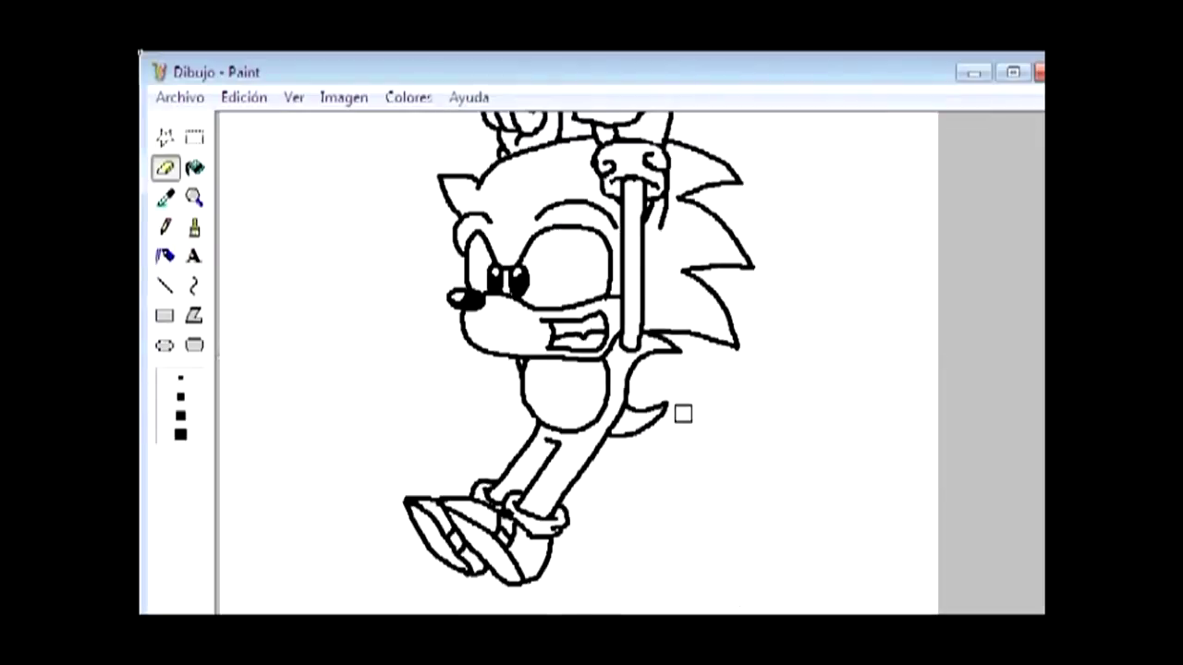
Step: Try to draw thicker bent legs with folded cuffs and pointed shoes behind Tails' body, and erase them
{"action": "scroll", "coordinate": [684, 412], "scroll_direction": "up", "scroll_amount": 5}
{"action": "key", "text": "ctrl+Page_Down"}
{"action": "left_click", "coordinate": [194, 227]}
{"action": "left_click_drag", "start_coordinate": [584, 331], "coordinate": [686, 456]}
{"action": "key", "text": "ctrl+z"}
{"action": "scroll", "coordinate": [584, 218], "scroll_direction": "down", "scroll_amount": 3}
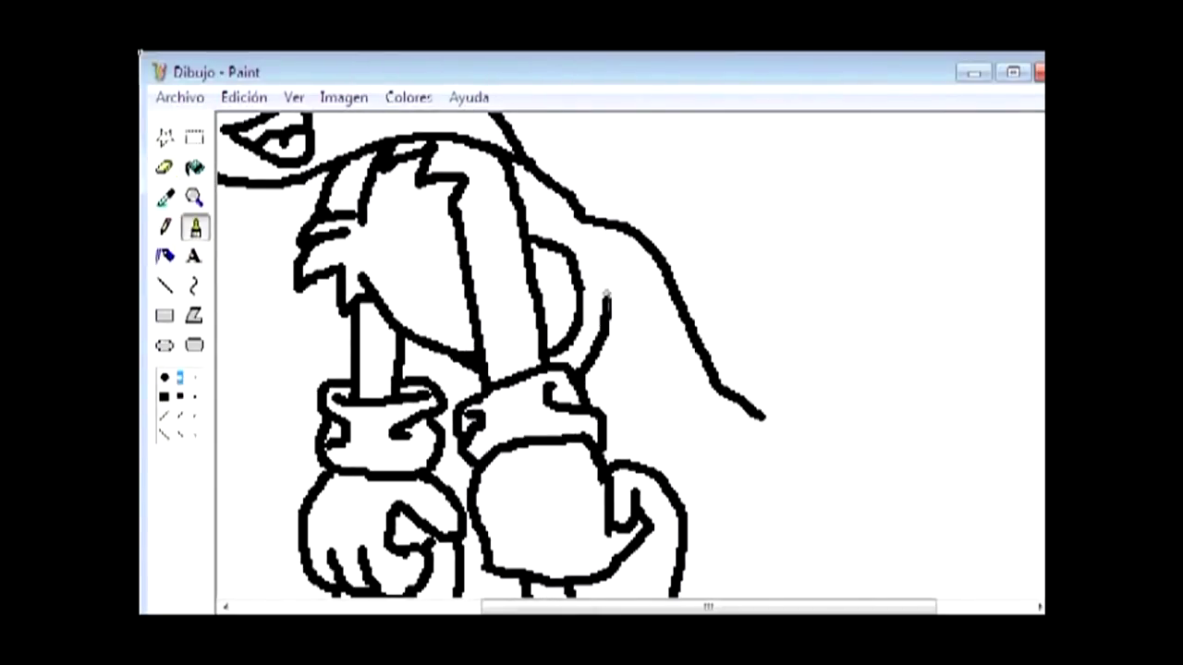
{"action": "mouse_move", "coordinate": [645, 393]}
{"action": "left_mouse_down"}
{"action": "mouse_move", "coordinate": [740, 471]}
{"action": "mouse_move", "coordinate": [761, 398]}
{"action": "left_mouse_up"}
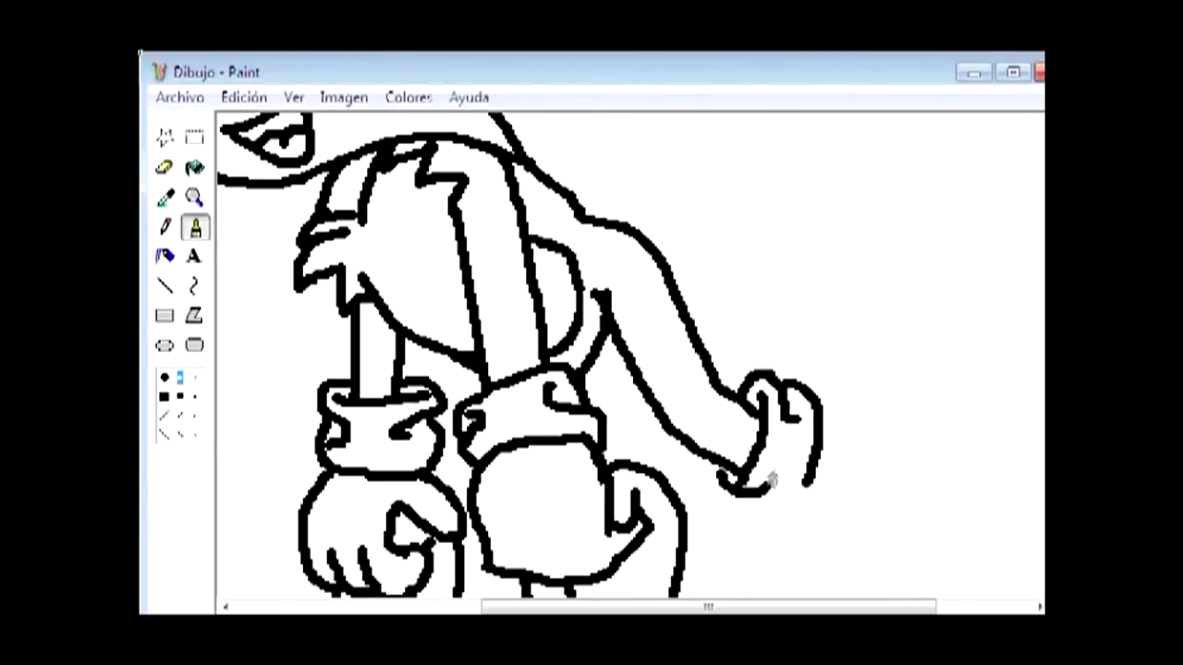
{"action": "left_click_drag", "start_coordinate": [771, 477], "coordinate": [805, 482]}
{"action": "scroll", "coordinate": [610, 282], "scroll_direction": "down", "scroll_amount": 3}
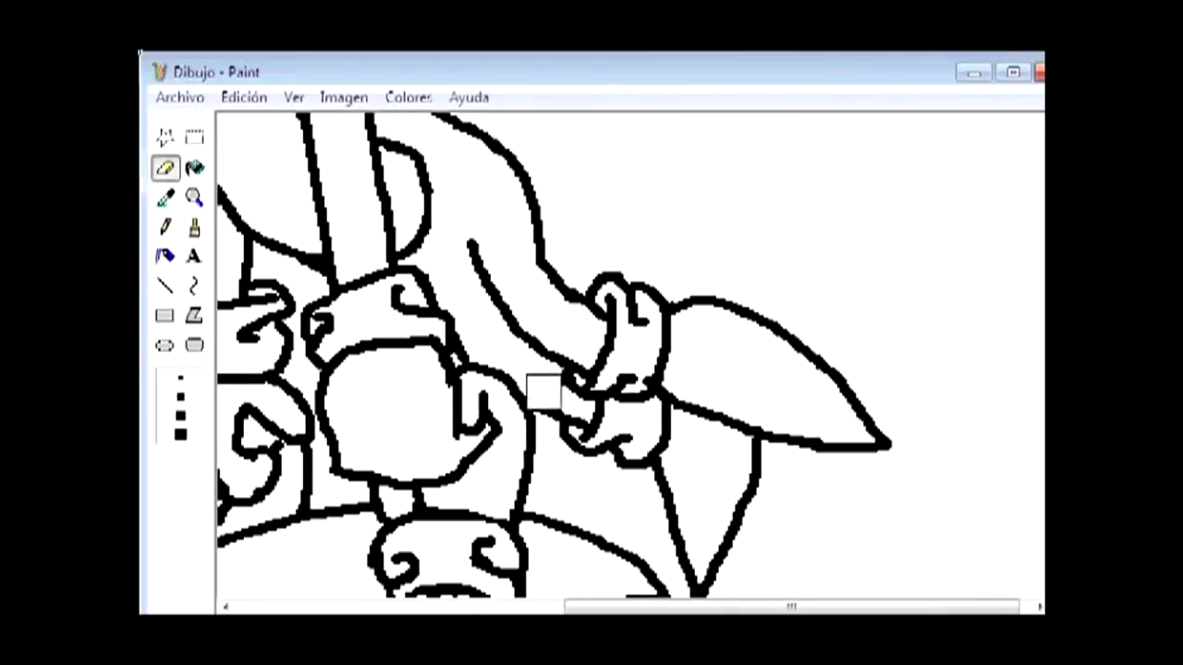
{"action": "mouse_move", "coordinate": [544, 392]}
{"action": "left_mouse_down"}
{"action": "mouse_move", "coordinate": [699, 574]}
{"action": "mouse_move", "coordinate": [764, 480]}
{"action": "mouse_move", "coordinate": [489, 229]}
{"action": "mouse_move", "coordinate": [663, 357]}
{"action": "mouse_move", "coordinate": [758, 343]}
{"action": "left_mouse_up"}
Step: Draw Tails' back and a straight upper leg ending in a folded cuff and a long pointed shoe
{"action": "scroll", "coordinate": [477, 213], "scroll_direction": "up", "scroll_amount": 3}
{"action": "left_click", "coordinate": [194, 227]}
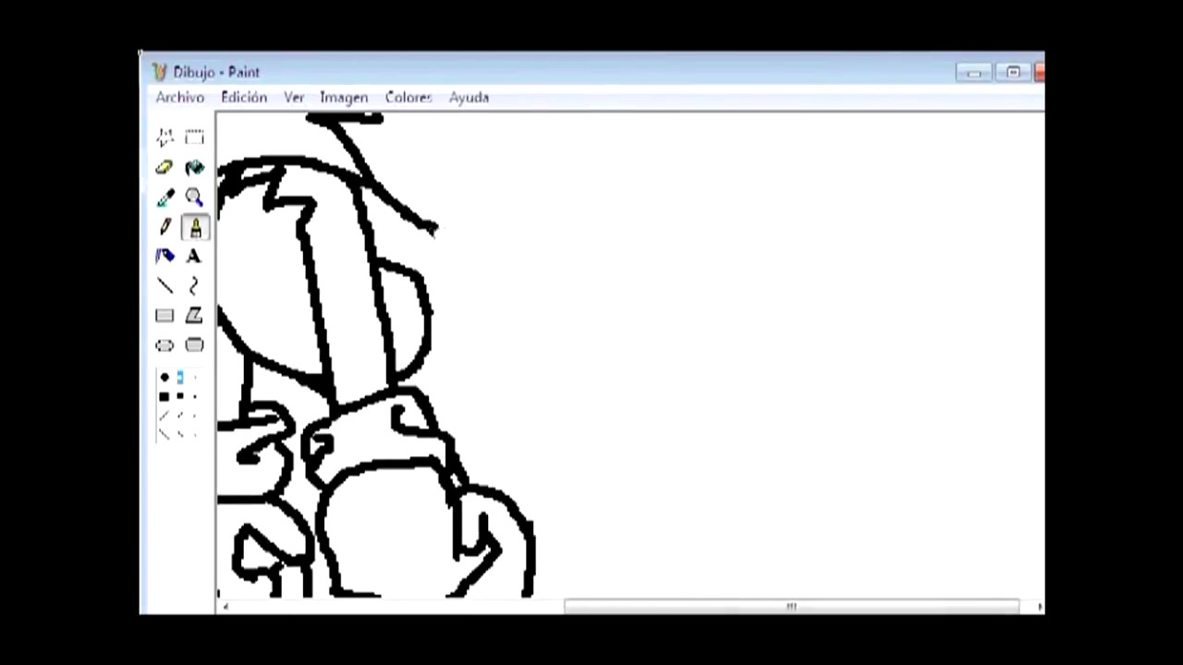
{"action": "left_click_drag", "start_coordinate": [445, 237], "coordinate": [602, 305]}
{"action": "left_click_drag", "start_coordinate": [451, 314], "coordinate": [596, 356]}
{"action": "mouse_move", "coordinate": [610, 286]}
{"action": "left_mouse_down"}
{"action": "mouse_move", "coordinate": [596, 374]}
{"action": "mouse_move", "coordinate": [677, 324]}
{"action": "mouse_move", "coordinate": [591, 383]}
{"action": "left_mouse_up"}
{"action": "mouse_move", "coordinate": [682, 294]}
{"action": "left_mouse_down"}
{"action": "mouse_move", "coordinate": [760, 399]}
{"action": "mouse_move", "coordinate": [643, 403]}
{"action": "left_mouse_up"}
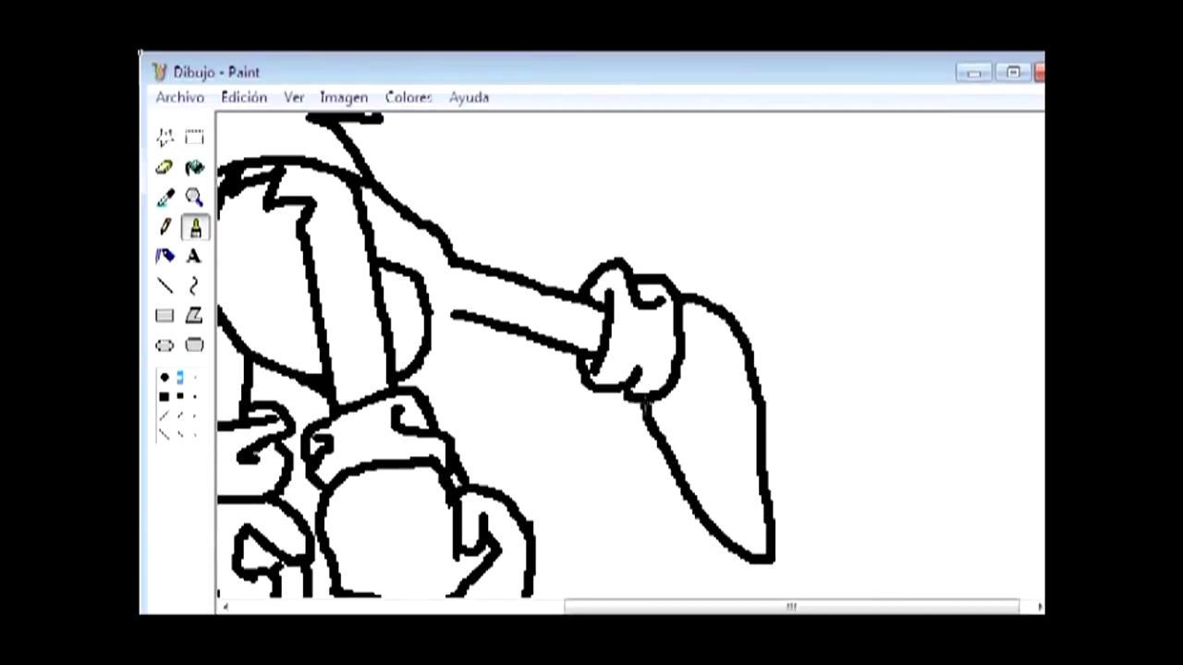
Step: Draw a shorter second leg below the first, with its own folded cuff and small pointed shoe
{"action": "left_click_drag", "start_coordinate": [450, 346], "coordinate": [440, 368]}
{"action": "left_click_drag", "start_coordinate": [459, 335], "coordinate": [538, 396]}
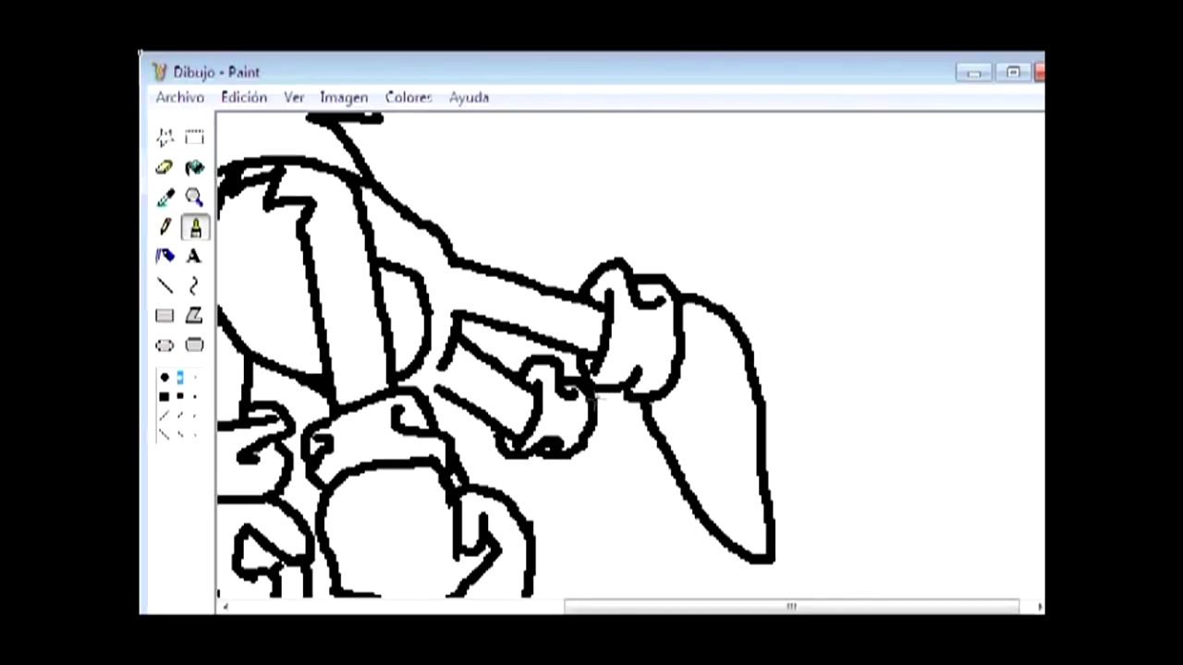
{"action": "left_click_drag", "start_coordinate": [607, 399], "coordinate": [570, 572]}
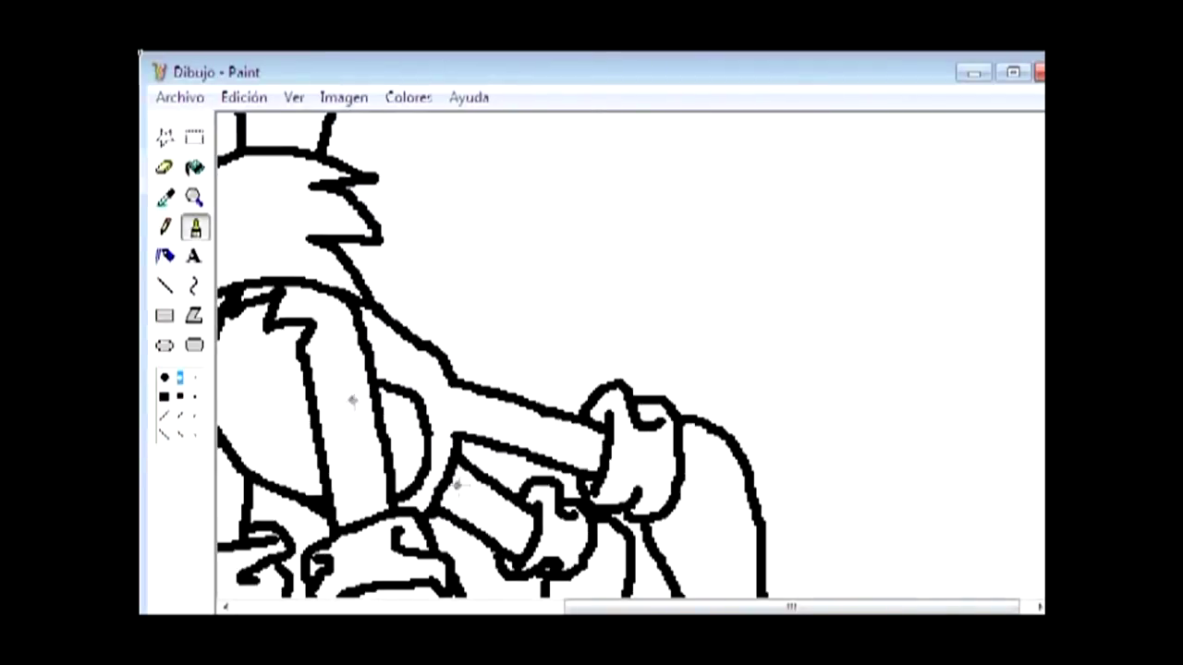
Step: Move the lower leg's cuff and shoe to an empty area with a free-form selection and erase the leftover lines
{"action": "left_click", "coordinate": [194, 197]}
{"action": "left_click", "coordinate": [181, 379]}
{"action": "left_click", "coordinate": [185, 388]}
{"action": "left_click", "coordinate": [194, 197]}
{"action": "left_click", "coordinate": [710, 474]}
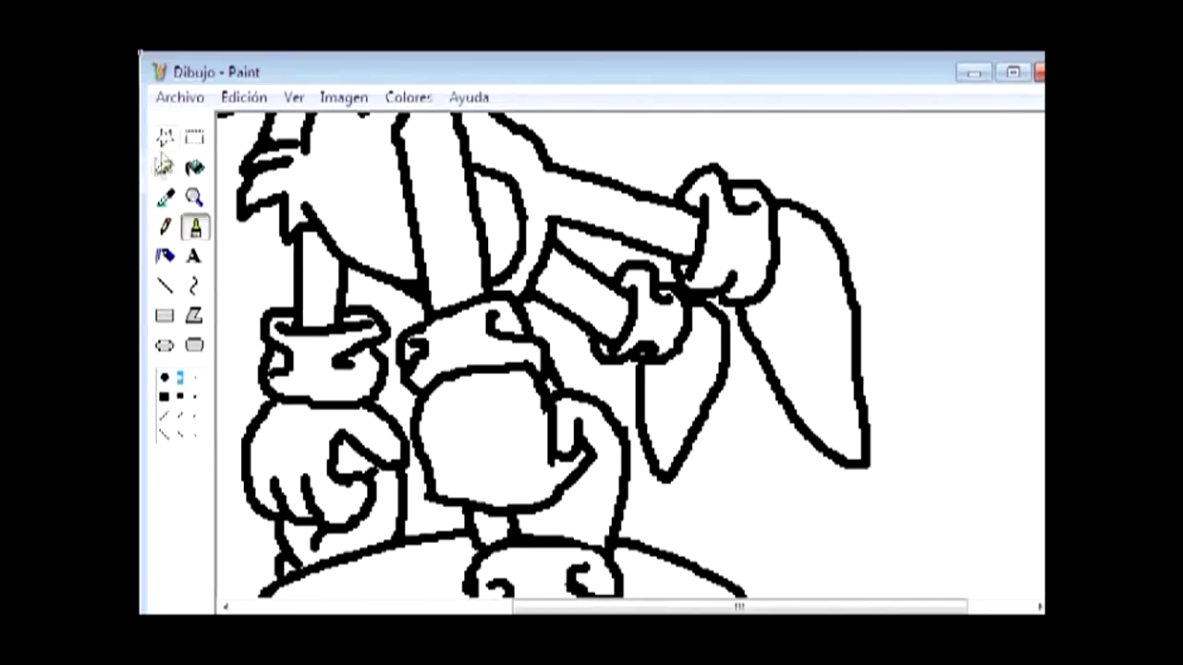
{"action": "left_click", "coordinate": [165, 137]}
{"action": "mouse_move", "coordinate": [591, 252]}
{"action": "left_mouse_down"}
{"action": "mouse_move", "coordinate": [661, 359]}
{"action": "mouse_move", "coordinate": [619, 499]}
{"action": "mouse_move", "coordinate": [596, 277]}
{"action": "left_mouse_up"}
{"action": "left_click_drag", "start_coordinate": [638, 361], "coordinate": [936, 229]}
{"action": "left_click", "coordinate": [164, 167]}
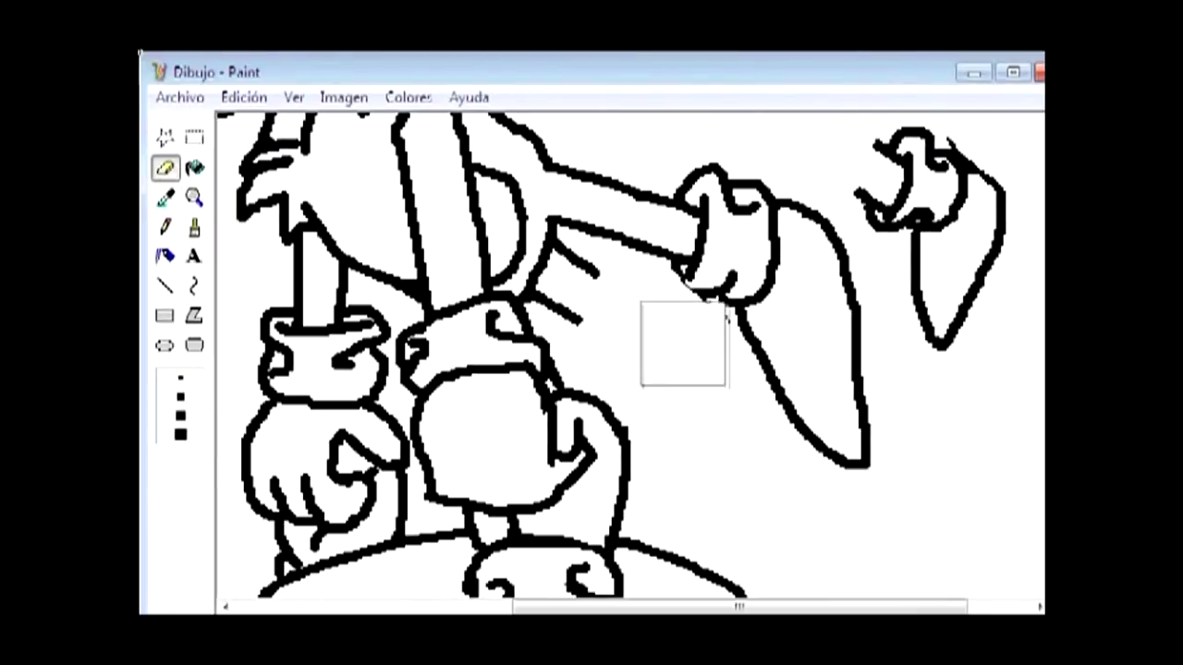
Step: Lengthen the lower leg's two edges with straight lines and move the cuff and shoe onto their ends
{"action": "left_click", "coordinate": [164, 286]}
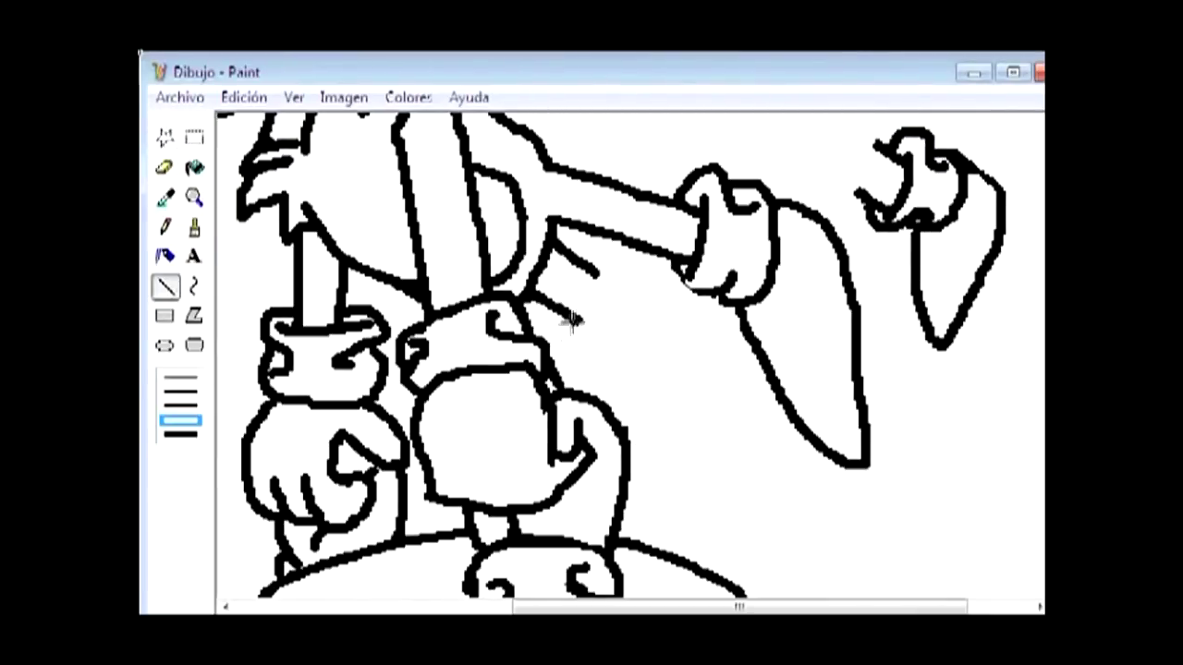
{"action": "left_click_drag", "start_coordinate": [647, 307], "coordinate": [665, 314]}
{"action": "left_click", "coordinate": [194, 137]}
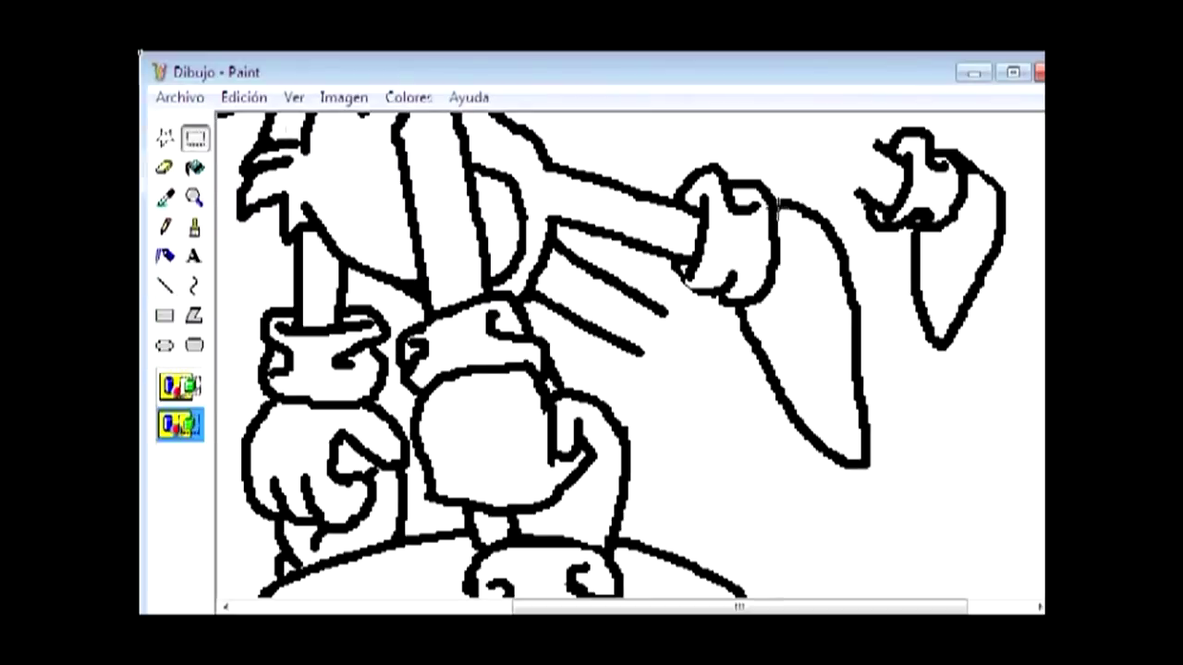
{"action": "left_click", "coordinate": [165, 137]}
{"action": "mouse_move", "coordinate": [794, 164]}
{"action": "left_mouse_down"}
{"action": "mouse_move", "coordinate": [1004, 343]}
{"action": "mouse_move", "coordinate": [795, 167]}
{"action": "left_mouse_up"}
{"action": "mouse_move", "coordinate": [898, 222]}
{"action": "left_mouse_down"}
{"action": "mouse_move", "coordinate": [809, 353]}
{"action": "mouse_move", "coordinate": [677, 380]}
{"action": "left_mouse_up"}
Step: Clean up the overlap between the two feet and redraw the lower leg's pointed shoe slightly longer
{"action": "left_click", "coordinate": [165, 167]}
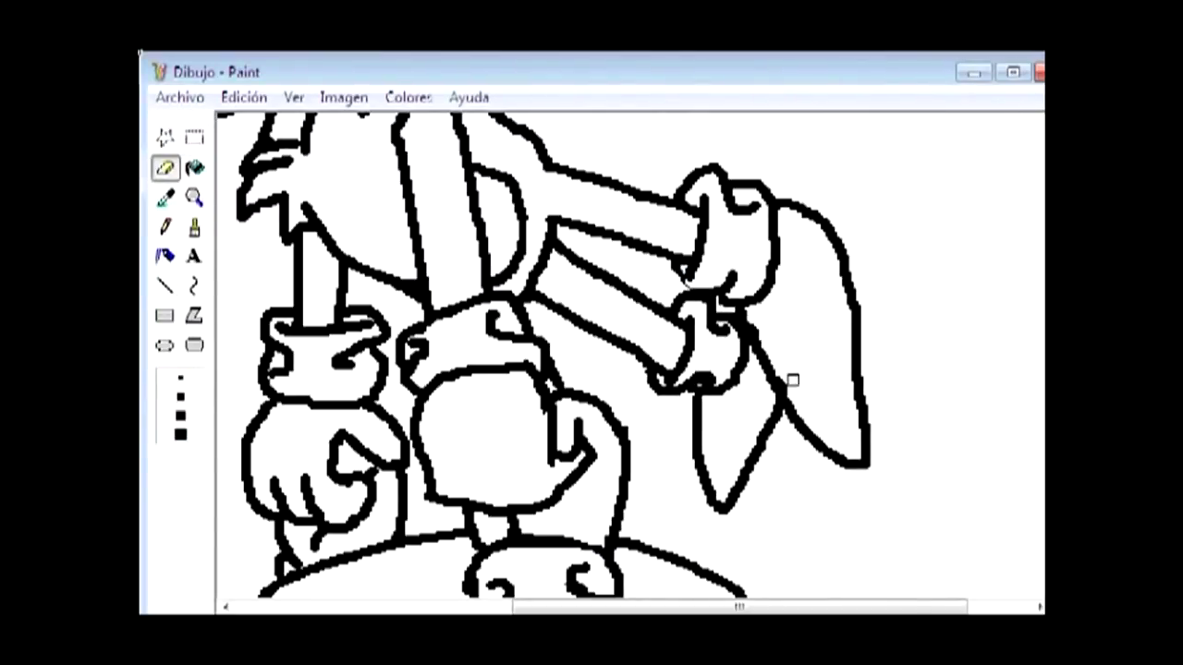
{"action": "left_click", "coordinate": [194, 227]}
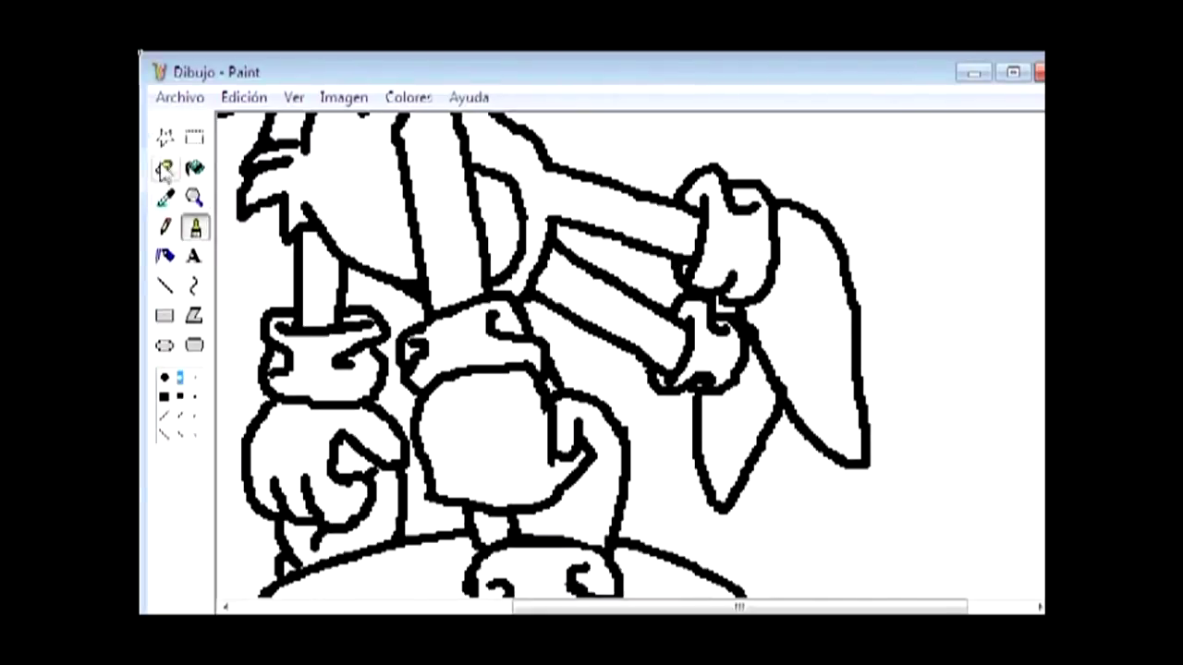
{"action": "left_click", "coordinate": [164, 167]}
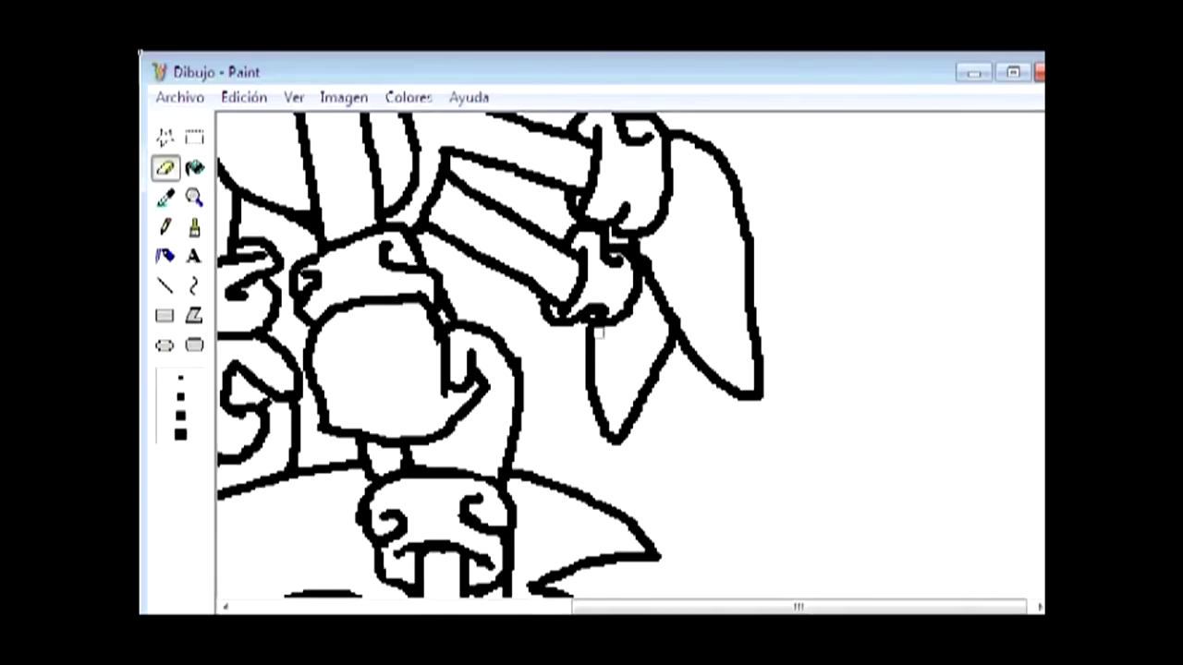
{"action": "mouse_move", "coordinate": [598, 330]}
{"action": "left_mouse_down"}
{"action": "mouse_move", "coordinate": [598, 406]}
{"action": "mouse_move", "coordinate": [653, 361]}
{"action": "left_mouse_up"}
{"action": "left_click", "coordinate": [194, 228]}
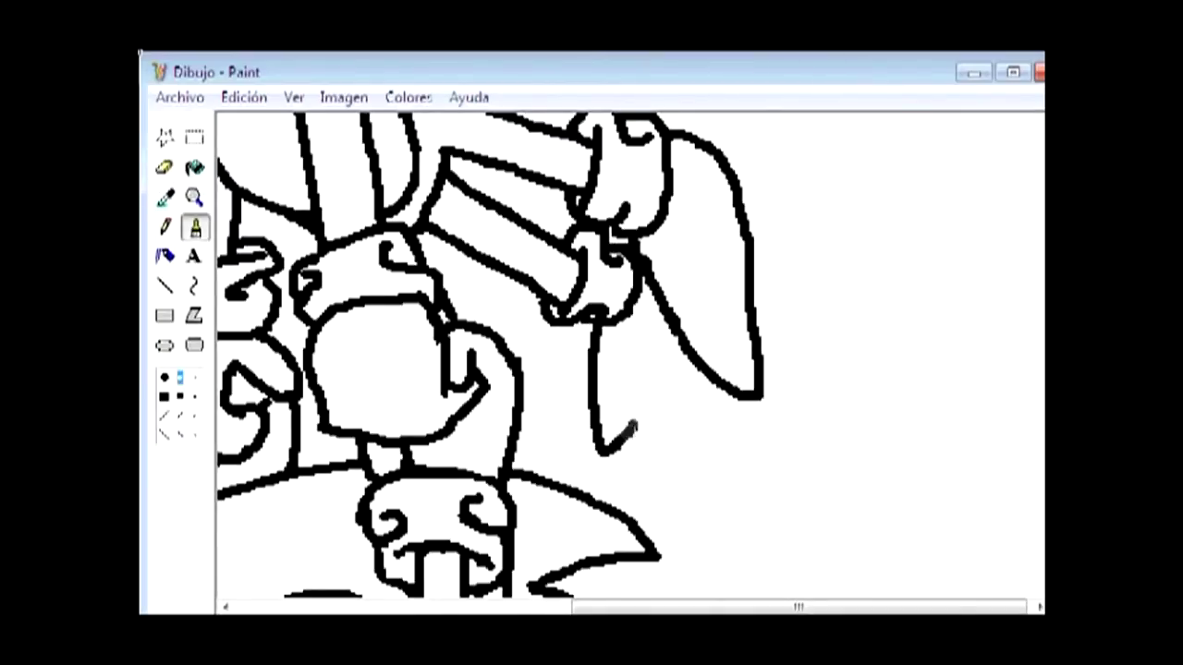
{"action": "left_click_drag", "start_coordinate": [592, 312], "coordinate": [592, 358]}
{"action": "key", "text": "ctrl+z"}
{"action": "left_click_drag", "start_coordinate": [667, 368], "coordinate": [602, 466]}
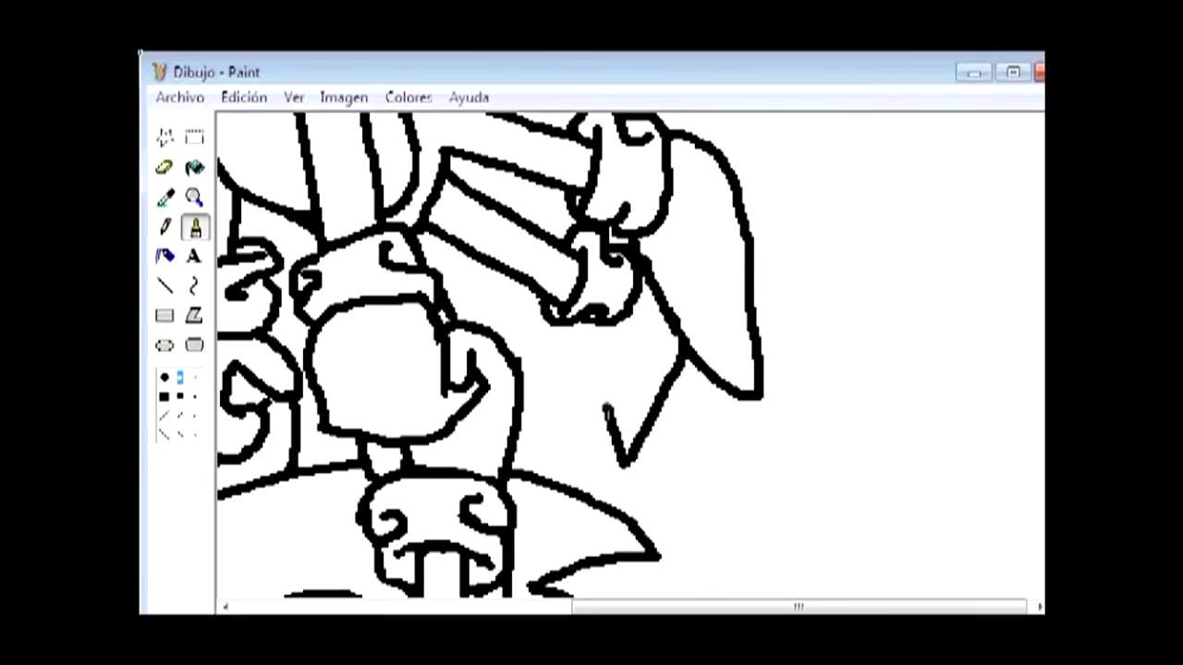
{"action": "left_click_drag", "start_coordinate": [592, 319], "coordinate": [602, 462]}
Step: Draw a curved dividing line across each of Tails' two shoes
{"action": "scroll", "coordinate": [628, 370], "scroll_direction": "up", "scroll_amount": 3}
{"action": "key", "text": "ctrl+Page_Up"}
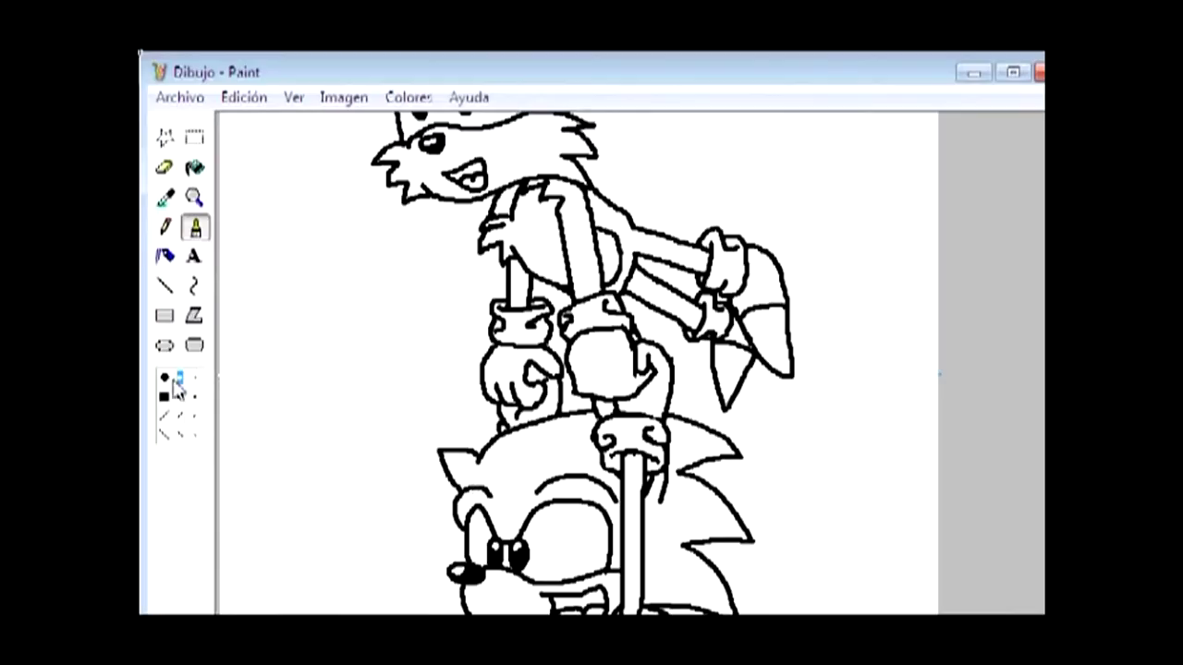
{"action": "scroll", "coordinate": [469, 459], "scroll_direction": "up", "scroll_amount": 2}
{"action": "scroll", "coordinate": [545, 390], "scroll_direction": "down", "scroll_amount": 2}
{"action": "scroll", "coordinate": [695, 361], "scroll_direction": "up", "scroll_amount": 5}
{"action": "scroll", "coordinate": [695, 360], "scroll_direction": "down", "scroll_amount": 5}
{"action": "scroll", "coordinate": [708, 378], "scroll_direction": "up", "scroll_amount": 5}
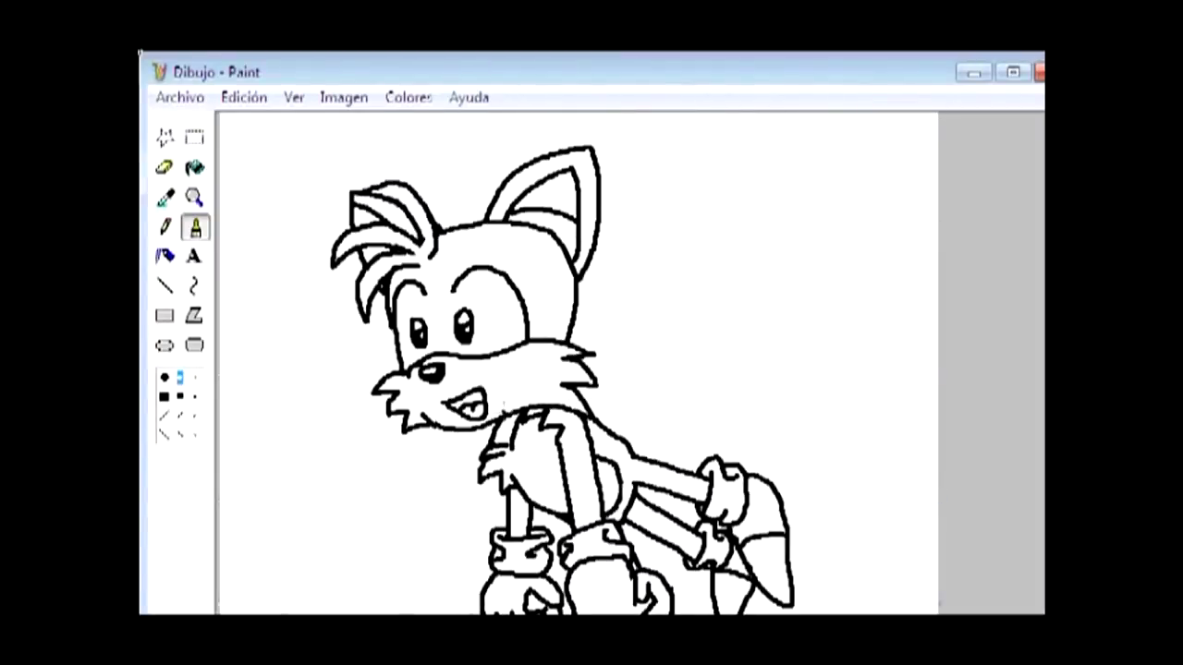
Step: Draw five straight lines fanning out from Tails' lower back as the base of his spinning tails
{"action": "left_click", "coordinate": [165, 286]}
{"action": "mouse_move", "coordinate": [634, 451]}
{"action": "left_mouse_down"}
{"action": "mouse_move", "coordinate": [746, 357]}
{"action": "mouse_move", "coordinate": [776, 347]}
{"action": "left_mouse_up"}
{"action": "left_click_drag", "start_coordinate": [634, 451], "coordinate": [688, 347]}
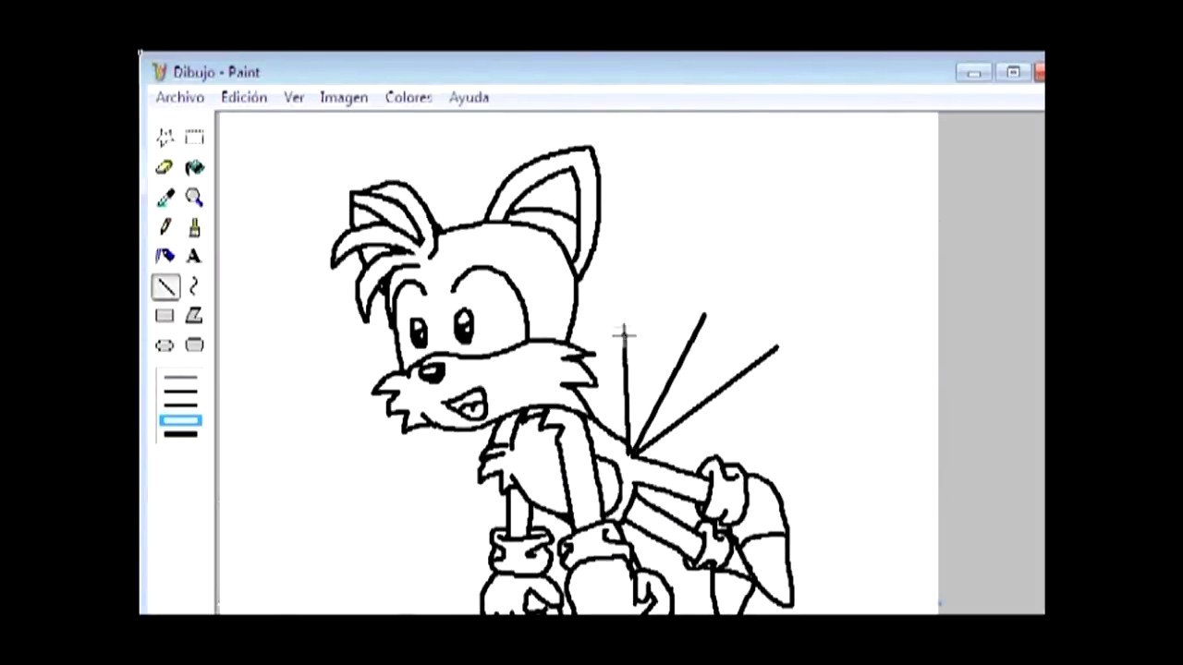
{"action": "left_click_drag", "start_coordinate": [633, 451], "coordinate": [811, 380]}
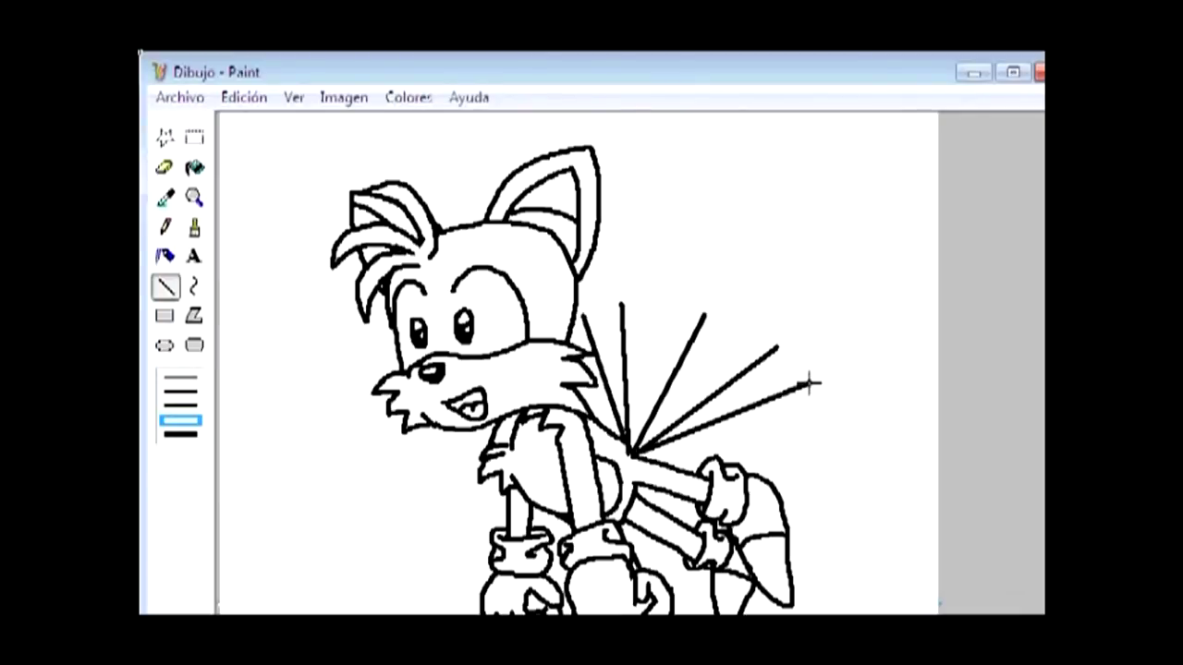
Step: Outline a curved band around the fan's outer ends and add short motion marks to the spinning tails
{"action": "left_click", "coordinate": [194, 228]}
{"action": "mouse_move", "coordinate": [584, 305]}
{"action": "left_mouse_down"}
{"action": "mouse_move", "coordinate": [817, 374]}
{"action": "mouse_move", "coordinate": [825, 297]}
{"action": "left_mouse_up"}
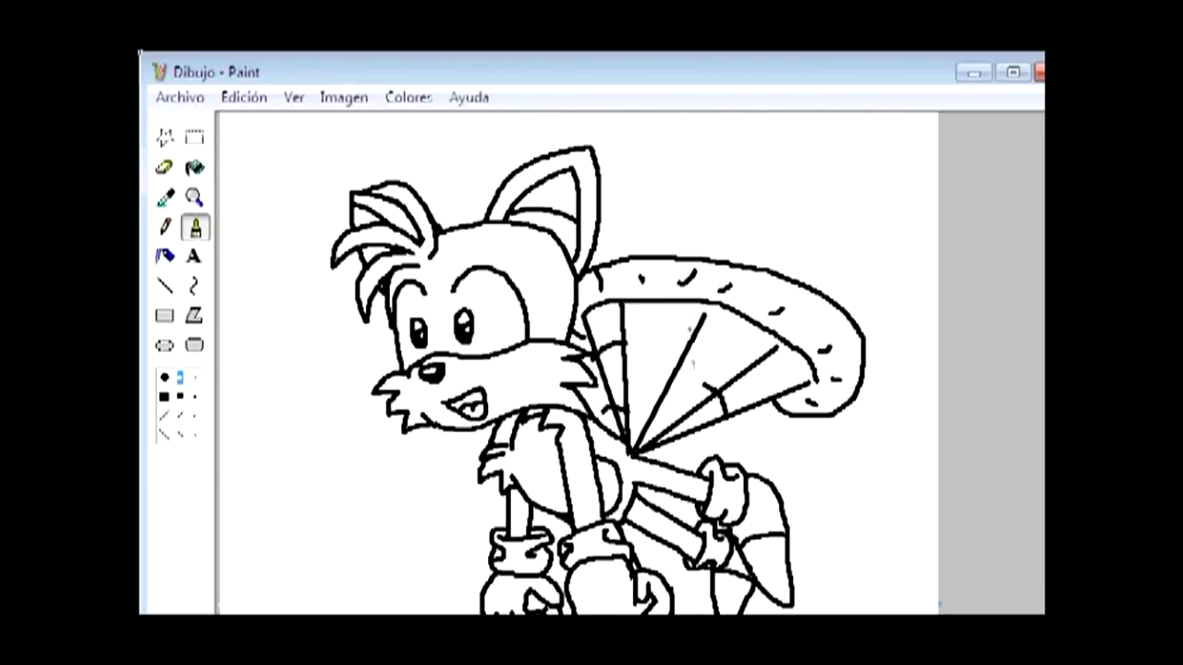
{"action": "left_click_drag", "start_coordinate": [680, 324], "coordinate": [706, 328]}
{"action": "left_click_drag", "start_coordinate": [876, 364], "coordinate": [883, 392]}
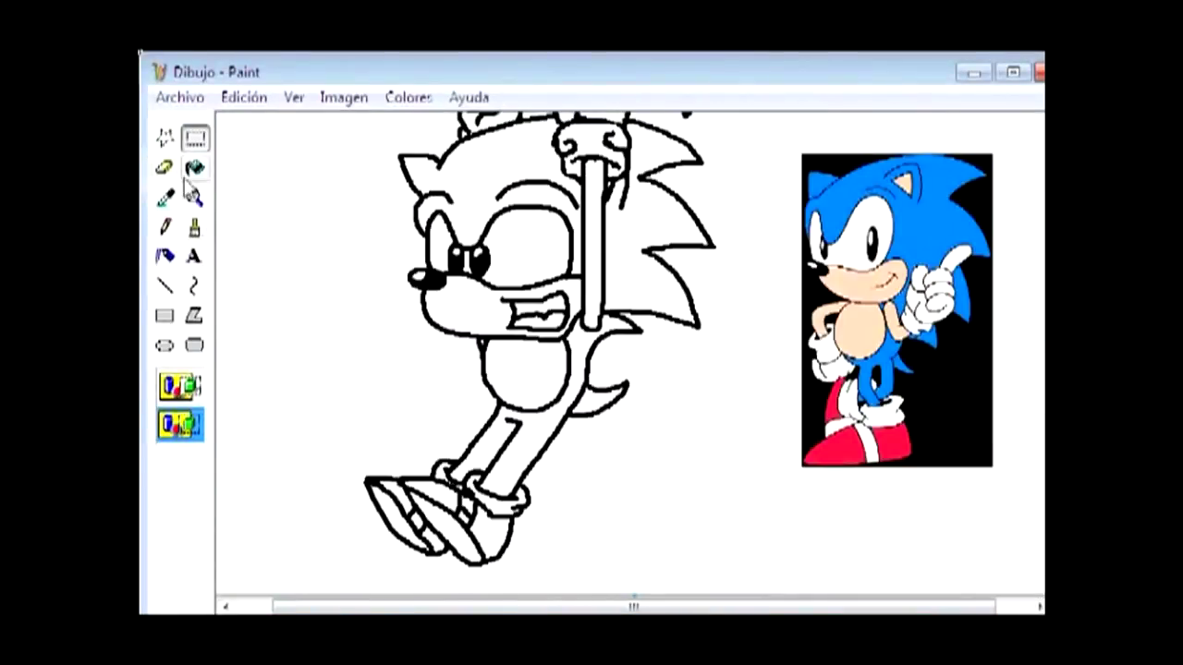
Step: Fill Sonic's head, spines, body, legs and tail with bright blue
{"action": "left_click", "coordinate": [194, 227]}
{"action": "left_click", "coordinate": [194, 167]}
{"action": "left_click", "coordinate": [491, 185]}
{"action": "left_click", "coordinate": [624, 242]}
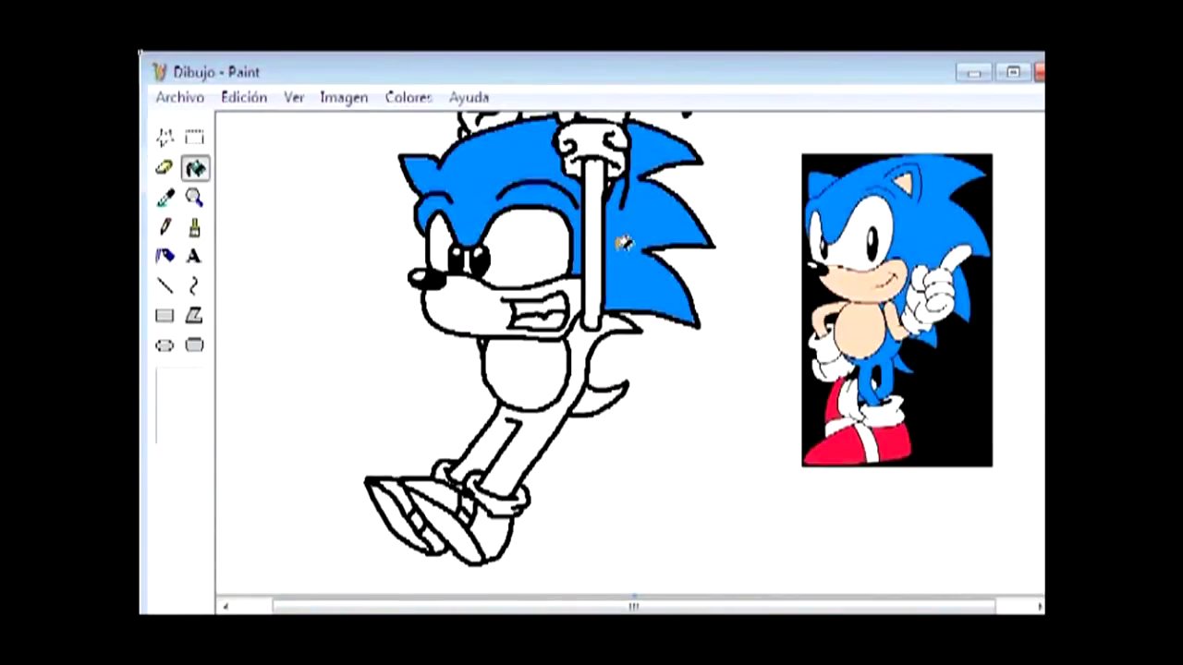
{"action": "left_click", "coordinate": [592, 363]}
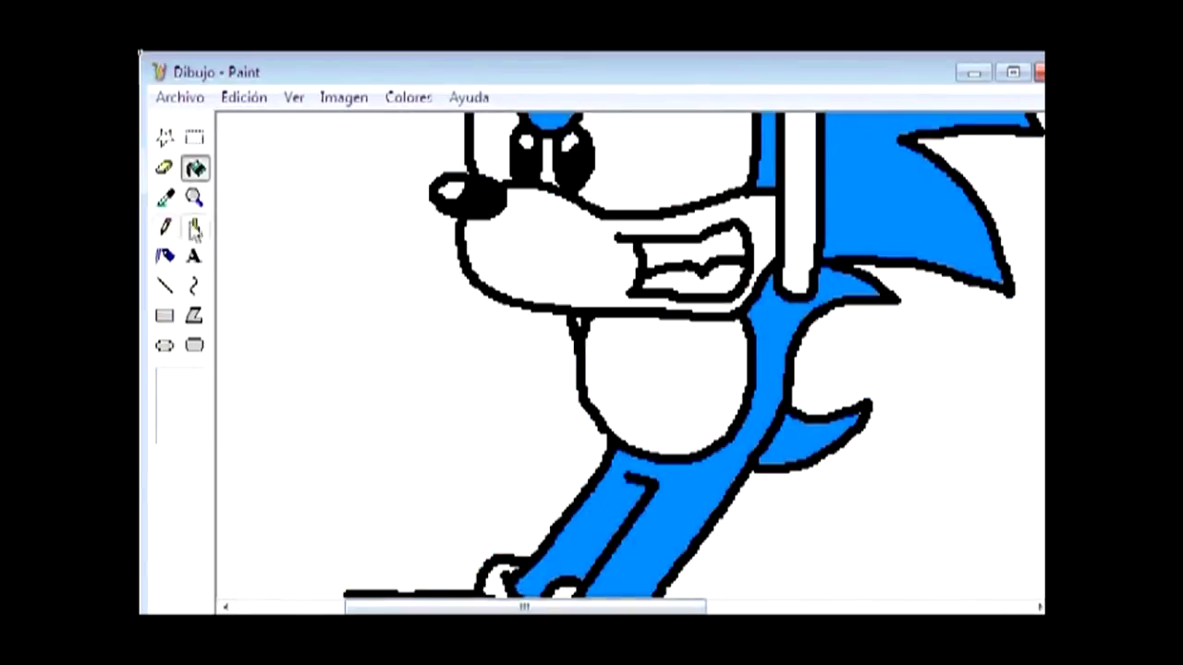
Step: Mix and add a custom colour for Sonic's mouth, filling its inside dark red and the tongue pink
{"action": "left_click", "coordinate": [408, 97]}
{"action": "left_click", "coordinate": [435, 117]}
{"action": "left_click", "coordinate": [700, 523]}
{"action": "left_click_drag", "start_coordinate": [996, 338], "coordinate": [995, 271]}
{"action": "left_click", "coordinate": [874, 553]}
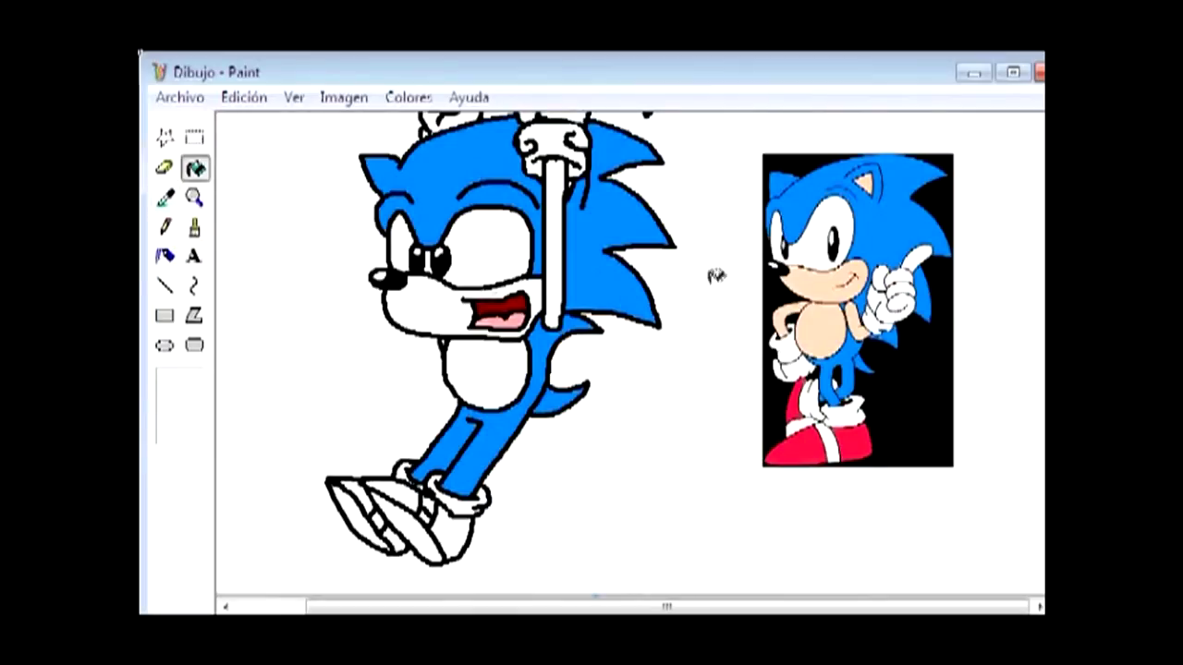
Step: Fill Sonic's muzzle, belly and arm with peach, and lighten the custom dark red to pink for the tongue
{"action": "left_click", "coordinate": [434, 309]}
{"action": "left_click", "coordinate": [486, 379]}
{"action": "left_click", "coordinate": [558, 231]}
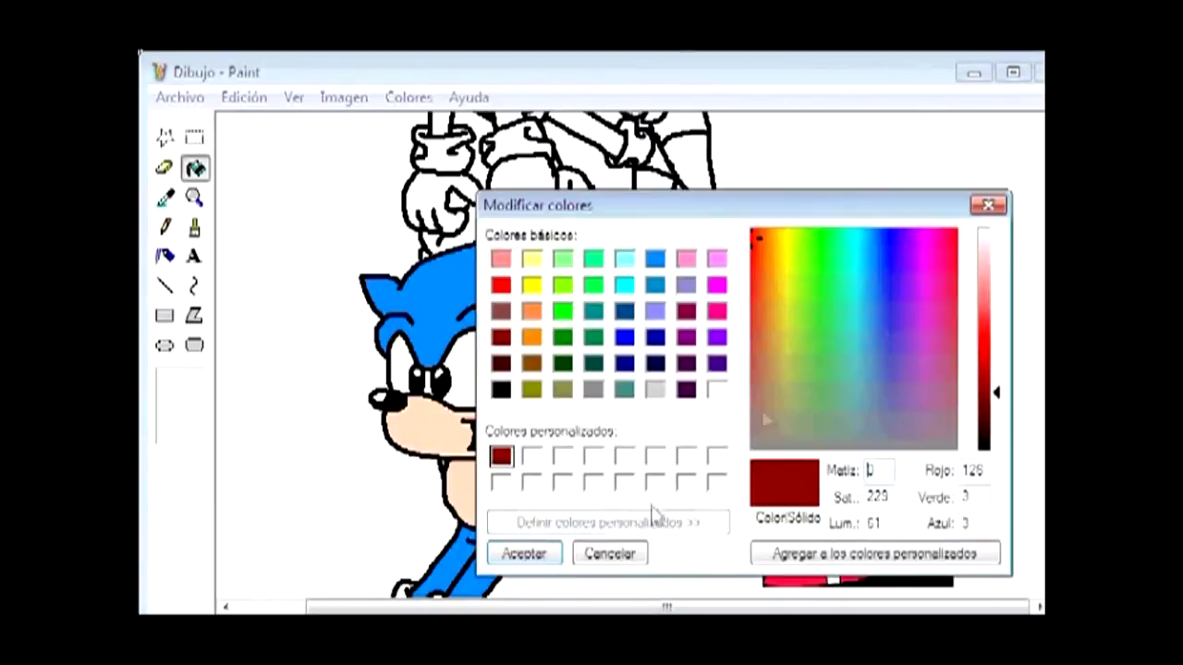
{"action": "left_click_drag", "start_coordinate": [996, 393], "coordinate": [996, 278]}
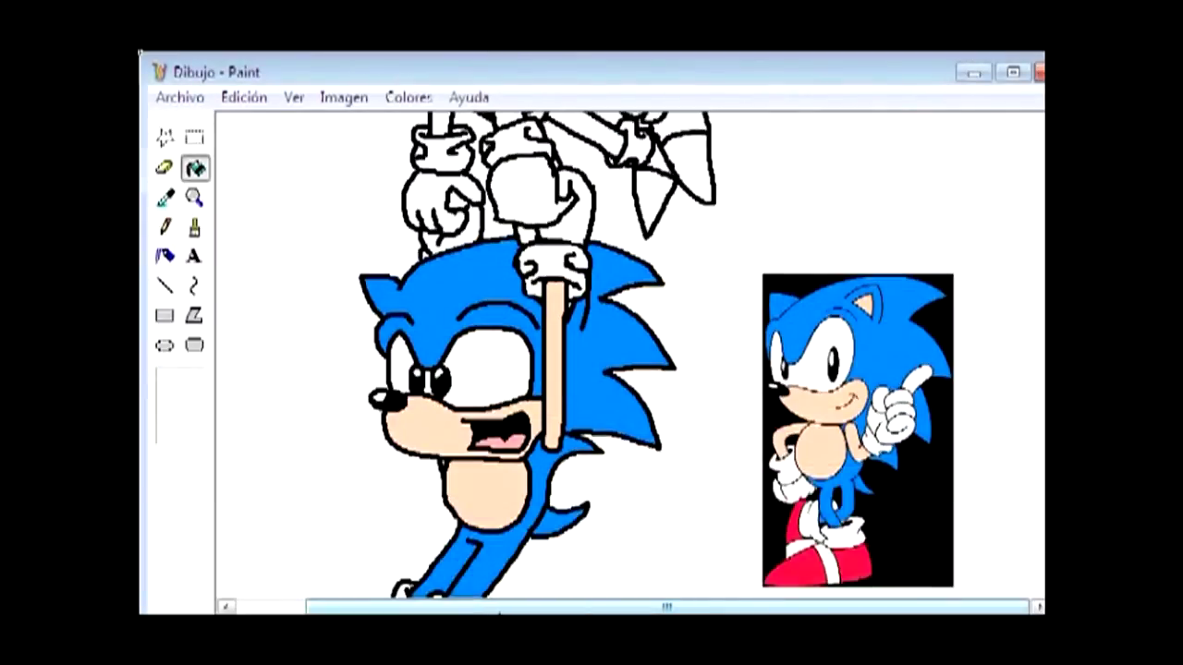
Step: Fill Sonic's shoes with red and their soles with dark red
{"action": "left_click", "coordinate": [453, 534]}
{"action": "left_click", "coordinate": [374, 490]}
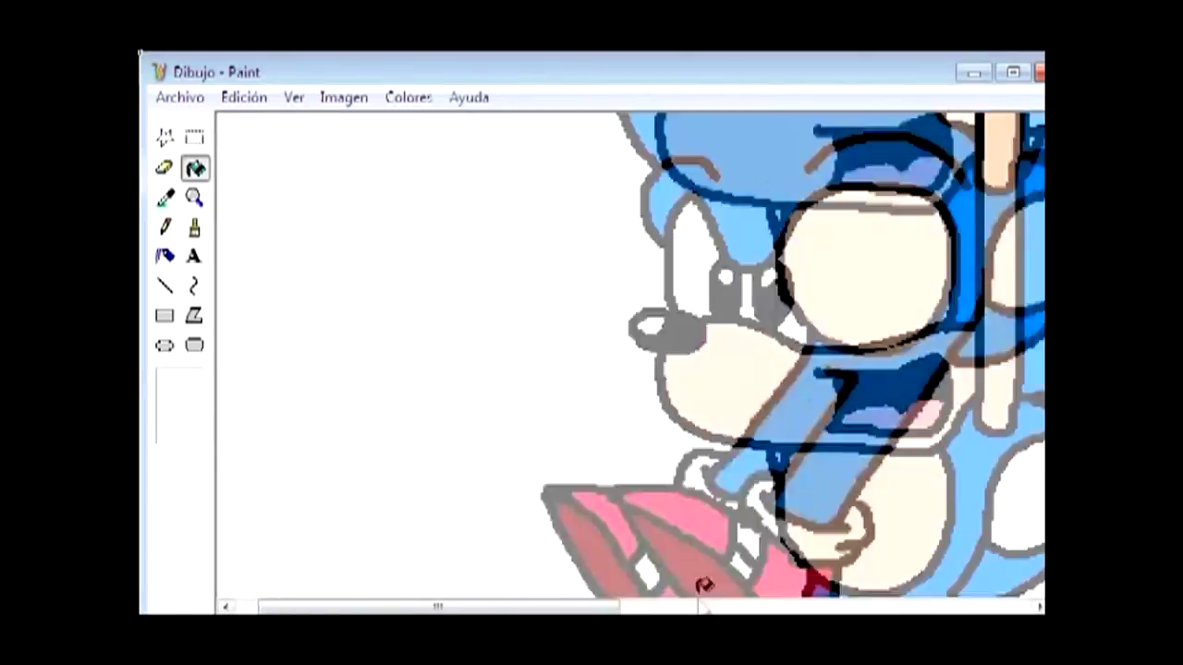
{"action": "left_click", "coordinate": [607, 522]}
Step: Recolour Sonic's tongue with a custom light pink of hue 215, saturation 233 and luminance 210
{"action": "left_click", "coordinate": [934, 233]}
{"action": "left_click", "coordinate": [984, 268]}
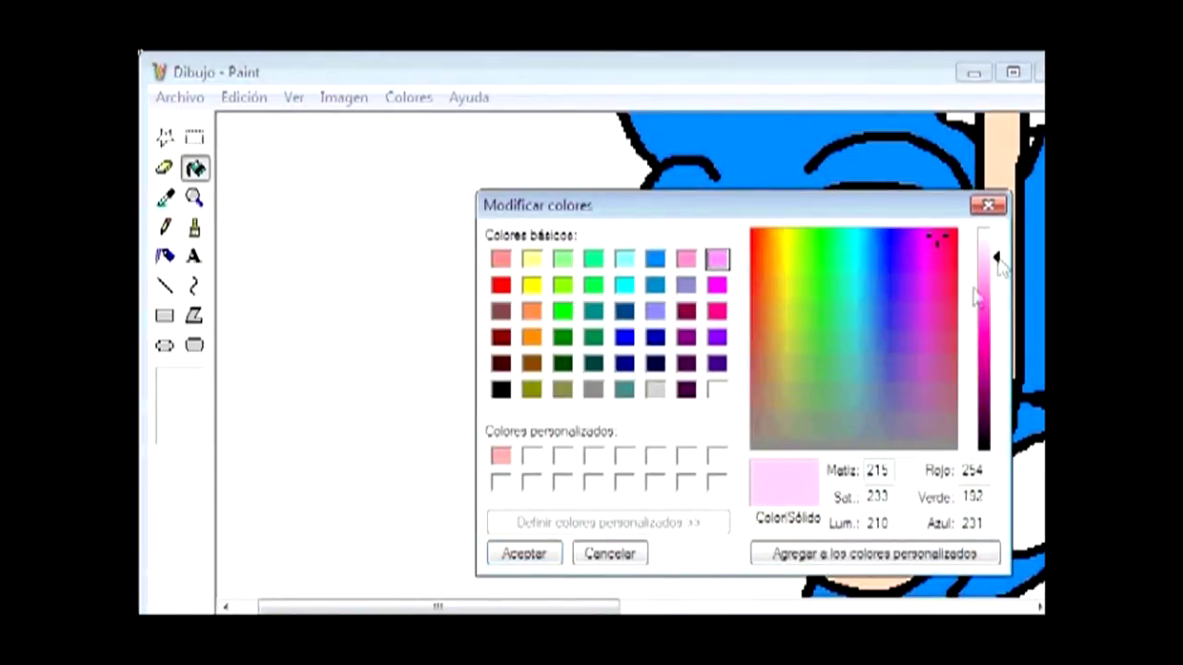
{"action": "left_click", "coordinate": [873, 554]}
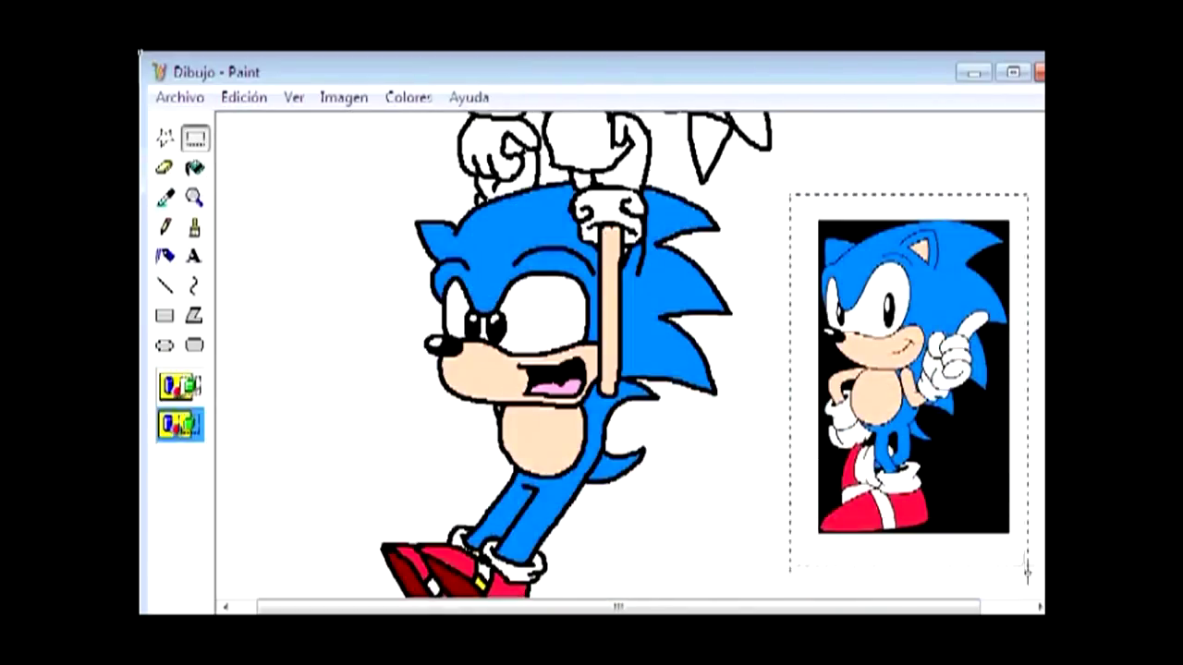
Step: Delete the Sonic reference picture and fill the white gap beside his raised glove with the sampled blue
{"action": "key", "text": "Delete"}
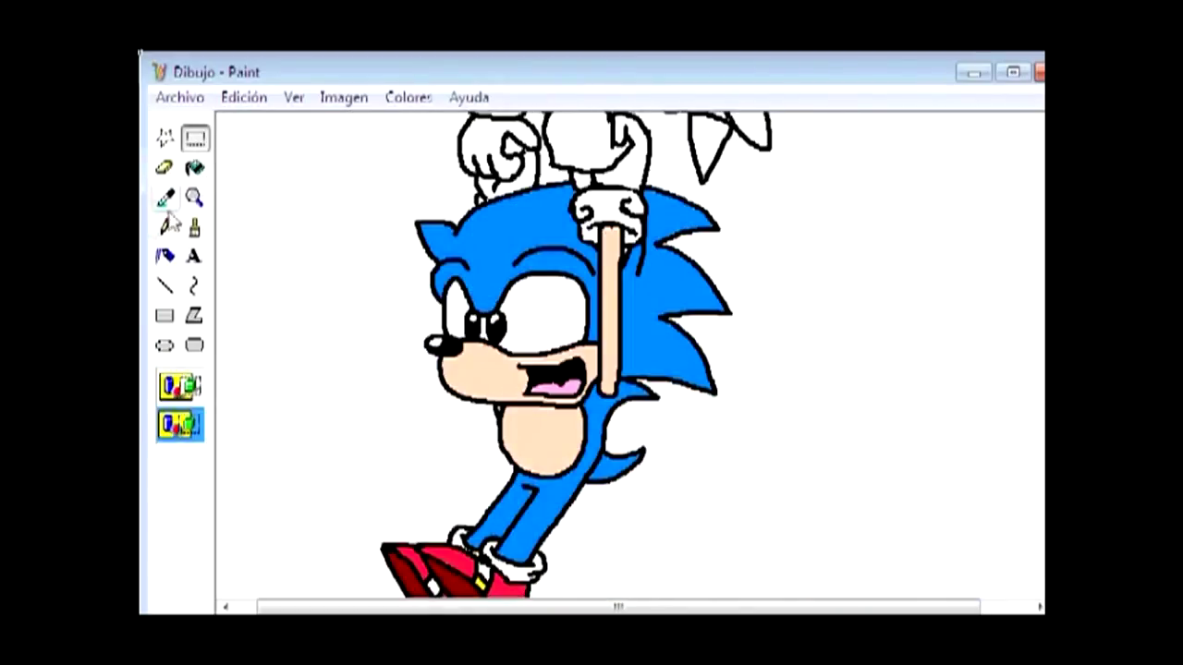
{"action": "left_click", "coordinate": [166, 197]}
{"action": "left_click", "coordinate": [628, 240]}
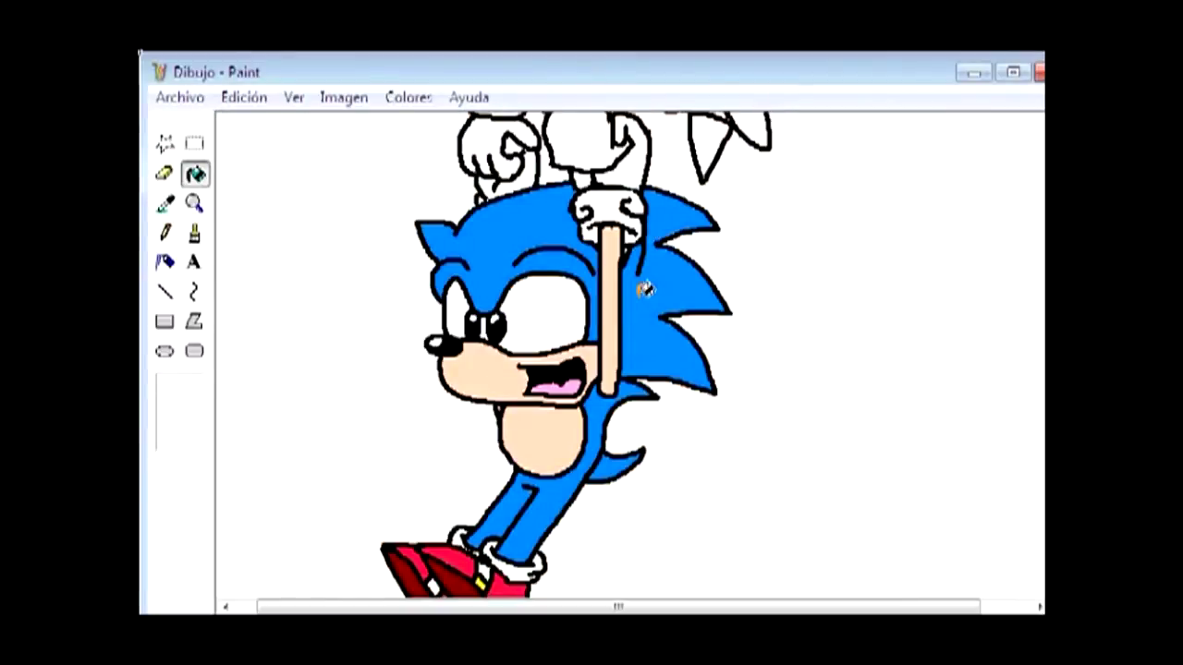
Step: Switch to Firefox and look through the "Classic tails" image results for a colour reference
{"action": "key", "text": "alt+Tab"}
{"action": "left_click", "coordinate": [161, 102]}
{"action": "left_click", "coordinate": [160, 103]}
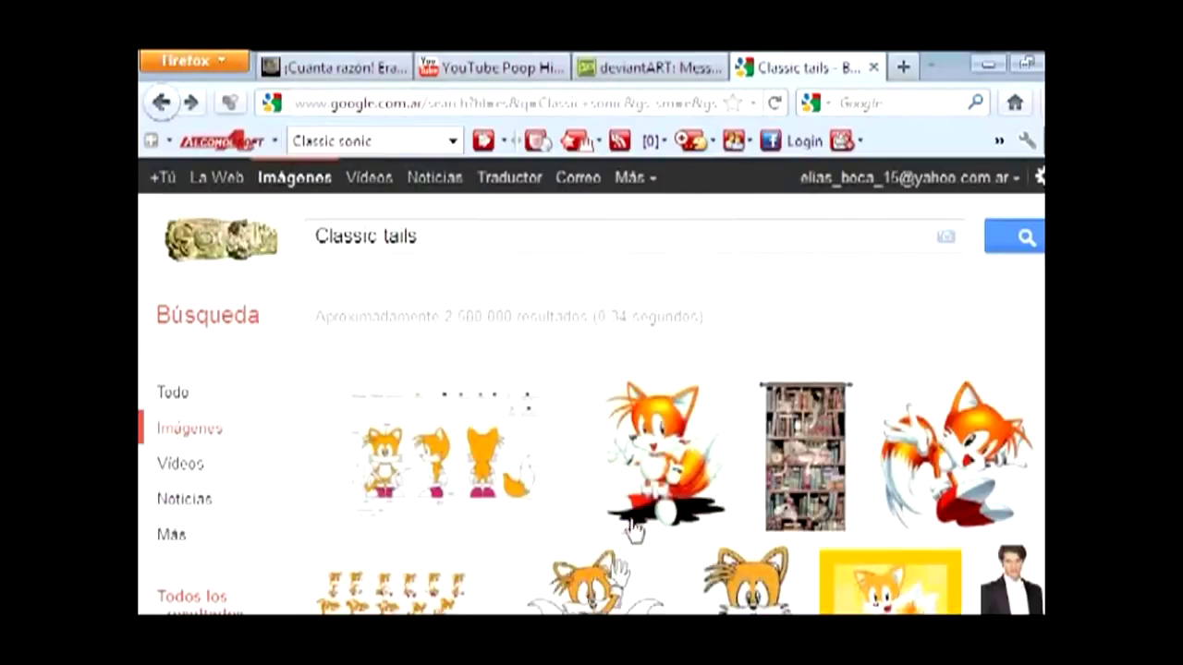
{"action": "scroll", "coordinate": [634, 529], "scroll_direction": "down", "scroll_amount": 15}
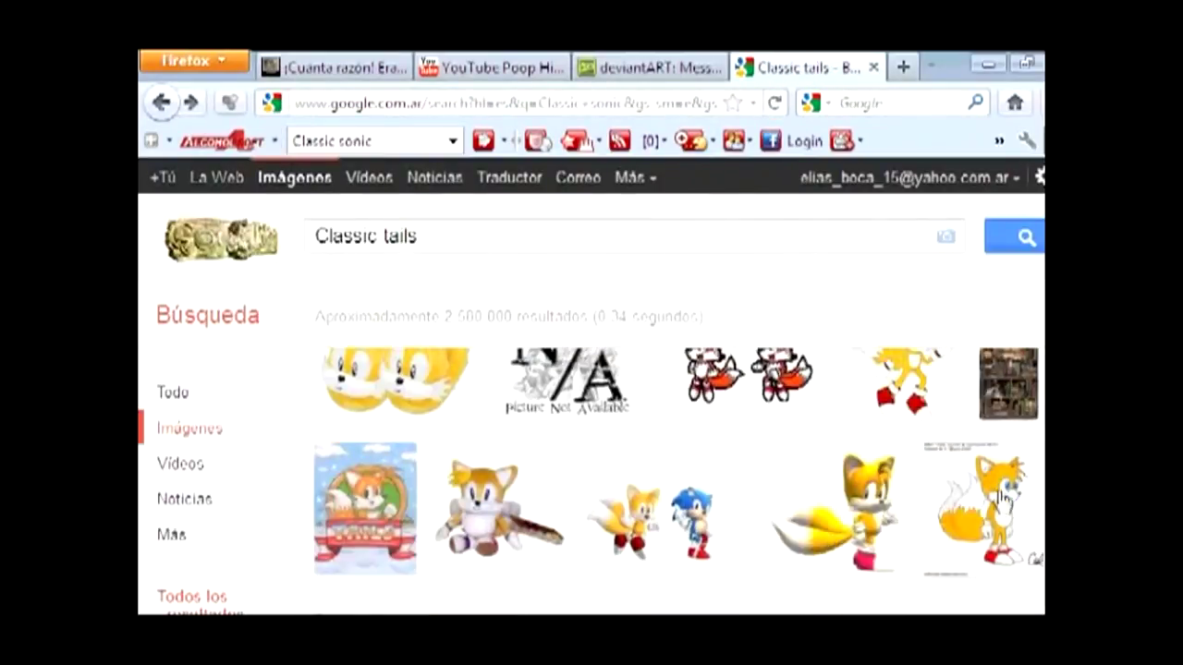
{"action": "scroll", "coordinate": [1002, 497], "scroll_direction": "down", "scroll_amount": 5}
Step: Open the Classic-TAILS (Japan Spec) colour sheet at full size and save the image
{"action": "left_click", "coordinate": [453, 449]}
{"action": "right_click", "coordinate": [503, 434]}
{"action": "left_click", "coordinate": [518, 534]}
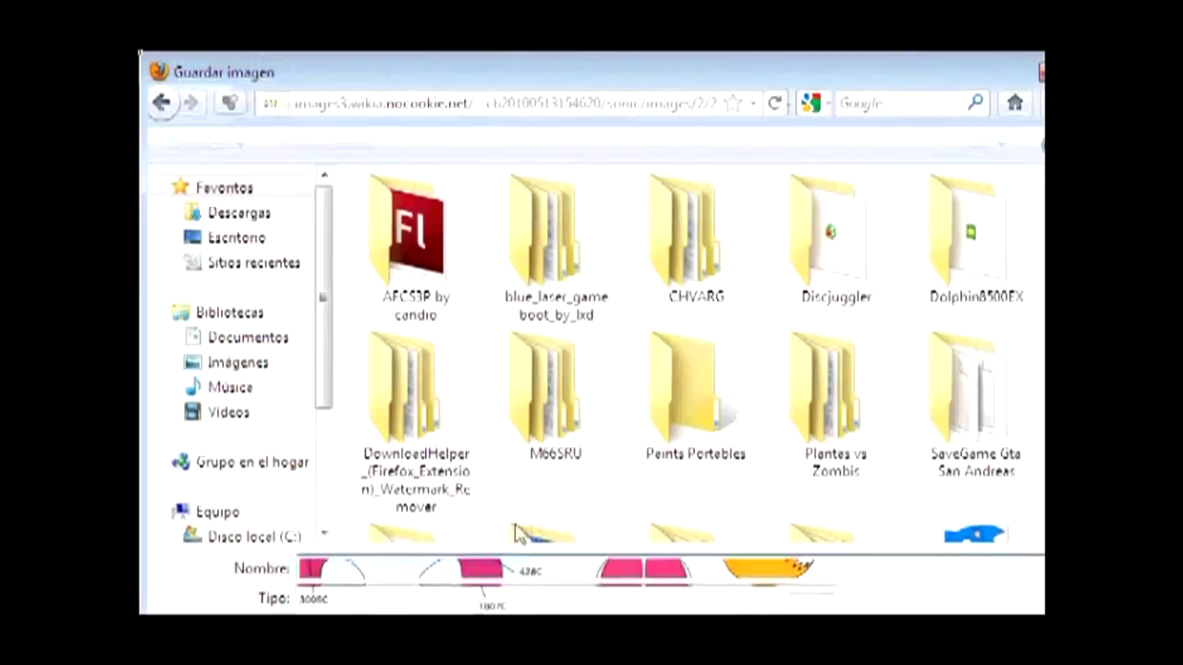
{"action": "key", "text": "Return"}
Step: Switch back to Paint and paste the saved Tails colour sheet from file beside the drawing
{"action": "key", "text": "alt+Tab"}
{"action": "scroll", "coordinate": [473, 442], "scroll_direction": "up", "scroll_amount": 5}
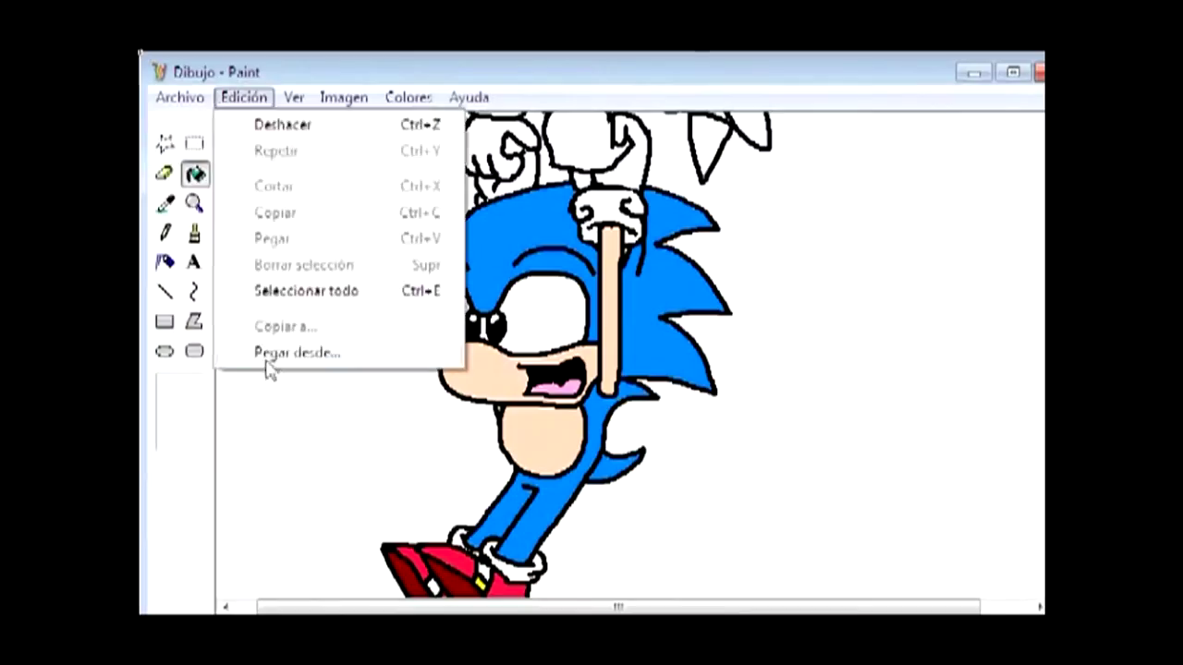
{"action": "left_click", "coordinate": [265, 363]}
{"action": "scroll", "coordinate": [530, 410], "scroll_direction": "down", "scroll_amount": 10}
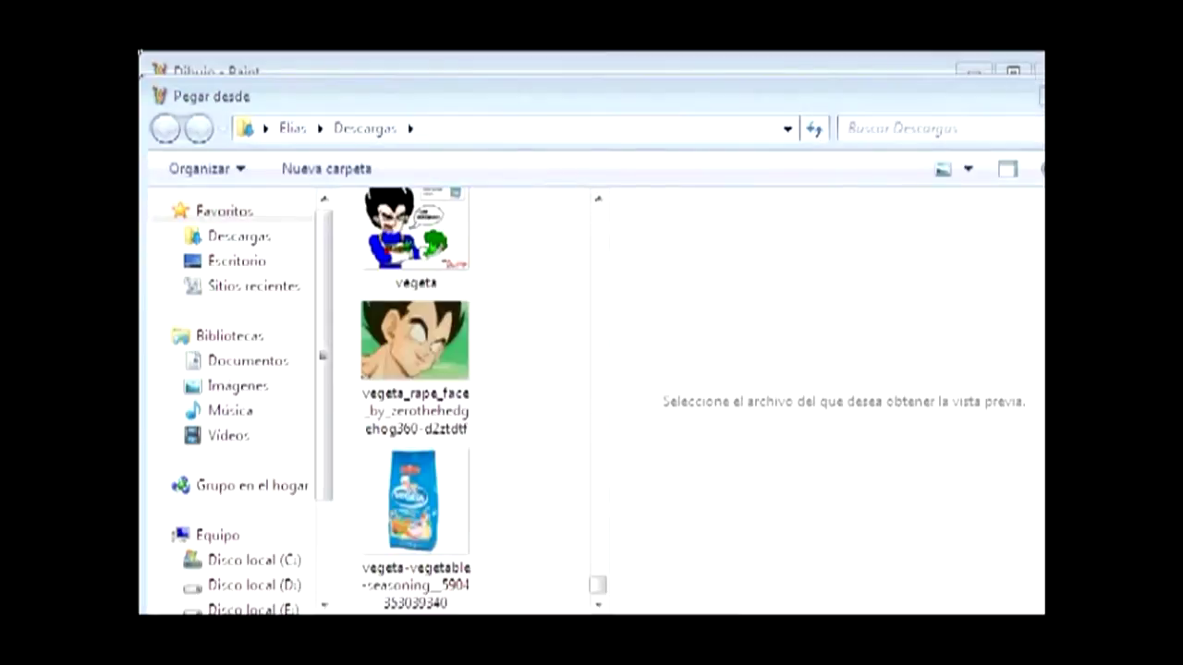
{"action": "scroll", "coordinate": [496, 478], "scroll_direction": "down", "scroll_amount": 10}
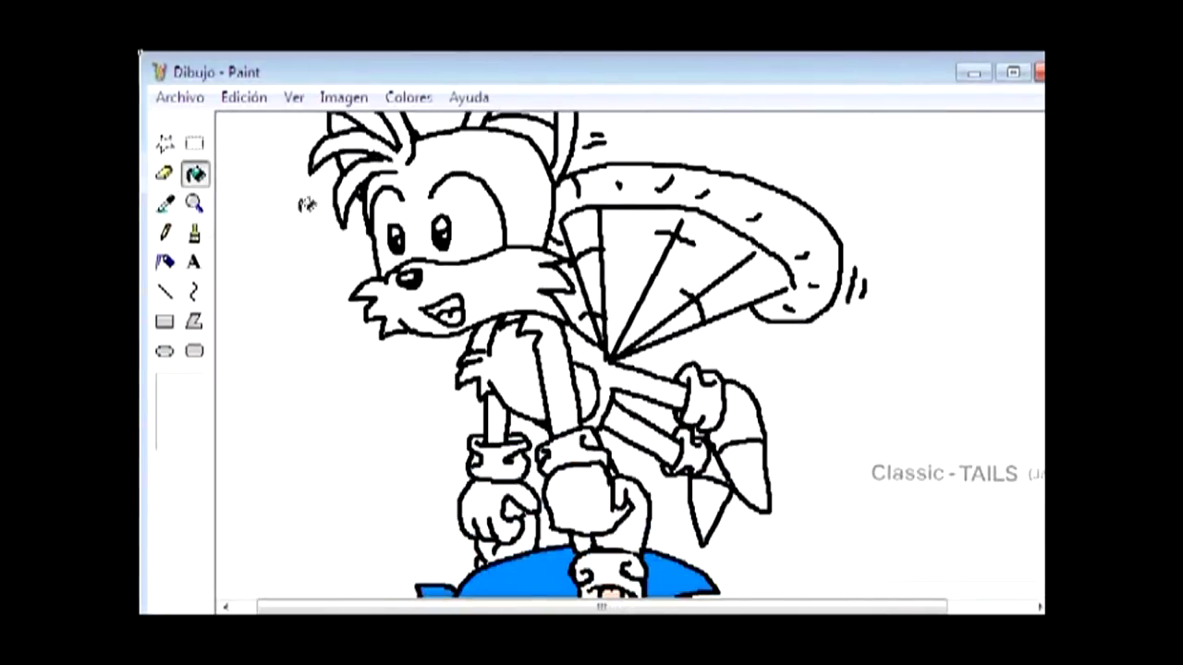
Step: Close the open inner edges of Tails' eyes with thin orange lines and fill his head orange
{"action": "left_click", "coordinate": [194, 203]}
{"action": "left_click", "coordinate": [462, 231]}
{"action": "left_click", "coordinate": [164, 292]}
{"action": "left_click_drag", "start_coordinate": [552, 277], "coordinate": [536, 370]}
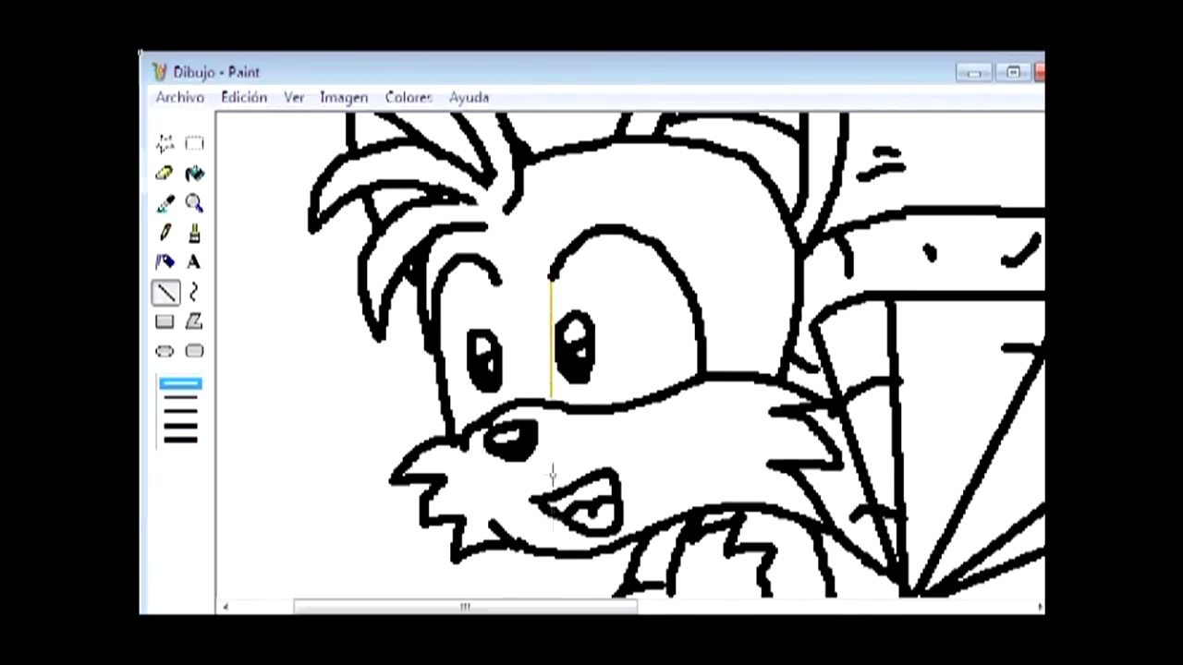
{"action": "left_click", "coordinate": [194, 173]}
{"action": "left_click", "coordinate": [533, 290]}
Step: Fill the rim of Tails' ear and the upper hair tuft with orange
{"action": "scroll", "coordinate": [533, 290], "scroll_direction": "up", "scroll_amount": 5}
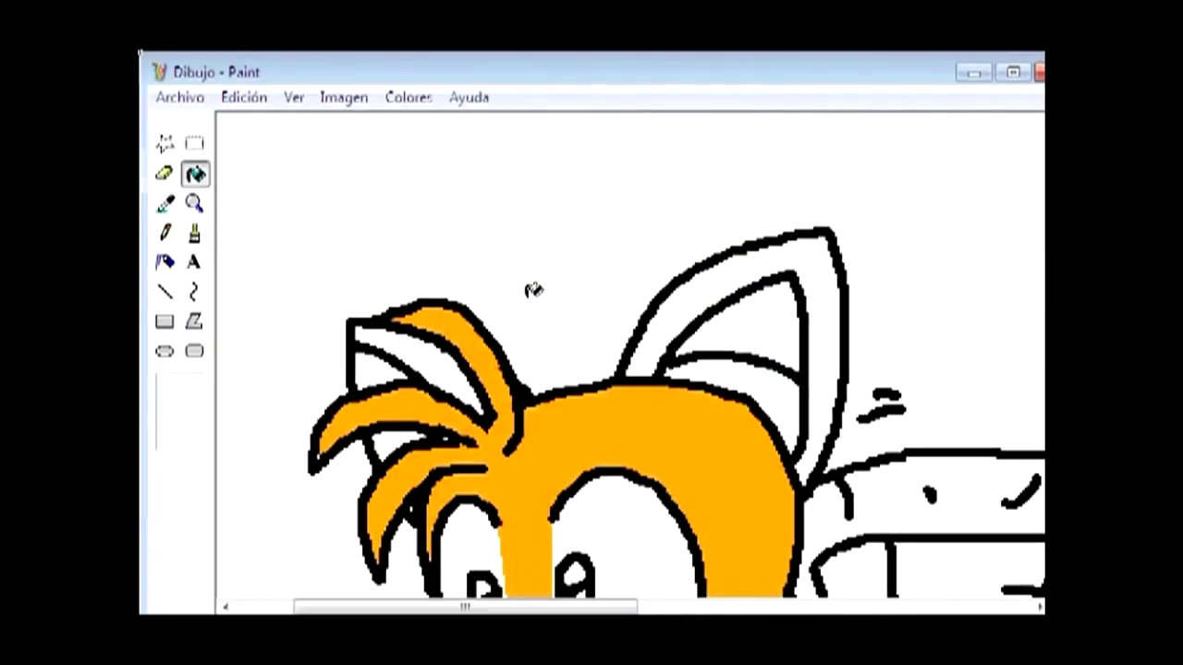
{"action": "left_click", "coordinate": [673, 345]}
{"action": "left_click", "coordinate": [416, 365]}
{"action": "scroll", "coordinate": [452, 369], "scroll_direction": "down", "scroll_amount": 3}
{"action": "left_click", "coordinate": [165, 233]}
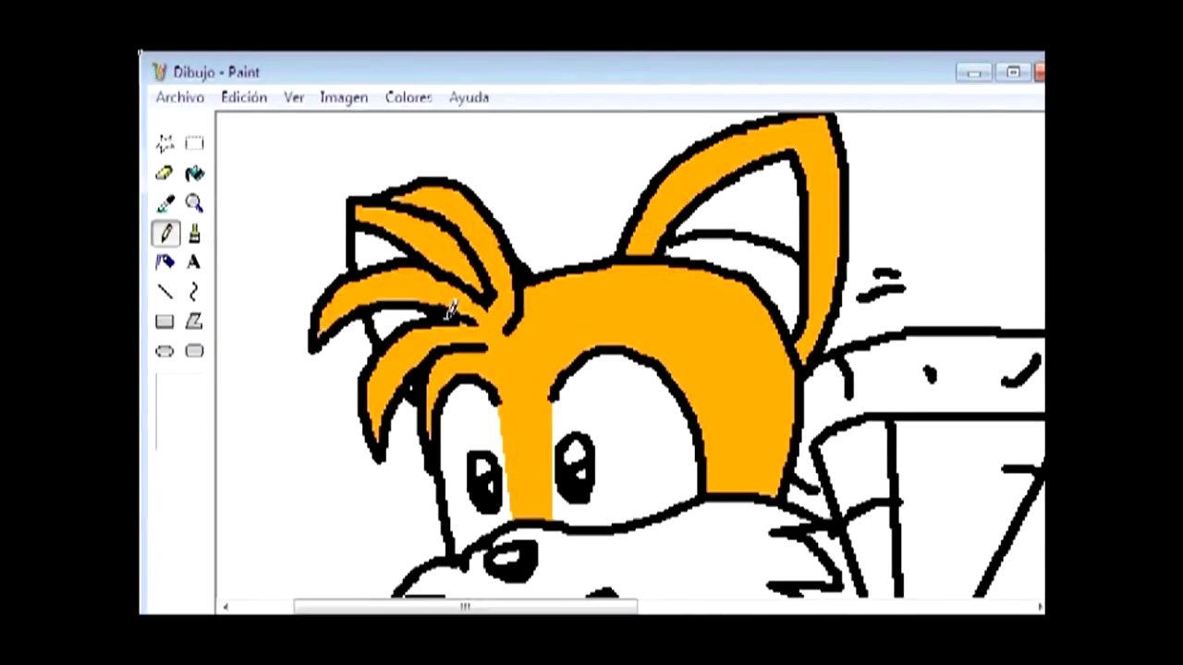
Step: Fill Tails' arms, body and legs with orange, leaving the chest fur white
{"action": "scroll", "coordinate": [496, 451], "scroll_direction": "down", "scroll_amount": 9}
{"action": "left_click", "coordinate": [195, 173]}
{"action": "left_click", "coordinate": [686, 476]}
{"action": "left_click", "coordinate": [658, 310]}
{"action": "left_click", "coordinate": [790, 388]}
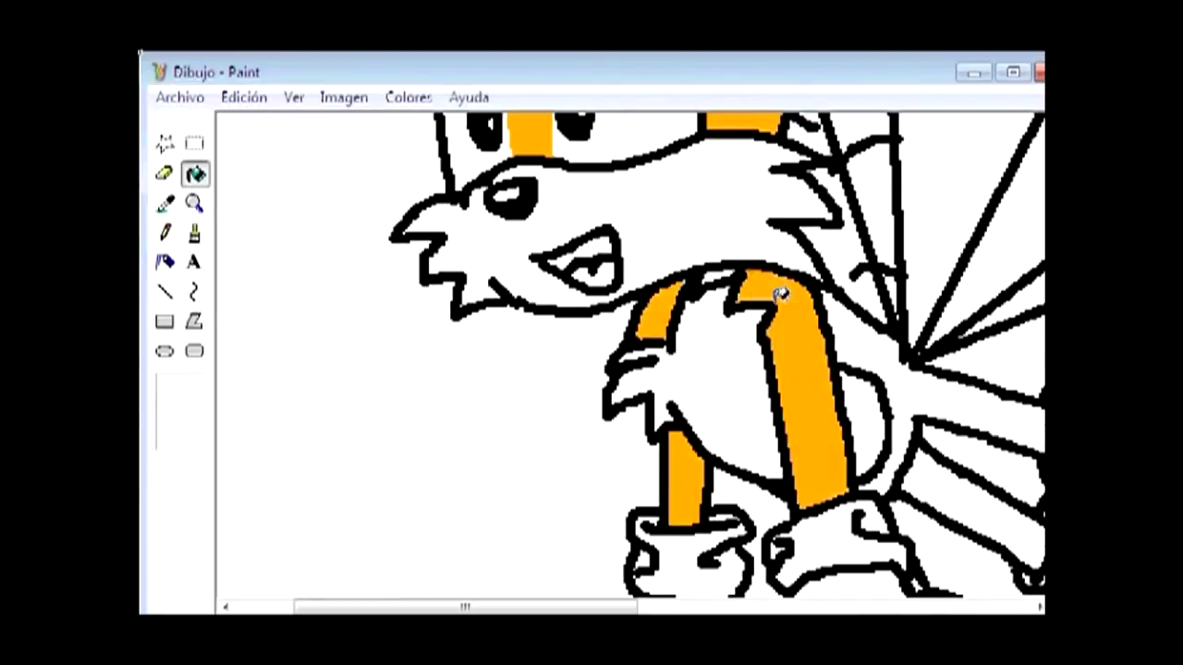
{"action": "left_click", "coordinate": [733, 266]}
{"action": "left_click", "coordinate": [961, 407]}
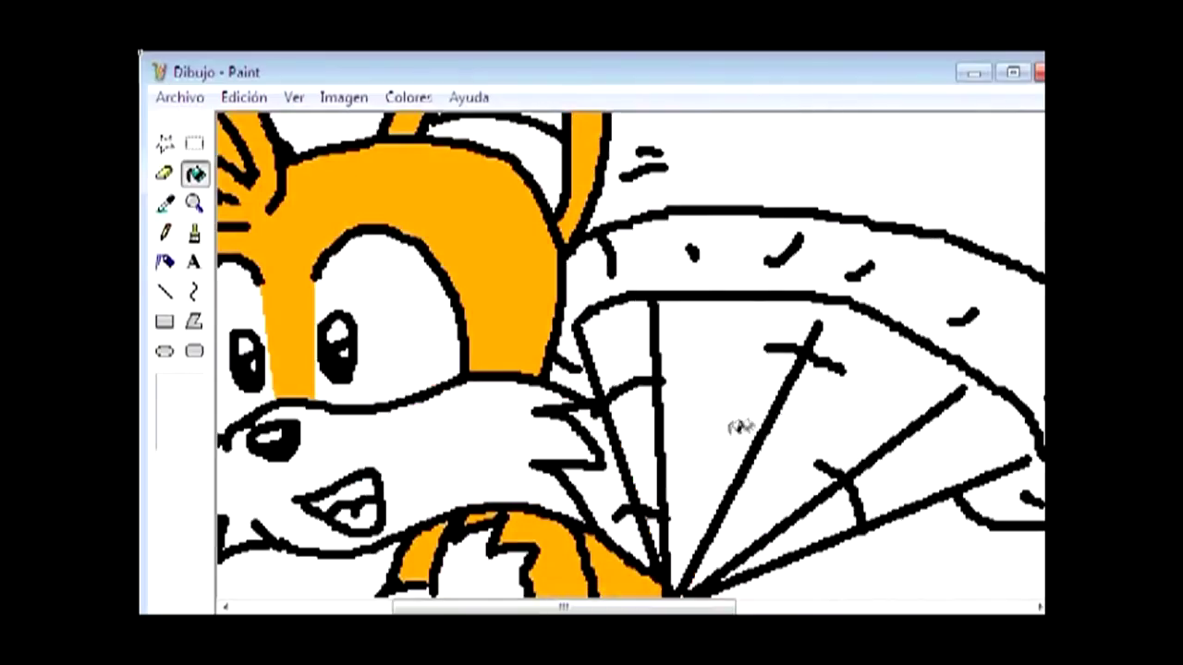
Step: Fill the curved tail band and every section of the spinning fan with orange
{"action": "left_click", "coordinate": [831, 263]}
{"action": "left_click", "coordinate": [731, 449]}
{"action": "left_click", "coordinate": [766, 480]}
{"action": "left_click", "coordinate": [614, 351]}
{"action": "left_click", "coordinate": [636, 444]}
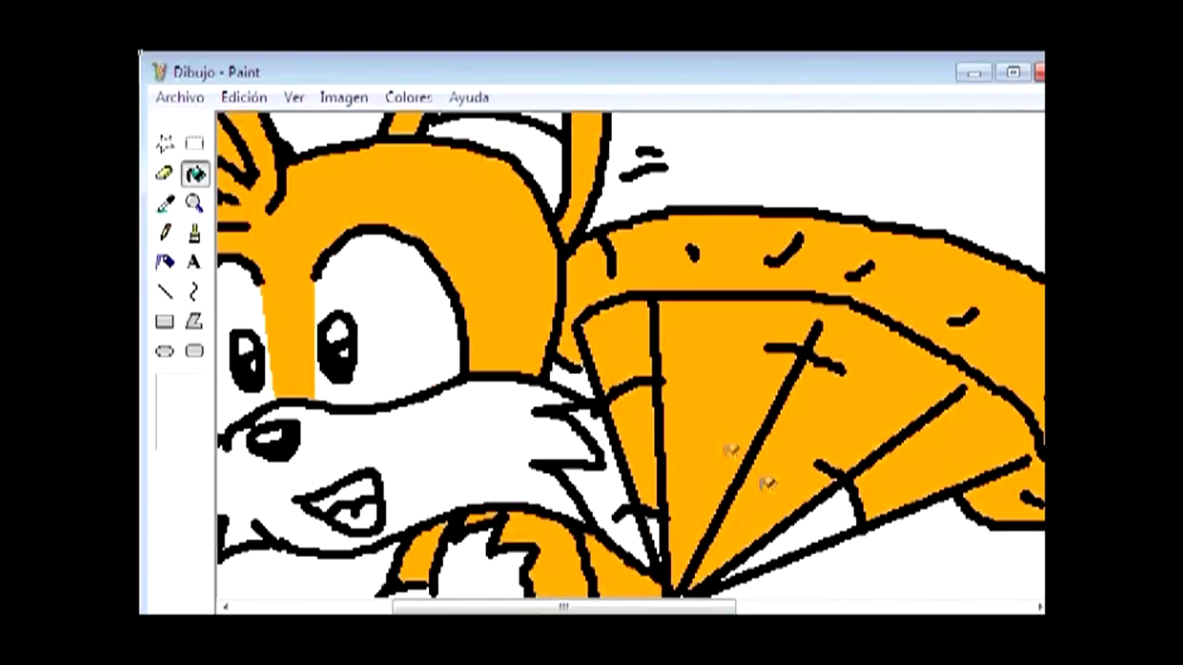
{"action": "left_click", "coordinate": [785, 540]}
{"action": "left_click", "coordinate": [660, 534]}
Step: Draw thin white dividing lines across the curved tail band and fill alternate sections white
{"action": "left_click", "coordinate": [165, 232]}
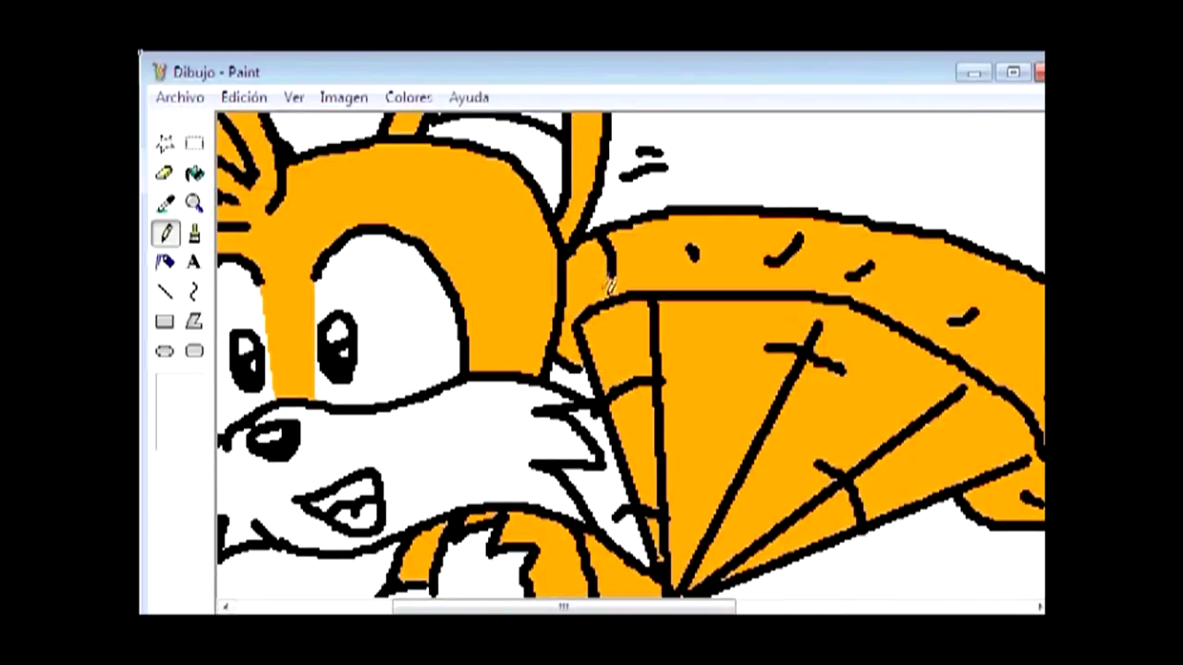
{"action": "scroll", "coordinate": [642, 279], "scroll_direction": "right", "scroll_amount": 3}
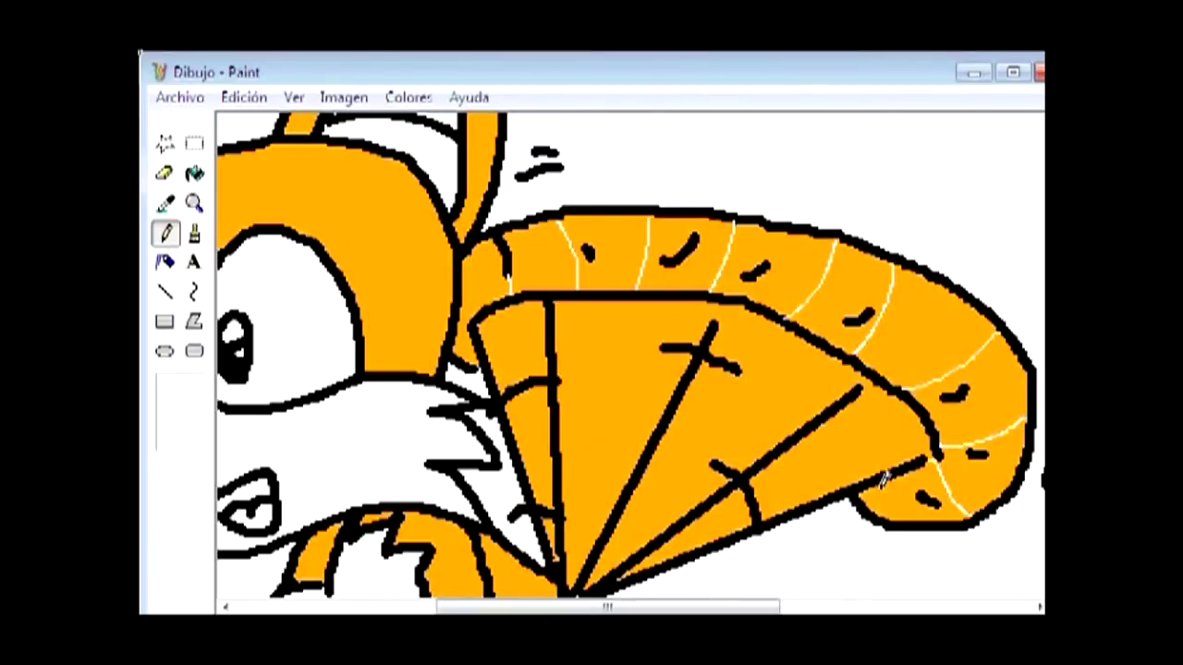
{"action": "left_click", "coordinate": [194, 173]}
{"action": "left_click", "coordinate": [887, 504]}
{"action": "left_click", "coordinate": [998, 388]}
{"action": "left_click", "coordinate": [859, 295]}
{"action": "left_click", "coordinate": [693, 268]}
Step: Undo the last band fill, repair the dividing line and fill the remaining alternate sections near the head white
{"action": "left_click", "coordinate": [244, 97]}
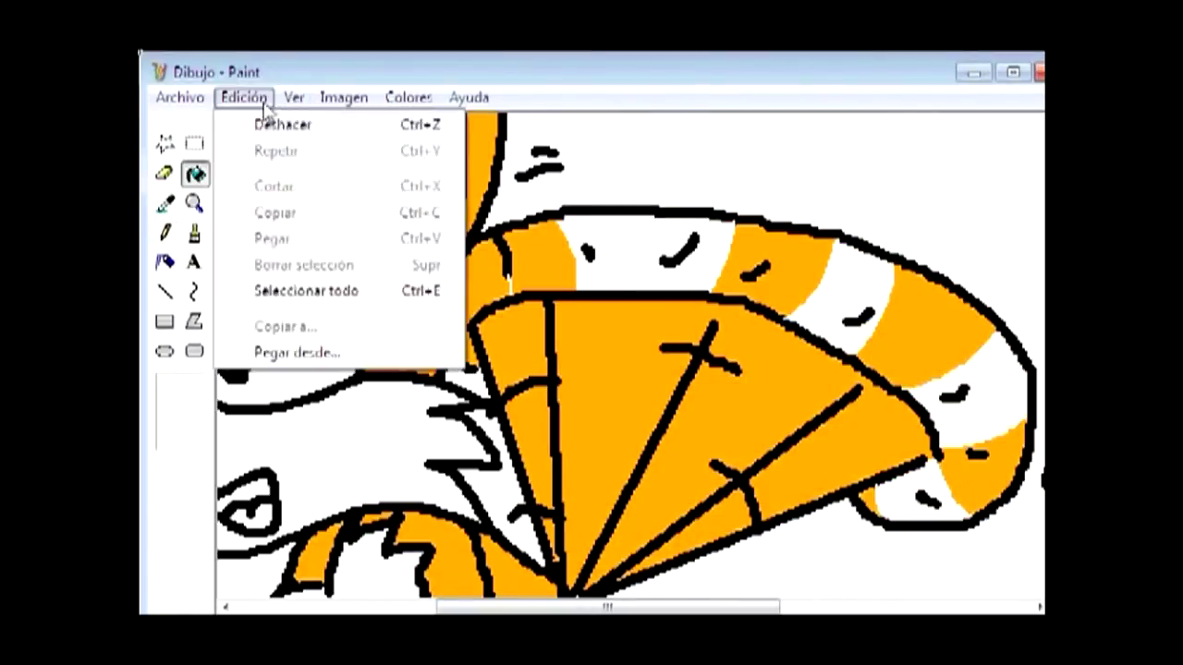
{"action": "left_click", "coordinate": [264, 121]}
{"action": "left_click", "coordinate": [166, 234]}
{"action": "left_click", "coordinate": [194, 173]}
{"action": "left_click", "coordinate": [536, 263]}
{"action": "left_click", "coordinate": [688, 263]}
{"action": "scroll", "coordinate": [566, 358], "scroll_direction": "down", "scroll_amount": 5}
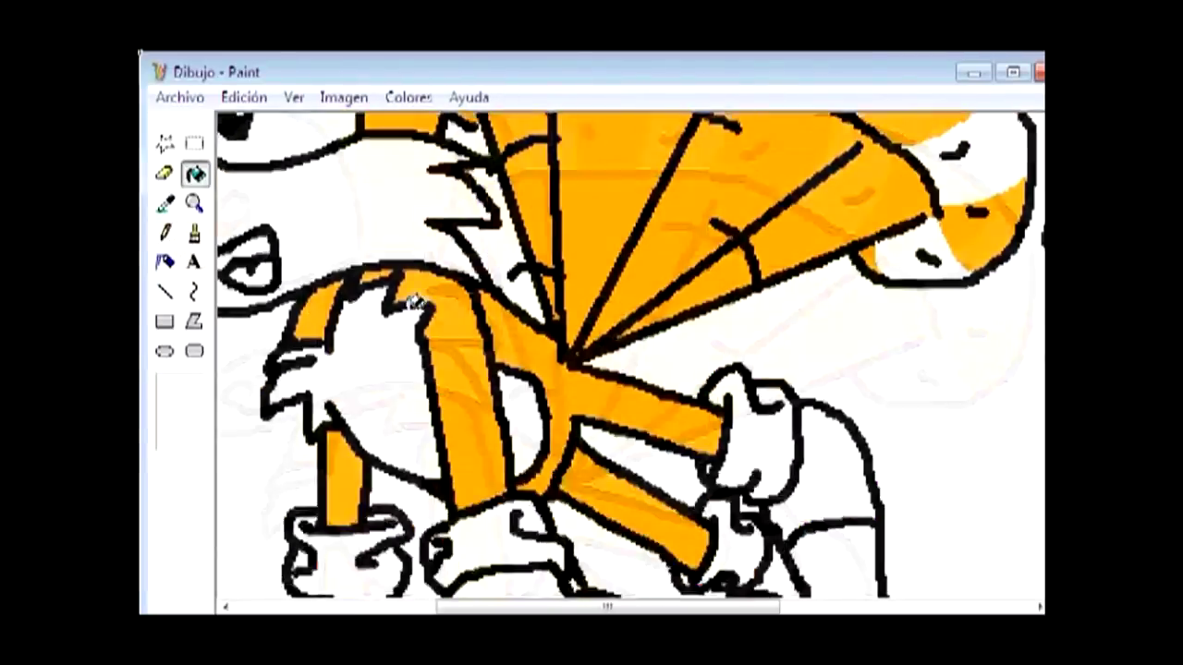
Step: Try filling a fan section white, undo it and close the gap between ray and band with a thin white line
{"action": "scroll", "coordinate": [517, 421], "scroll_direction": "up", "scroll_amount": 3}
{"action": "left_click", "coordinate": [653, 351]}
{"action": "left_click", "coordinate": [244, 97]}
{"action": "left_click", "coordinate": [268, 124]}
{"action": "left_click", "coordinate": [166, 234]}
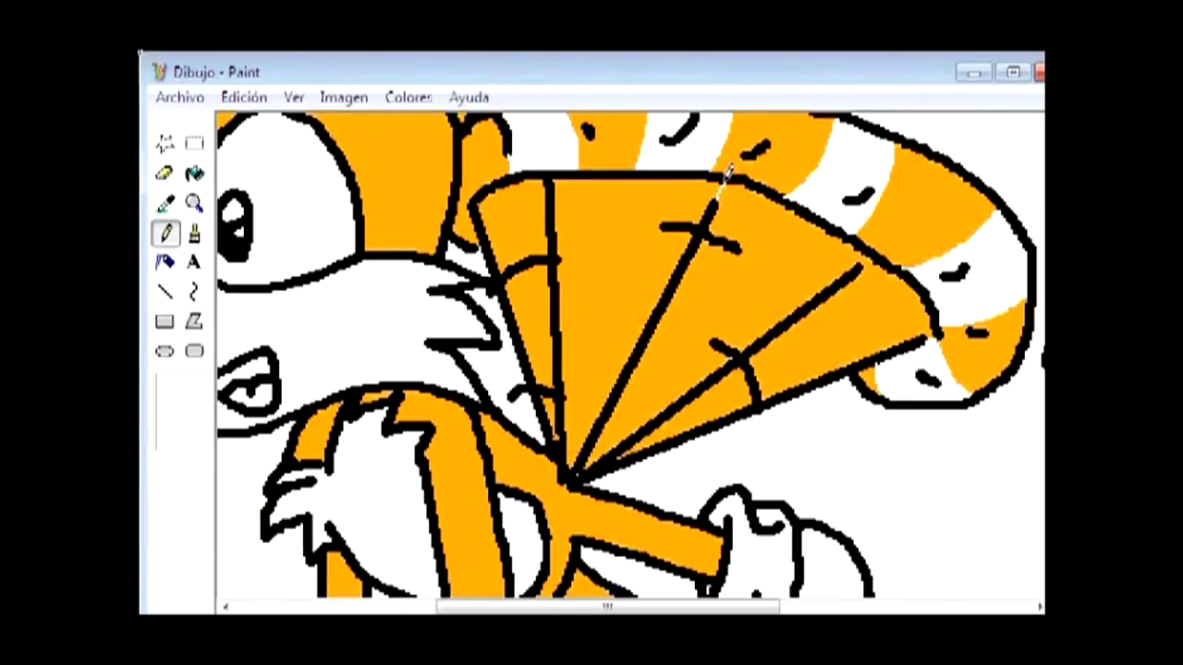
Step: Try filling alternate sections of the tail fan white and undo these fills
{"action": "left_click", "coordinate": [194, 173]}
{"action": "left_click", "coordinate": [637, 305]}
{"action": "left_click", "coordinate": [831, 333]}
{"action": "left_click", "coordinate": [688, 416]}
{"action": "scroll", "coordinate": [688, 416], "scroll_direction": "up", "scroll_amount": 3}
{"action": "scroll", "coordinate": [688, 416], "scroll_direction": "down", "scroll_amount": 3}
{"action": "key", "text": "ctrl+z"}
{"action": "key", "text": "ctrl+z"}
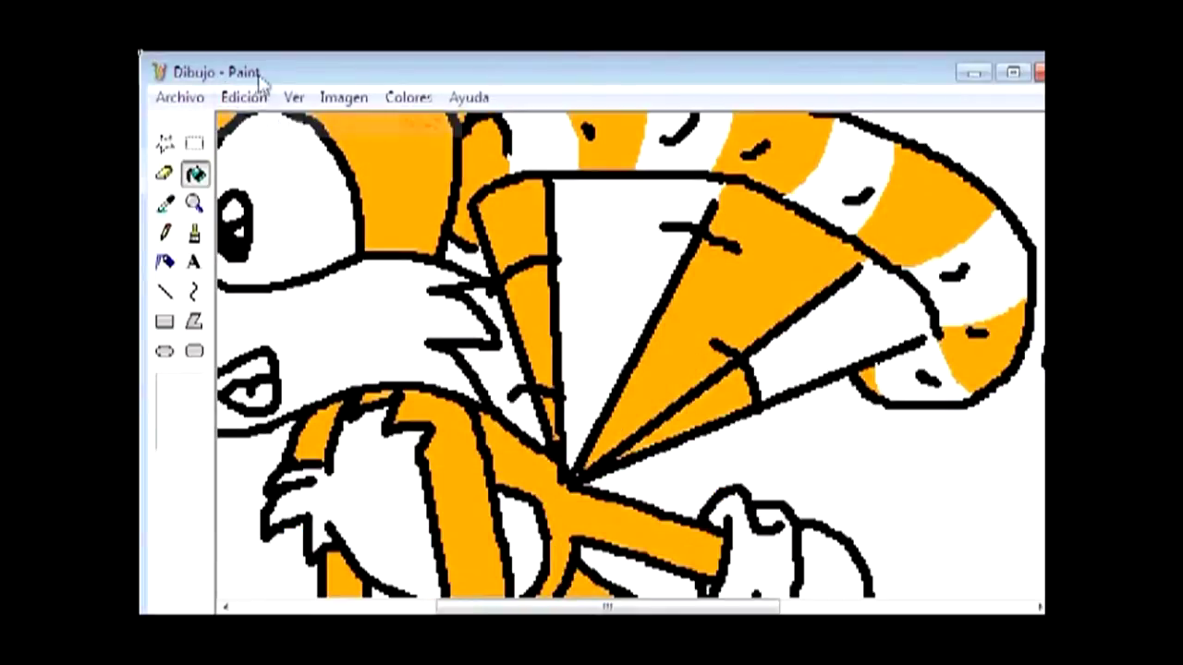
{"action": "left_click", "coordinate": [244, 97]}
{"action": "left_click", "coordinate": [268, 124]}
Step: Try filling the fan's middle section and its narrow section near the head white, and undo both fills
{"action": "left_click", "coordinate": [730, 305]}
{"action": "left_click", "coordinate": [531, 333]}
{"action": "left_click", "coordinate": [244, 97]}
{"action": "left_click", "coordinate": [268, 124]}
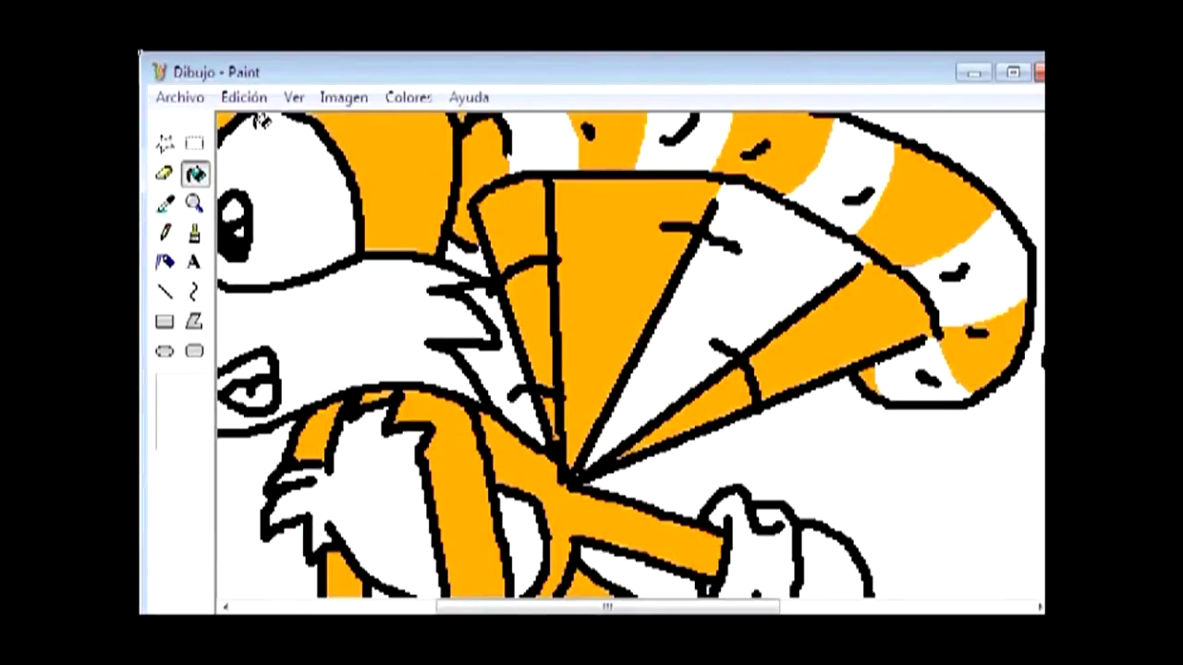
{"action": "left_click", "coordinate": [244, 97]}
{"action": "left_click", "coordinate": [266, 124]}
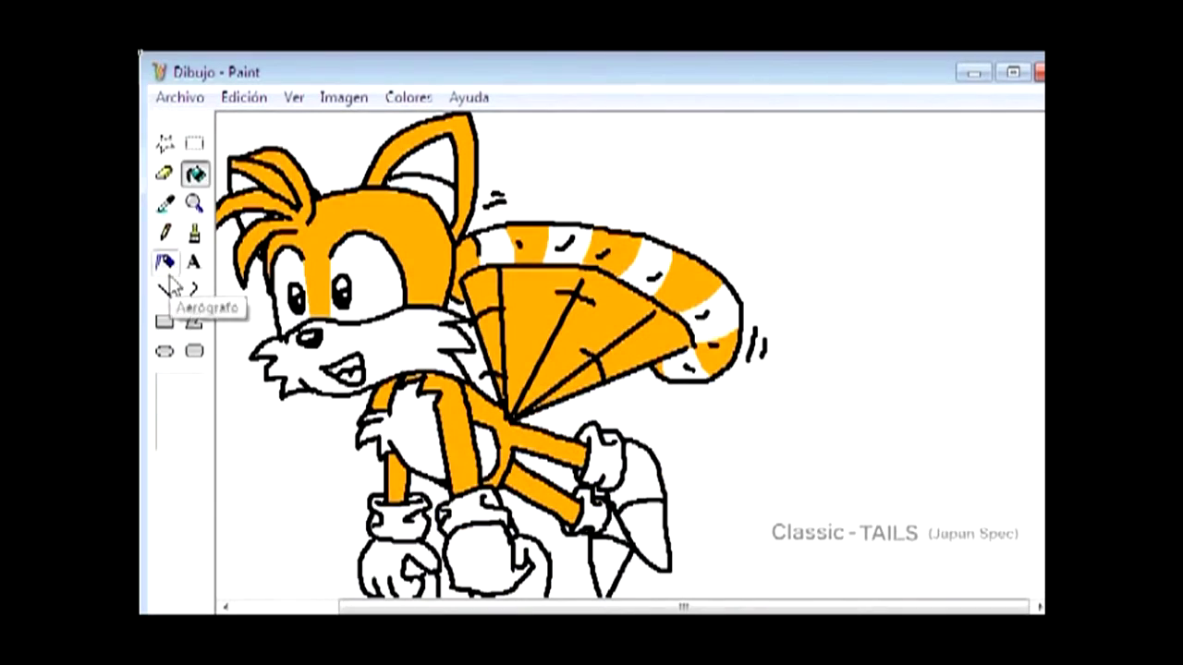
Step: Shade Tails' gloves grey below the cuffs and fill the upper shoes crimson pink with blue edges at the socks
{"action": "left_click", "coordinate": [194, 233]}
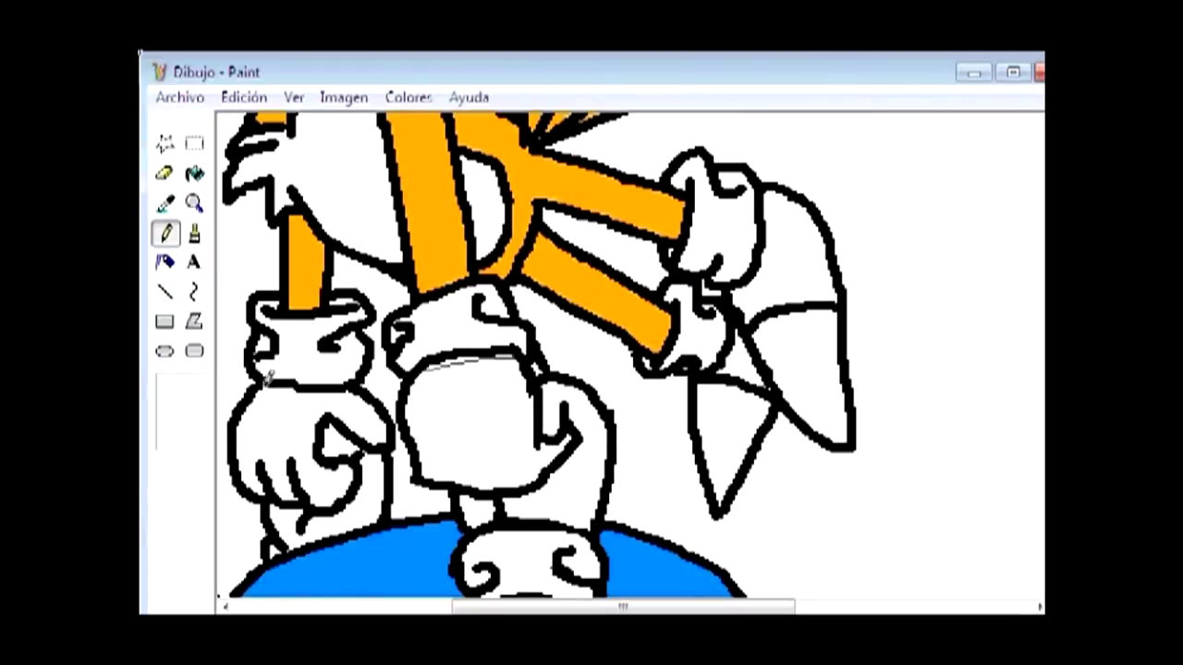
{"action": "left_click", "coordinate": [194, 173]}
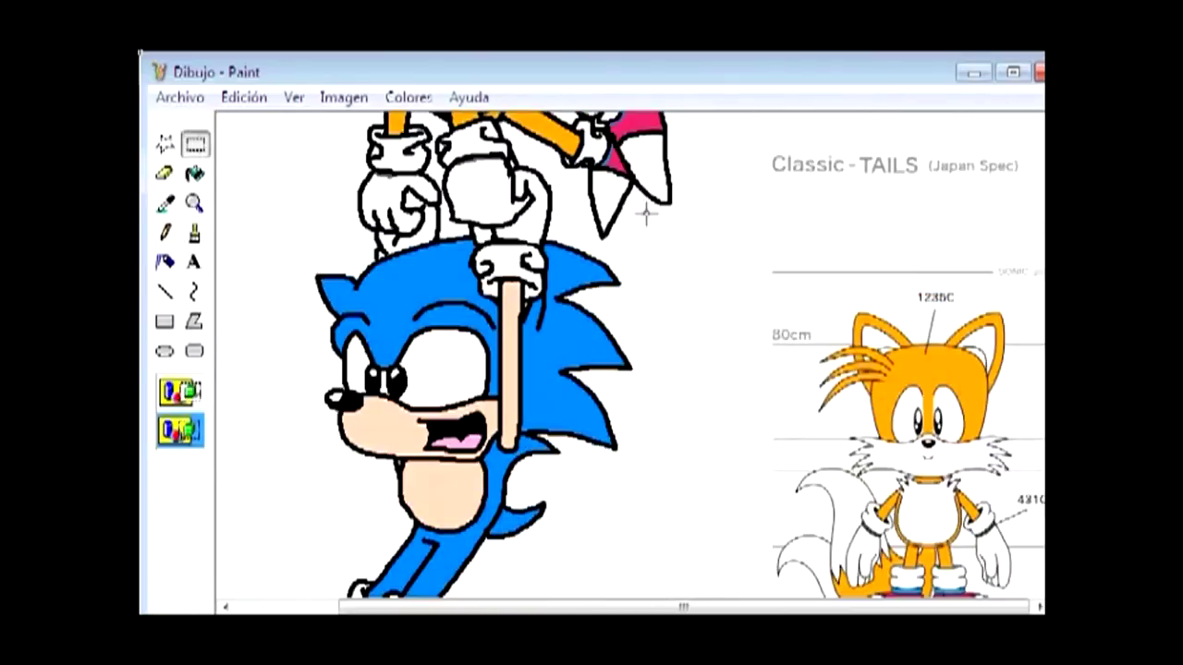
Step: Clear the pasted Tails colour sheet from the canvas beside the drawing
{"action": "right_click", "coordinate": [1038, 448]}
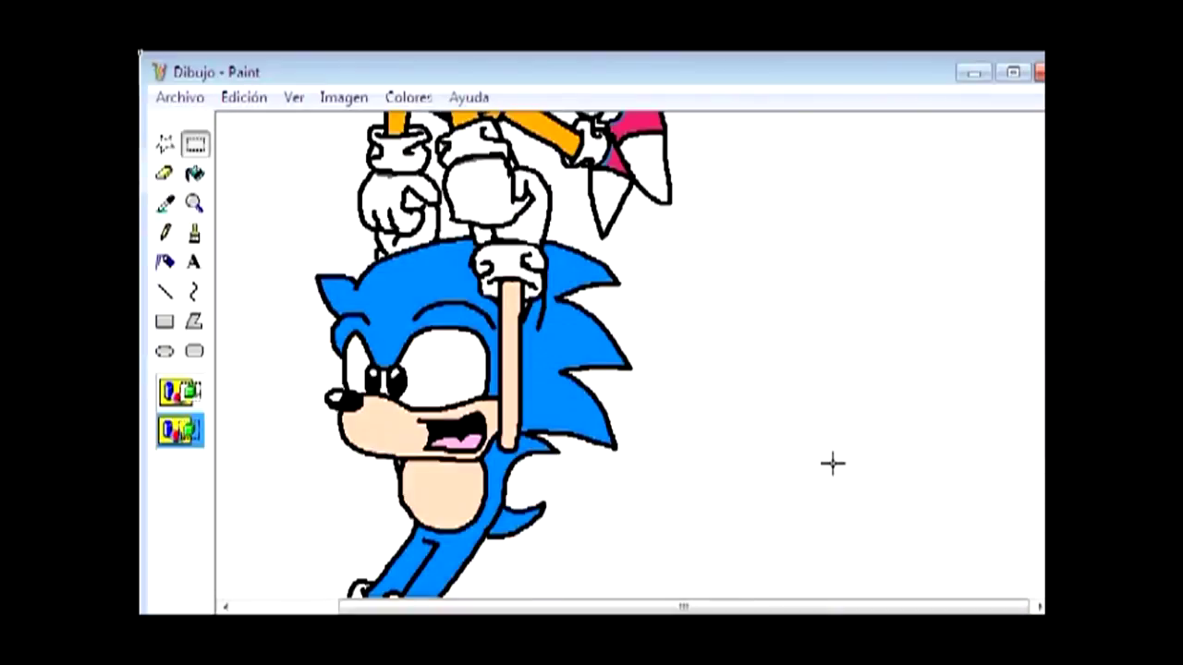
{"action": "right_click", "coordinate": [1008, 440]}
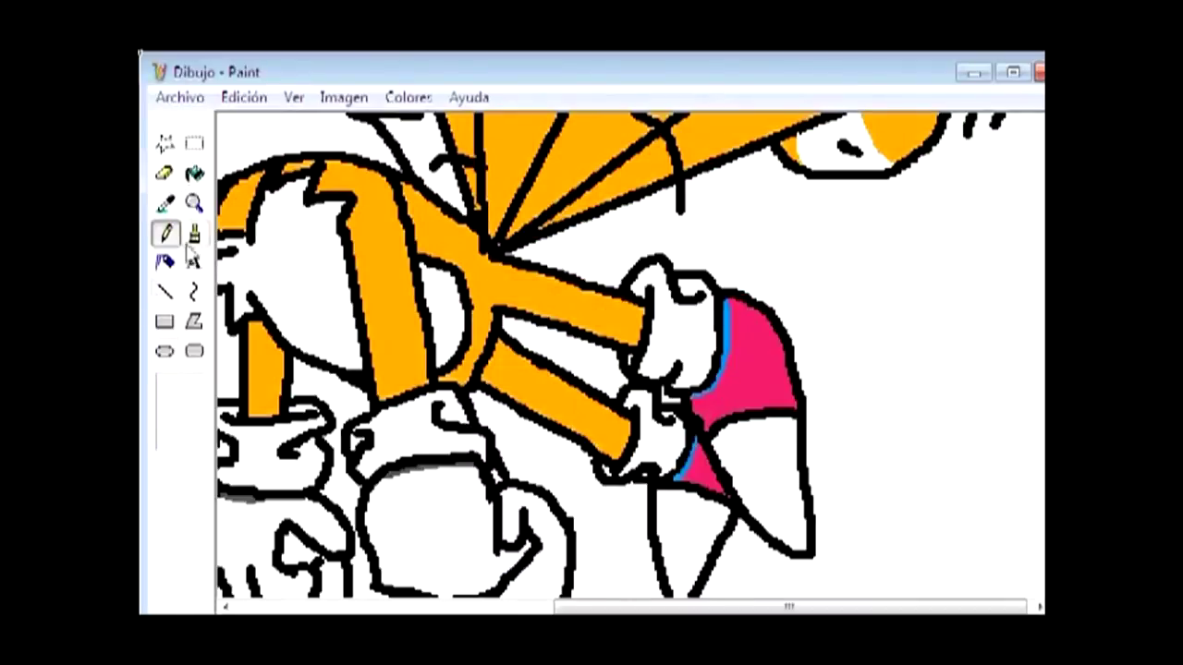
{"action": "left_click", "coordinate": [194, 235]}
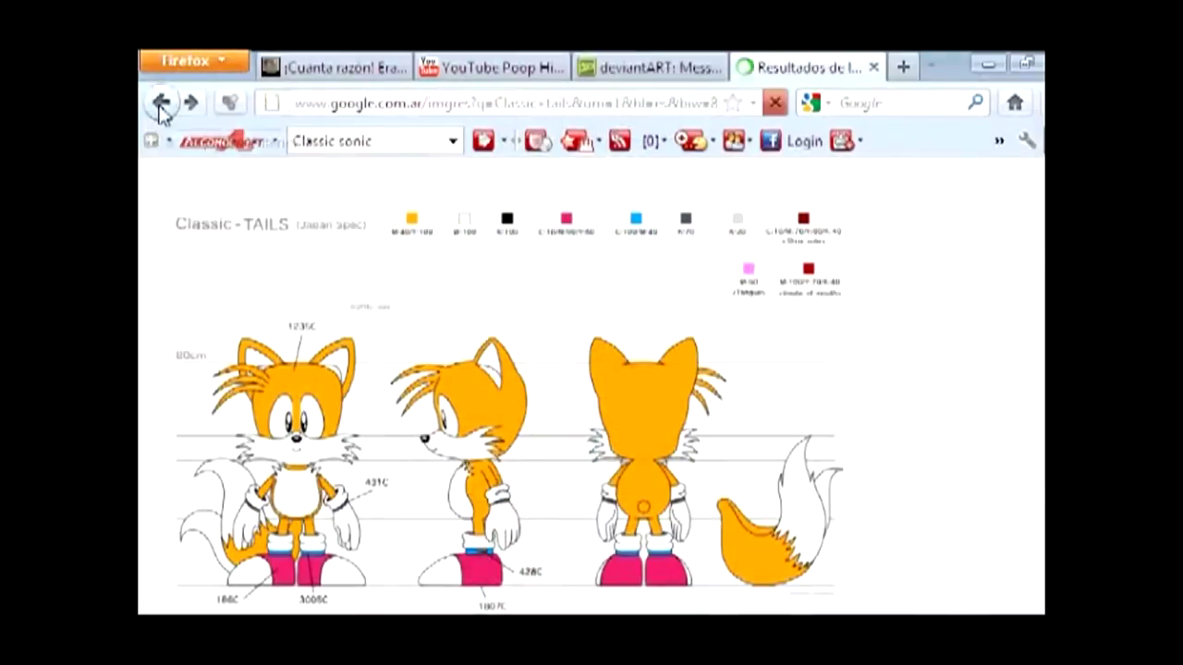
Step: Search Google Images for "emerald hill zone" and look through the results for a background picture
{"action": "left_click", "coordinate": [161, 102]}
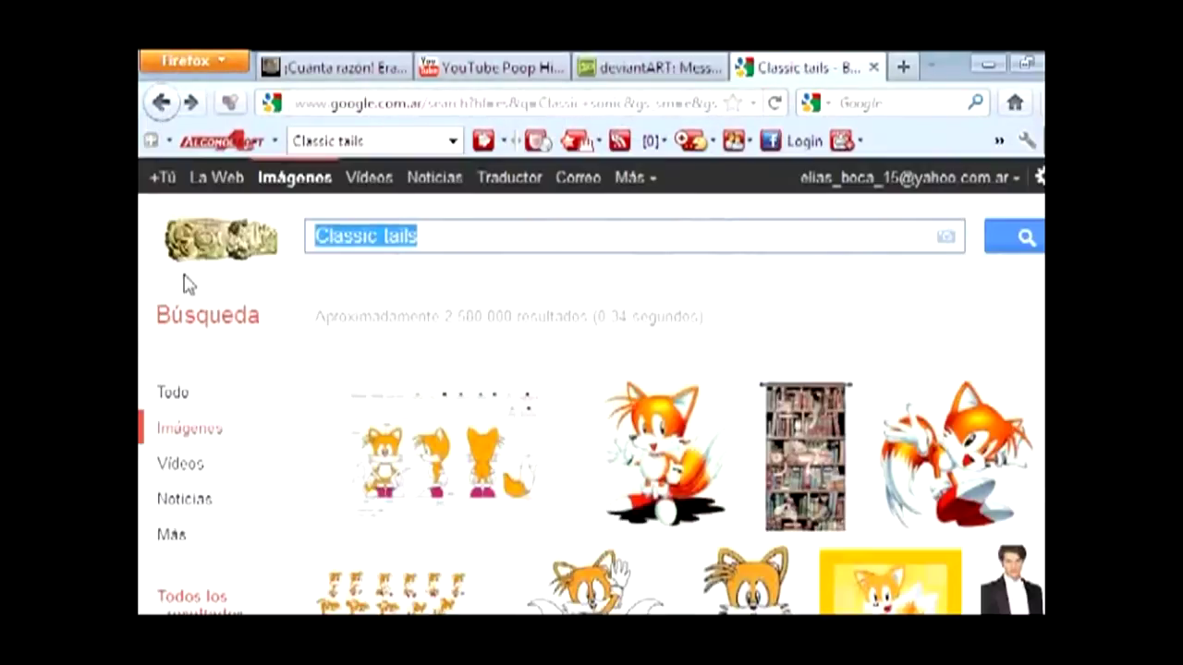
{"action": "type", "text": "esmerald hill zone"}
{"action": "key", "text": "Return"}
{"action": "left_click", "coordinate": [488, 391]}
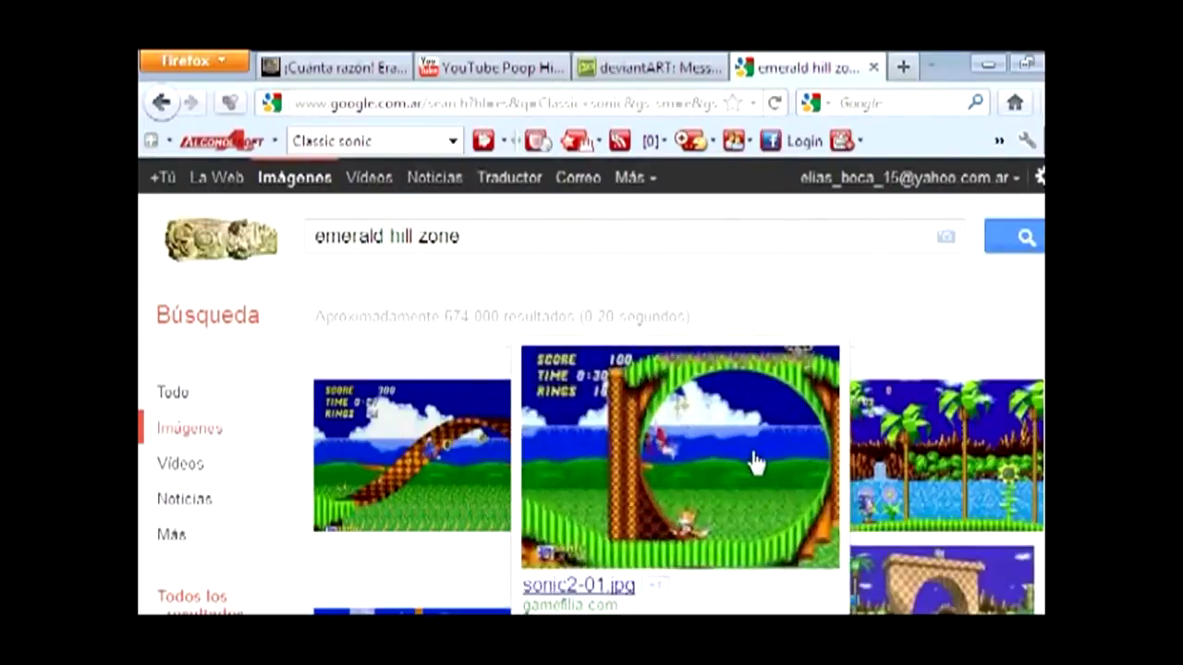
{"action": "scroll", "coordinate": [753, 462], "scroll_direction": "down", "scroll_amount": 15}
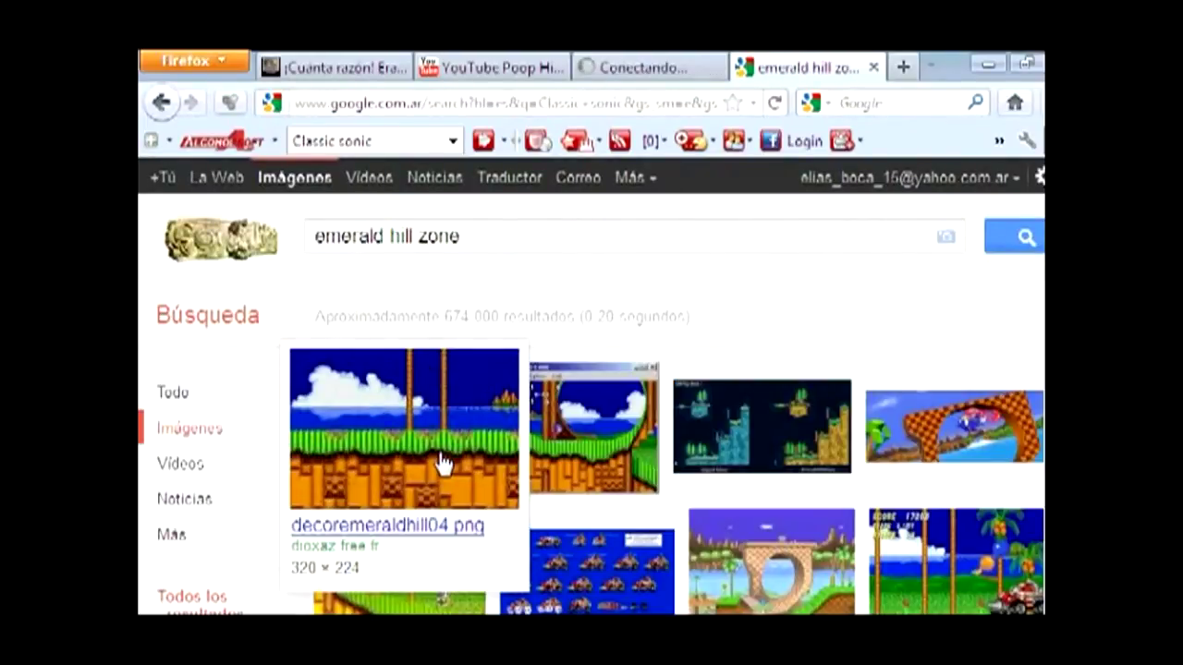
{"action": "left_click", "coordinate": [441, 462]}
{"action": "key", "text": "BackSpace"}
Step: Search the images for "sky", open blue_sky_1920.jpg at full size and save it to the computer
{"action": "triple_click", "coordinate": [451, 242]}
{"action": "type", "text": "sky"}
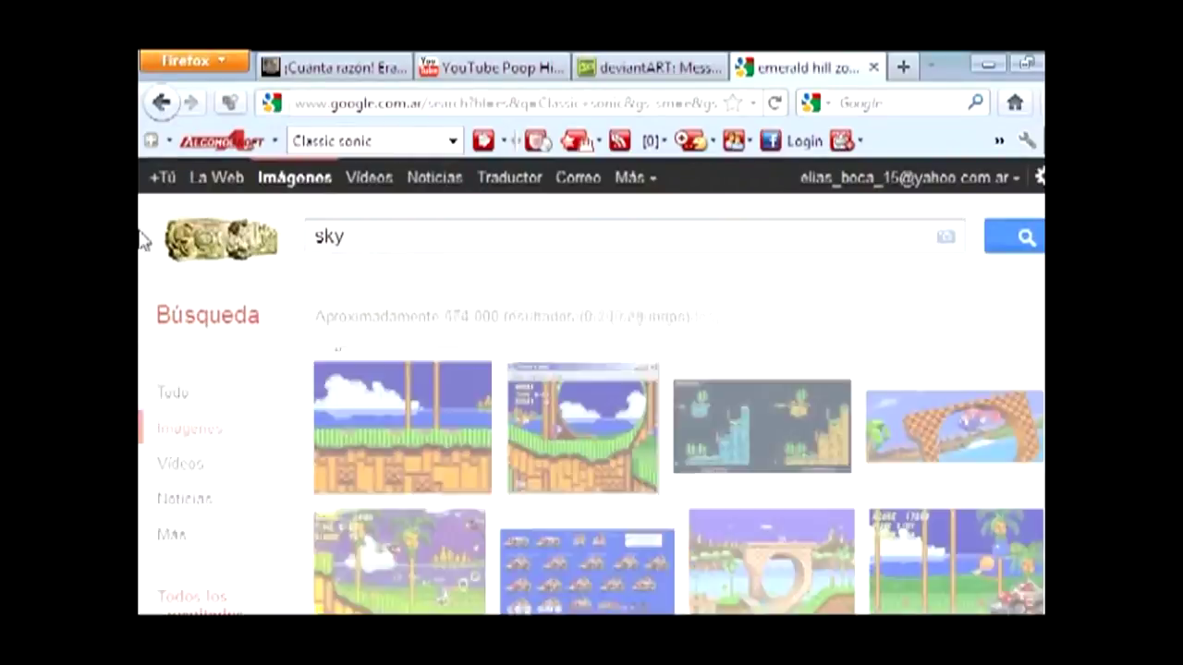
{"action": "left_click", "coordinate": [773, 484]}
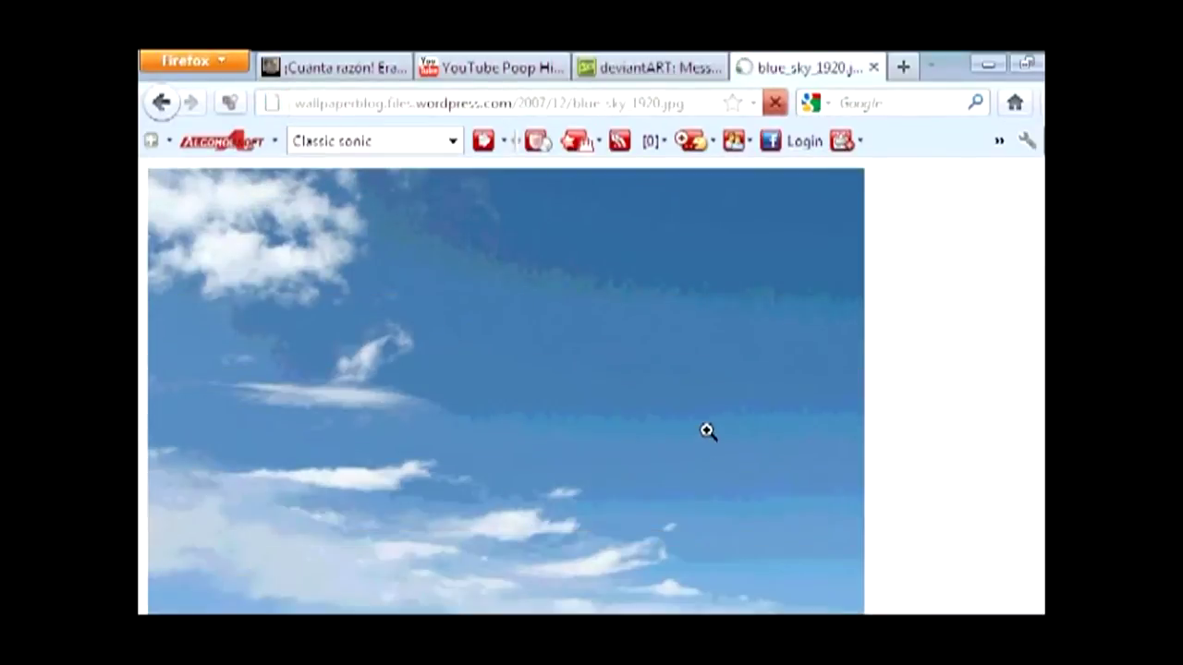
{"action": "key", "text": "ctrl+s"}
{"action": "key", "text": "Return"}
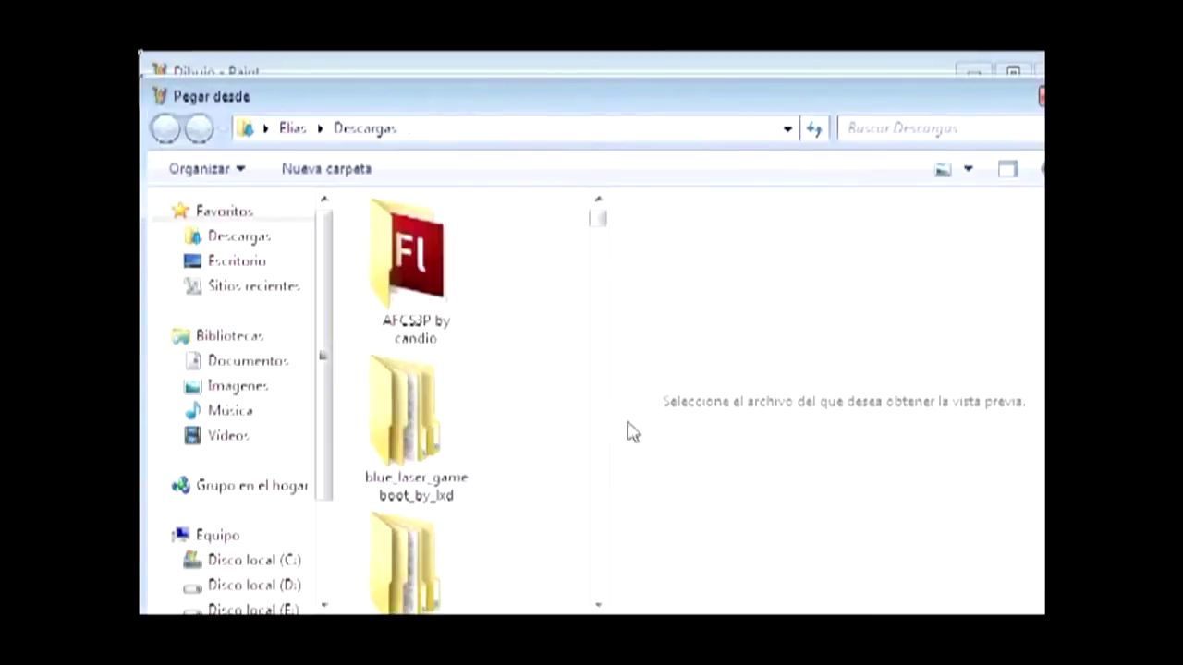
Step: Try inserting the downloaded sky picture from the Descargas folder and moving it to the canvas's upper-left area
{"action": "scroll", "coordinate": [601, 351], "scroll_direction": "down", "scroll_amount": 3}
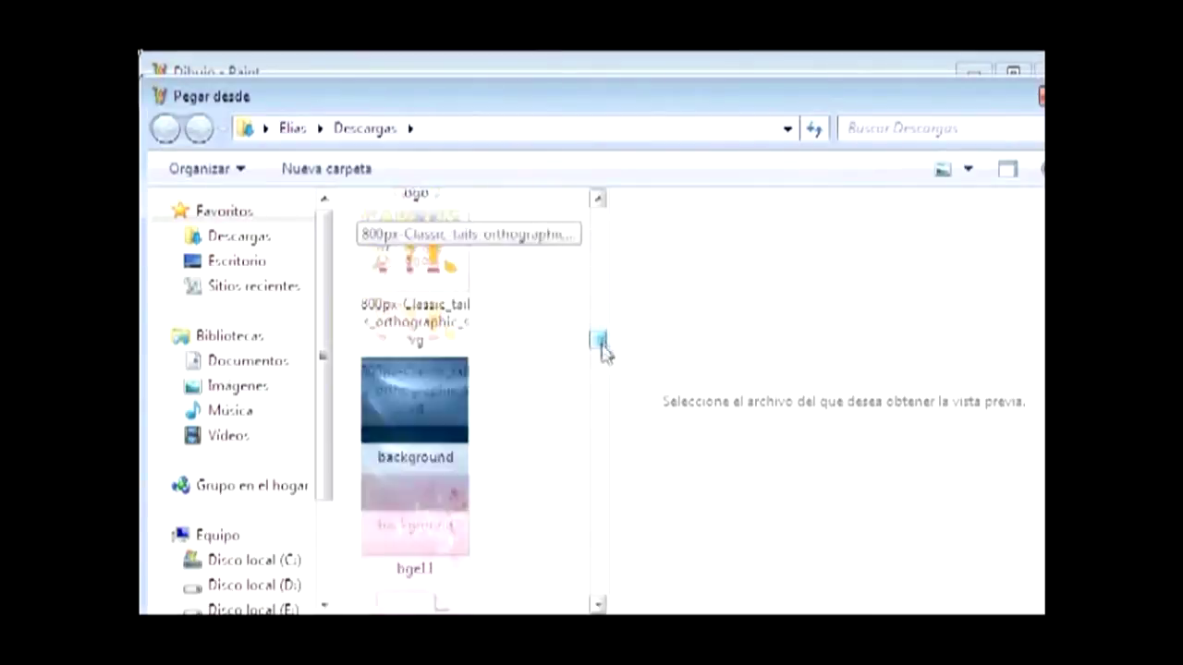
{"action": "left_click_drag", "start_coordinate": [600, 352], "coordinate": [573, 394]}
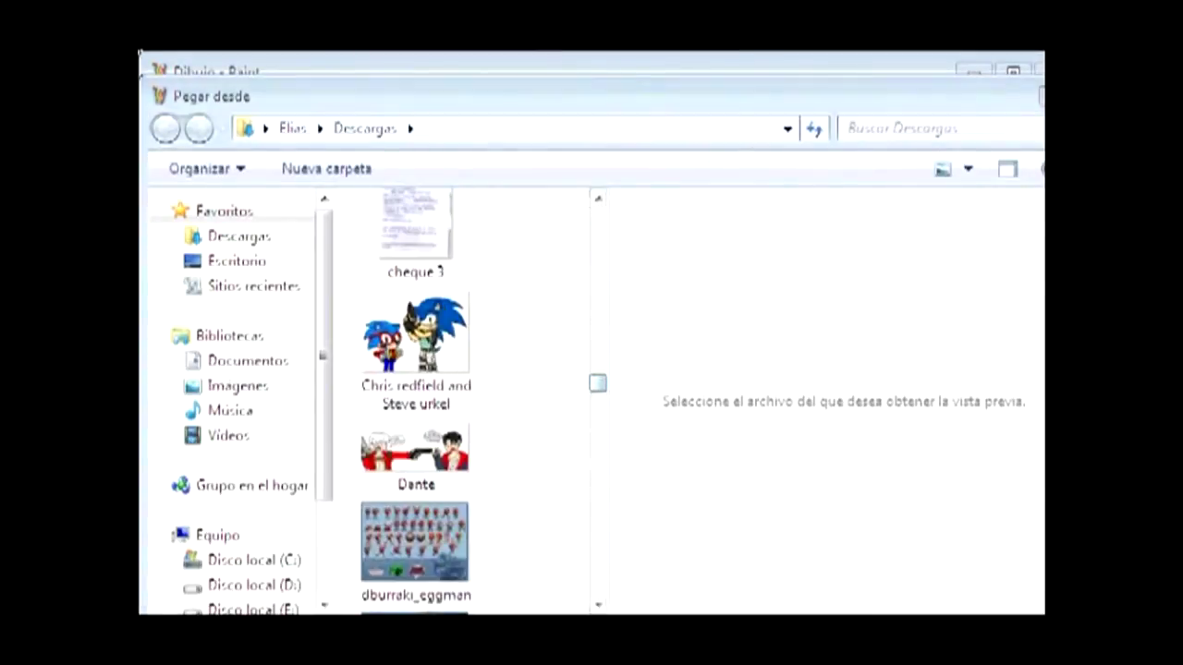
{"action": "scroll", "coordinate": [528, 567], "scroll_direction": "up", "scroll_amount": 10}
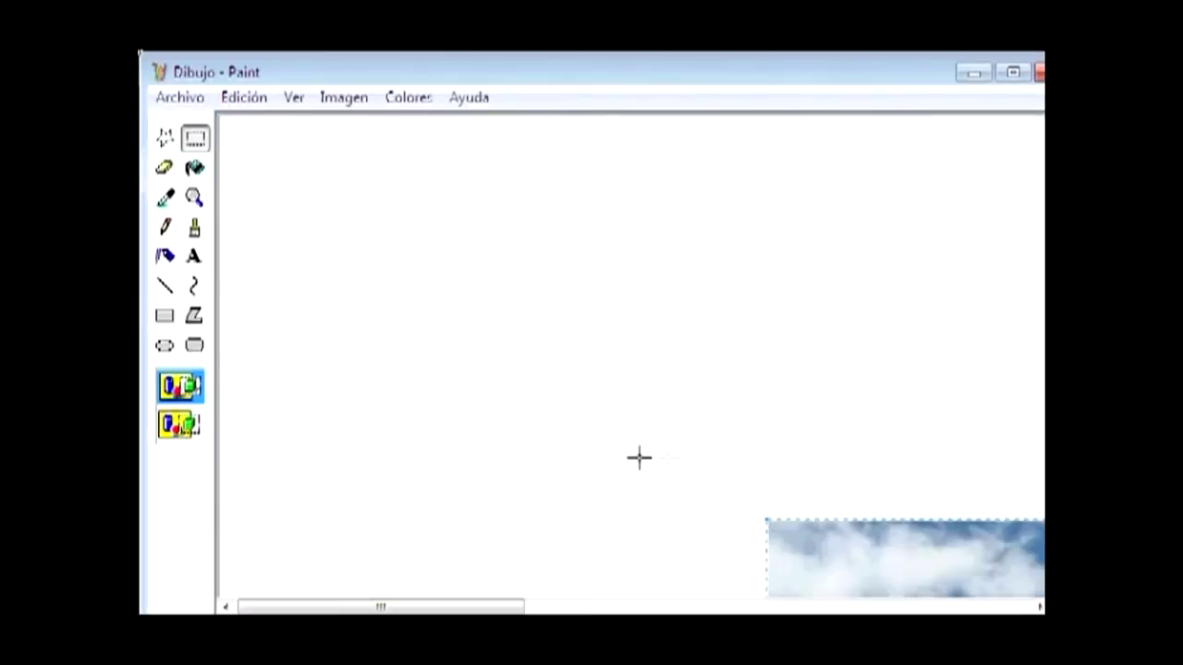
{"action": "left_click_drag", "start_coordinate": [879, 563], "coordinate": [335, 160]}
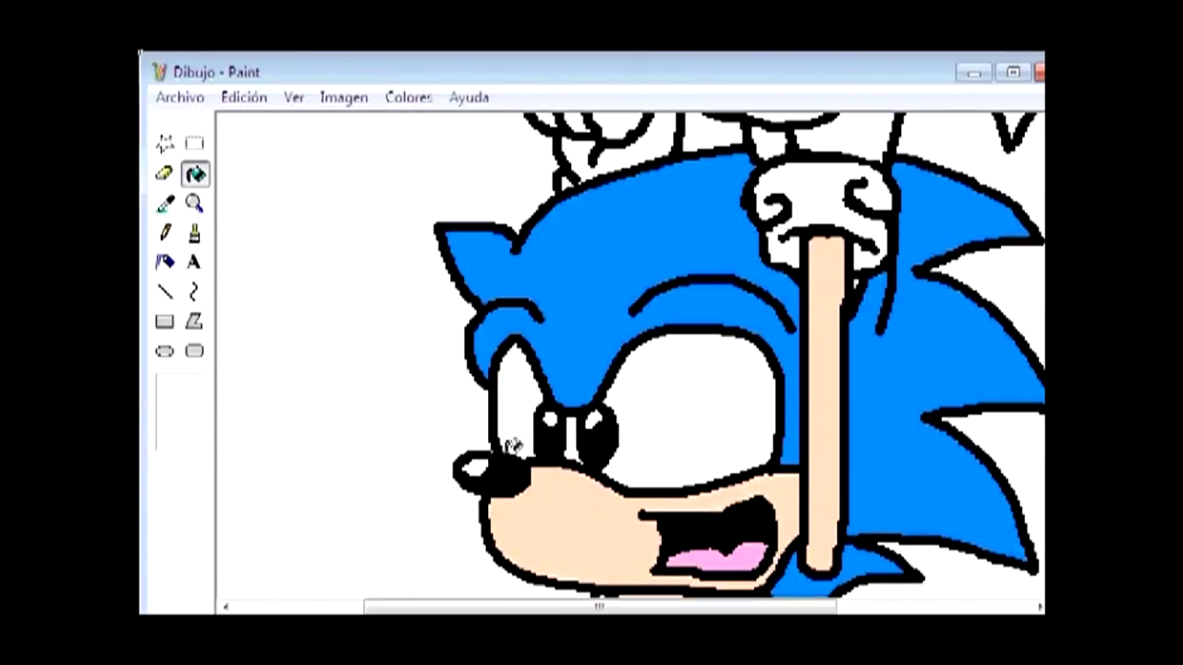
Step: Refill the white areas of Sonic's face, the gloves and Tails' chest, and undo the fill that removes the black outlines
{"action": "scroll", "coordinate": [816, 431], "scroll_direction": "up", "scroll_amount": 3}
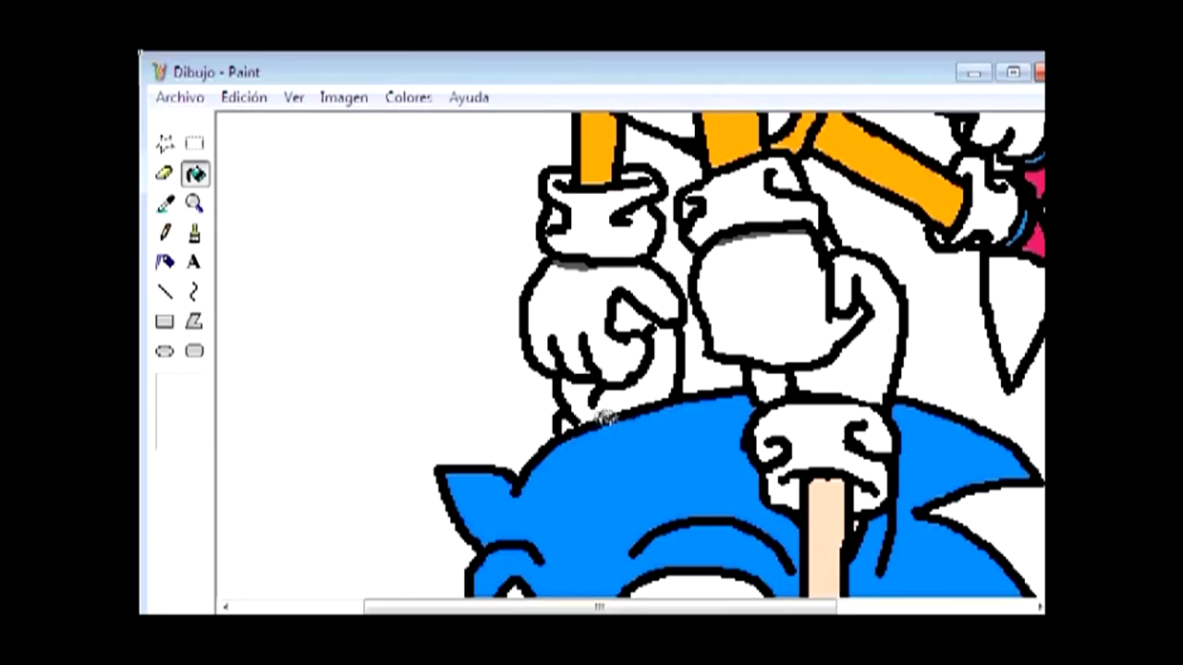
{"action": "scroll", "coordinate": [553, 319], "scroll_direction": "up", "scroll_amount": 3}
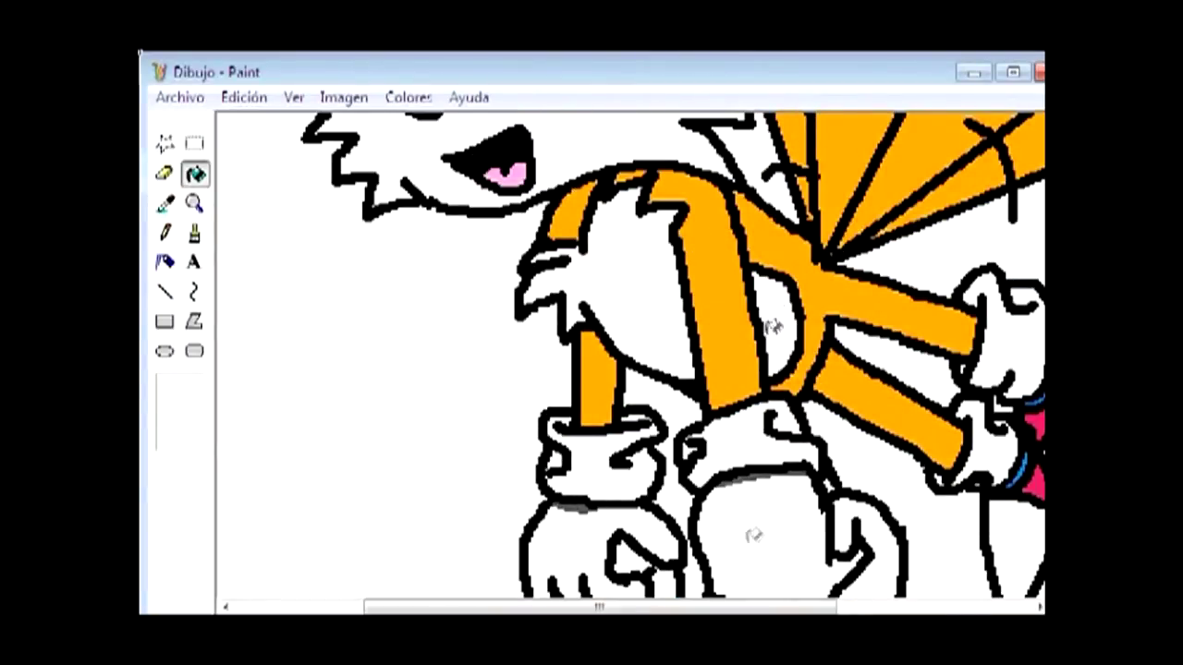
{"action": "left_click_drag", "start_coordinate": [601, 608], "coordinate": [707, 607]}
{"action": "key", "text": "ctrl+y"}
{"action": "key", "text": "ctrl+z"}
{"action": "key", "text": "ctrl+y"}
{"action": "left_click", "coordinate": [243, 97]}
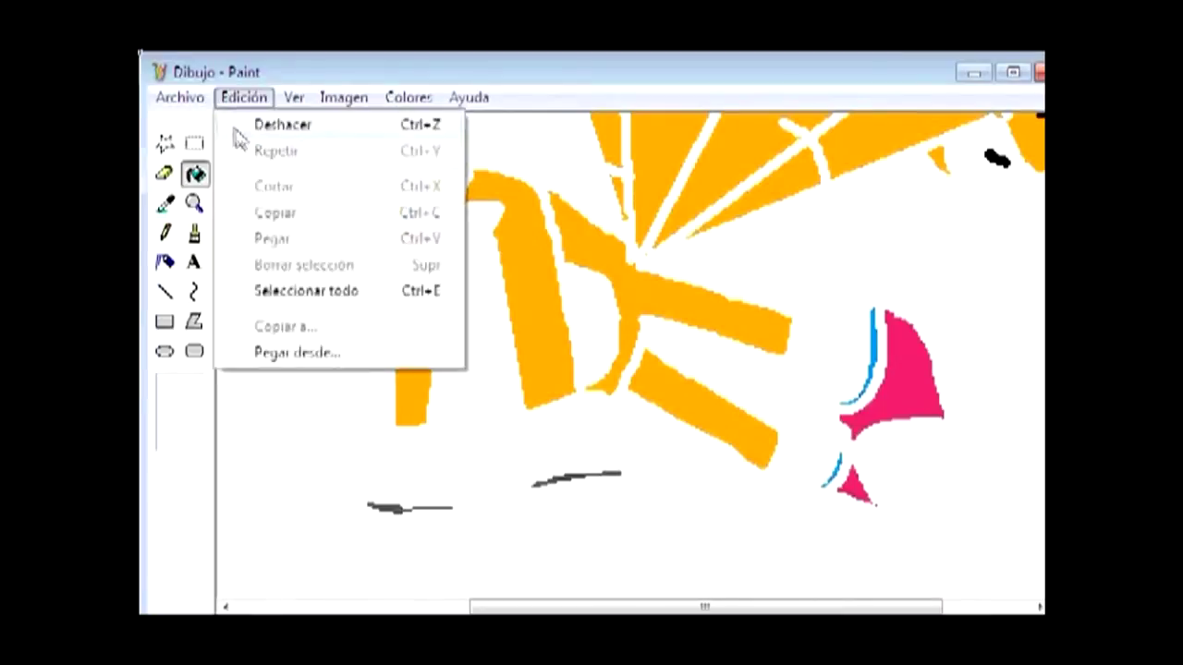
{"action": "left_click", "coordinate": [278, 125]}
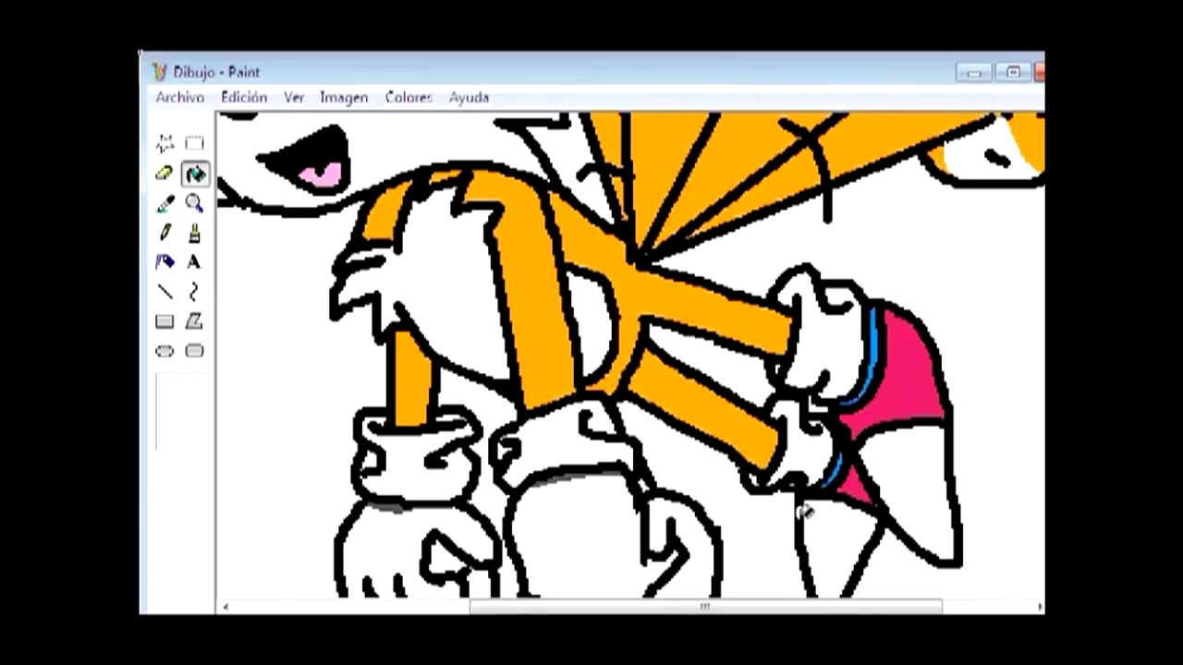
Step: Refill the white areas of Tails' muzzle, head and hair tufts
{"action": "scroll", "coordinate": [792, 499], "scroll_direction": "up", "scroll_amount": 5}
{"action": "scroll", "coordinate": [352, 513], "scroll_direction": "left", "scroll_amount": 3}
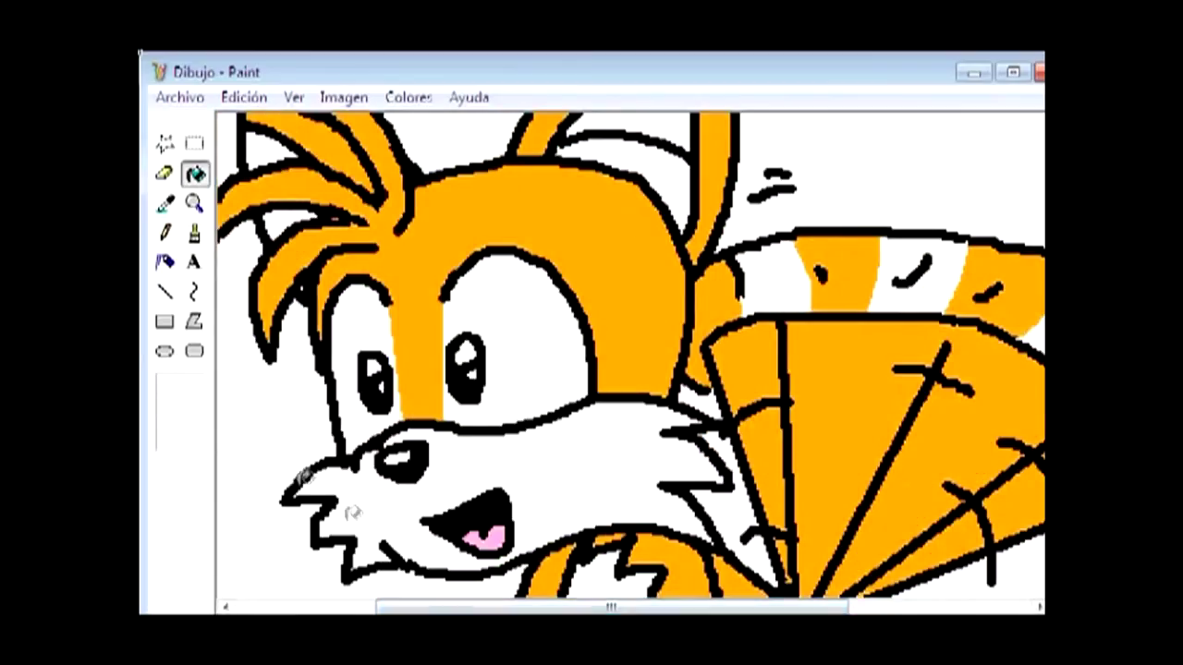
{"action": "scroll", "coordinate": [480, 370], "scroll_direction": "up", "scroll_amount": 2}
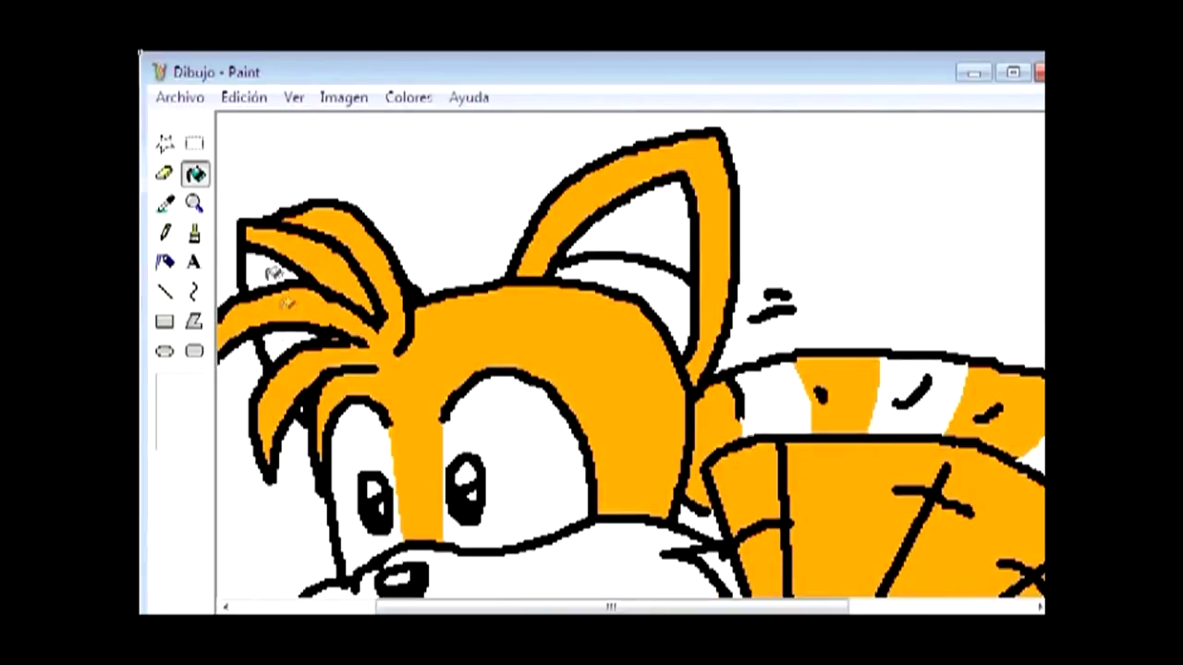
{"action": "scroll", "coordinate": [701, 373], "scroll_direction": "down", "scroll_amount": 5}
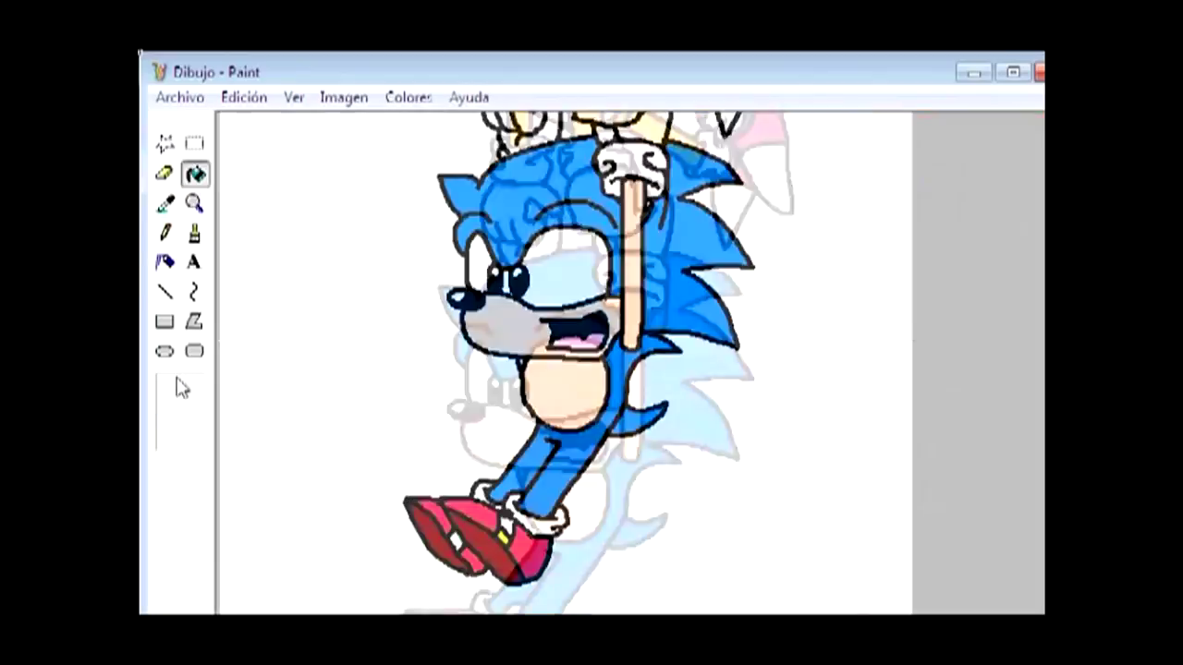
Step: Try the drawing over the sky with a transparent background, and insert the sky picture from the Descargas folder again
{"action": "left_click", "coordinate": [194, 143]}
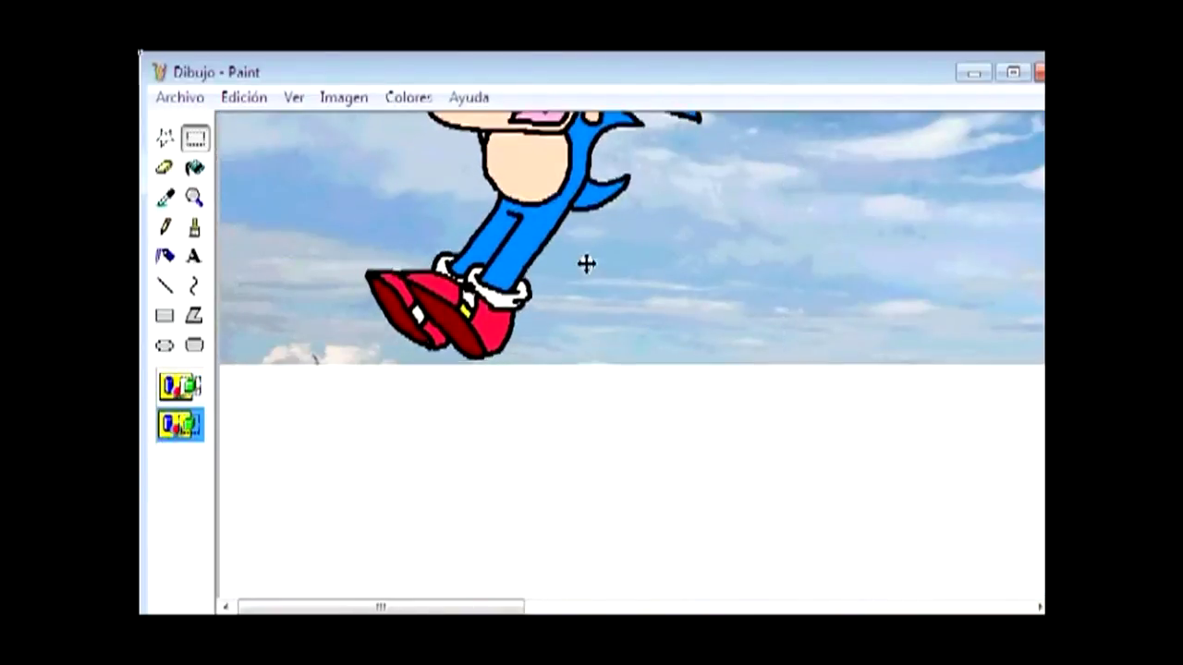
{"action": "left_click", "coordinate": [245, 96]}
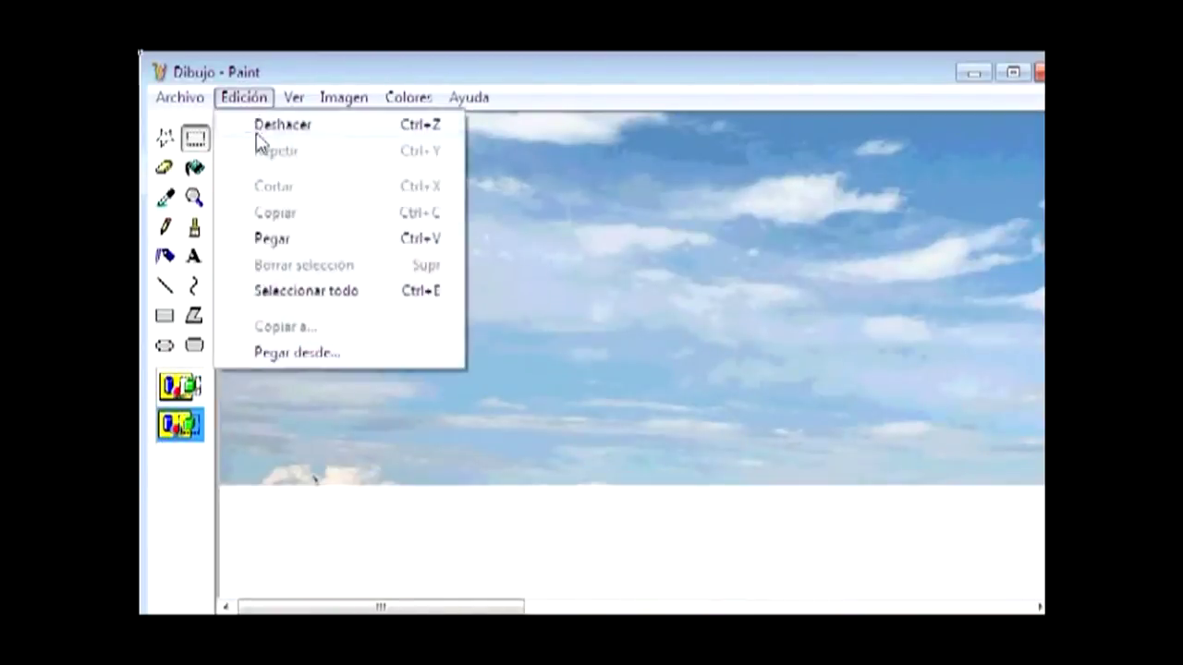
{"action": "left_click", "coordinate": [296, 351]}
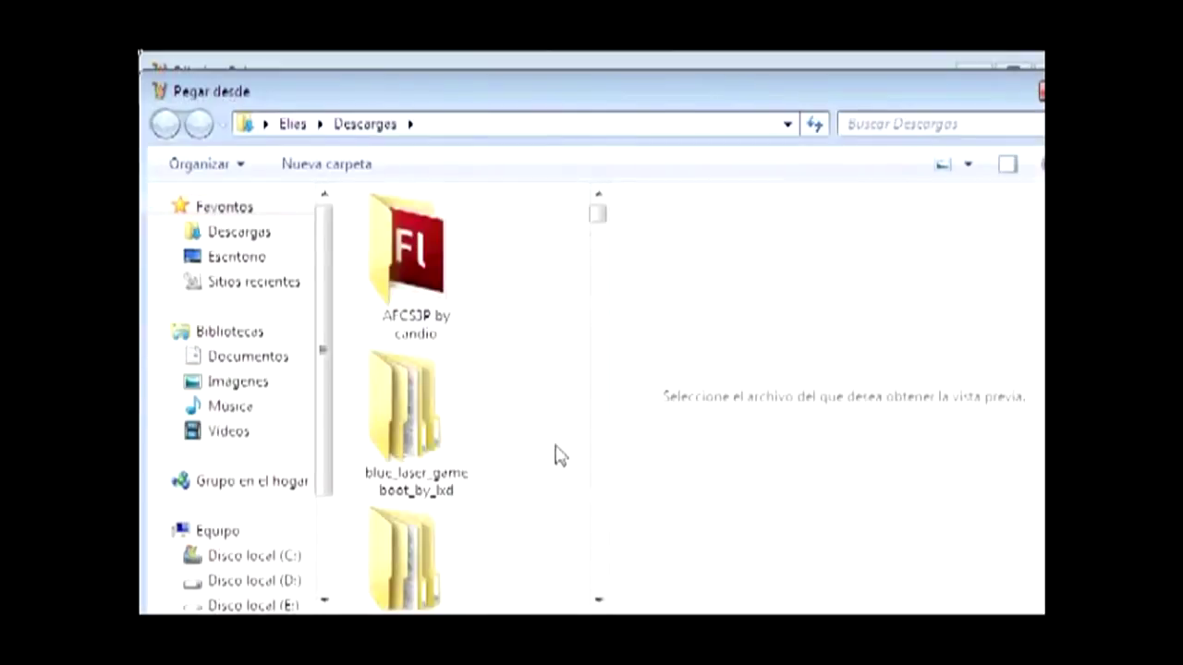
{"action": "scroll", "coordinate": [441, 383], "scroll_direction": "down", "scroll_amount": 3}
{"action": "double_click", "coordinate": [440, 383]}
Step: Position the Tails cut-out with a transparent background on the sky directly above Sonic so that their hands join
{"action": "left_click_drag", "start_coordinate": [694, 475], "coordinate": [581, 279]}
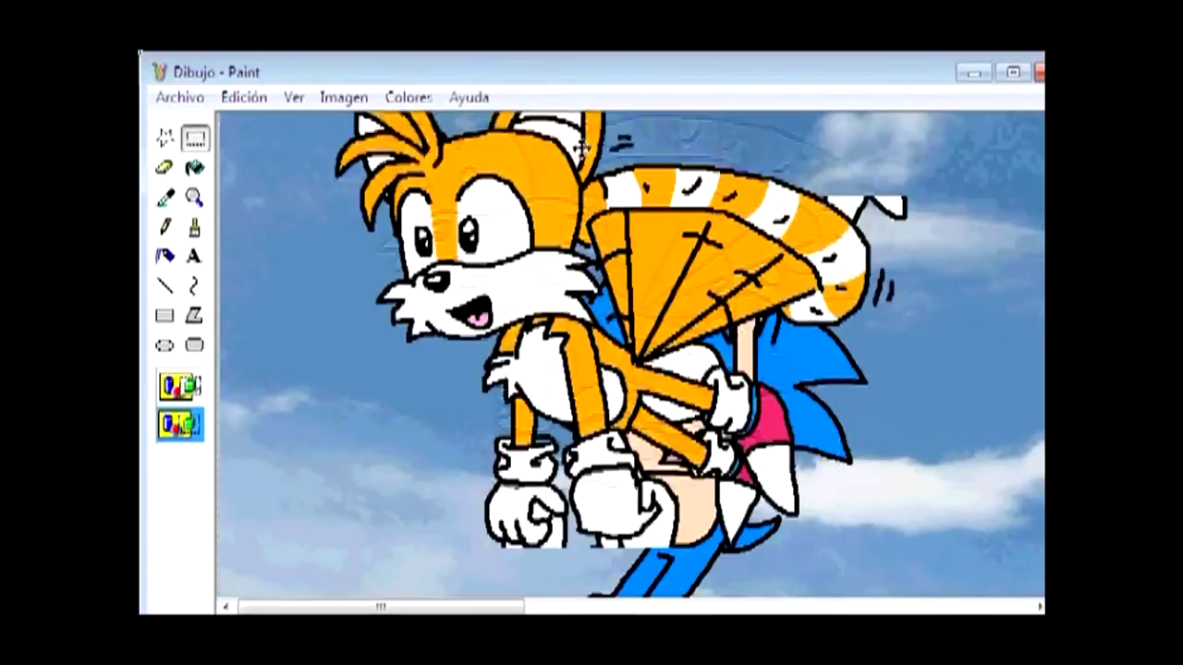
{"action": "scroll", "coordinate": [723, 323], "scroll_direction": "down", "scroll_amount": 5}
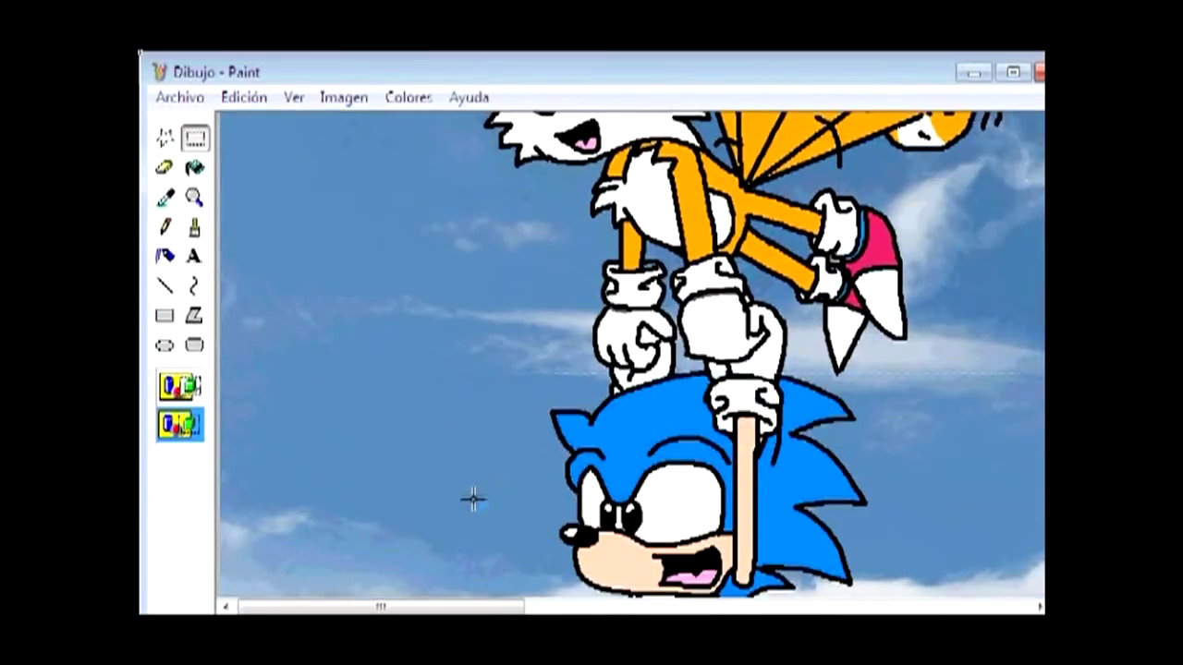
Step: Retouch the small gap between Tails' socks with the pencil at high zoom
{"action": "scroll", "coordinate": [472, 499], "scroll_direction": "up", "scroll_amount": 3}
{"action": "scroll", "coordinate": [505, 476], "scroll_direction": "up", "scroll_amount": 2}
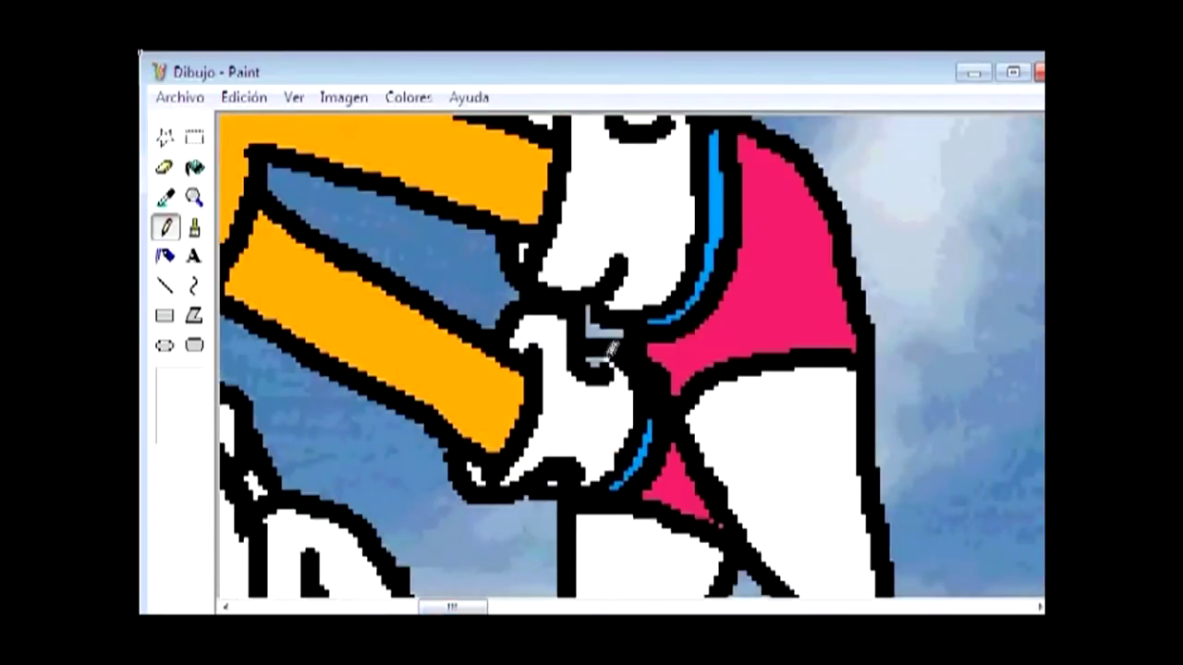
{"action": "left_click", "coordinate": [193, 197]}
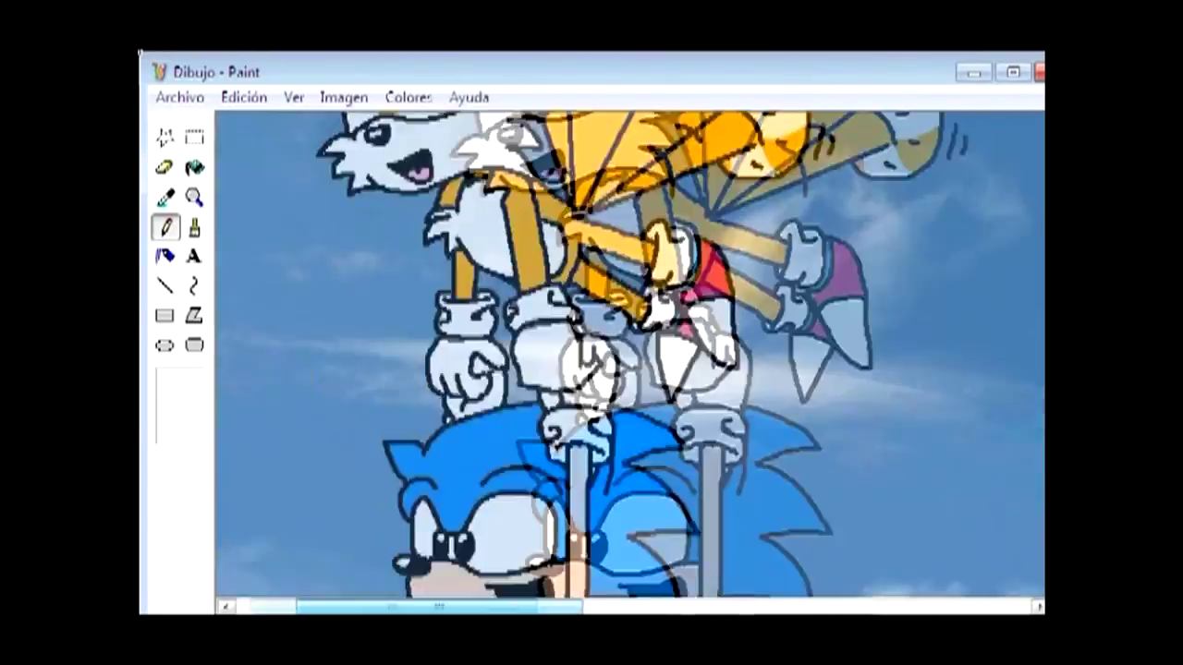
Step: Move Tails and then Sonic with their surrounding sky towards the left edge, and crop the canvas around them
{"action": "left_click", "coordinate": [194, 138]}
{"action": "left_click_drag", "start_coordinate": [342, 116], "coordinate": [1011, 596]}
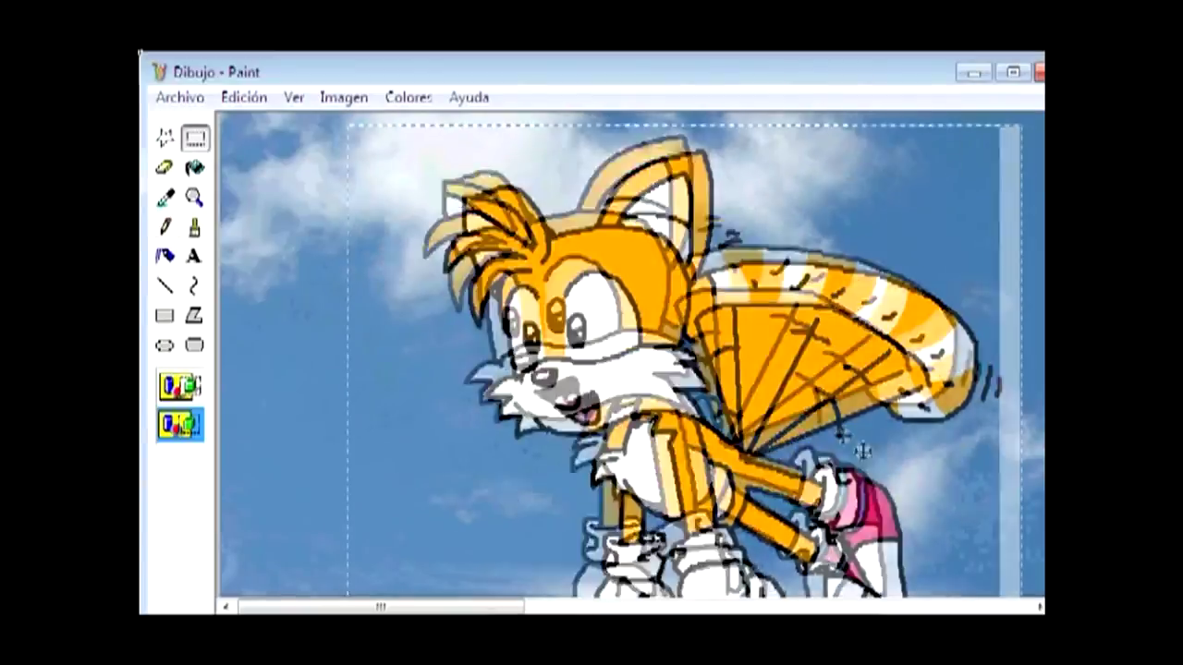
{"action": "left_click_drag", "start_coordinate": [646, 370], "coordinate": [526, 370]}
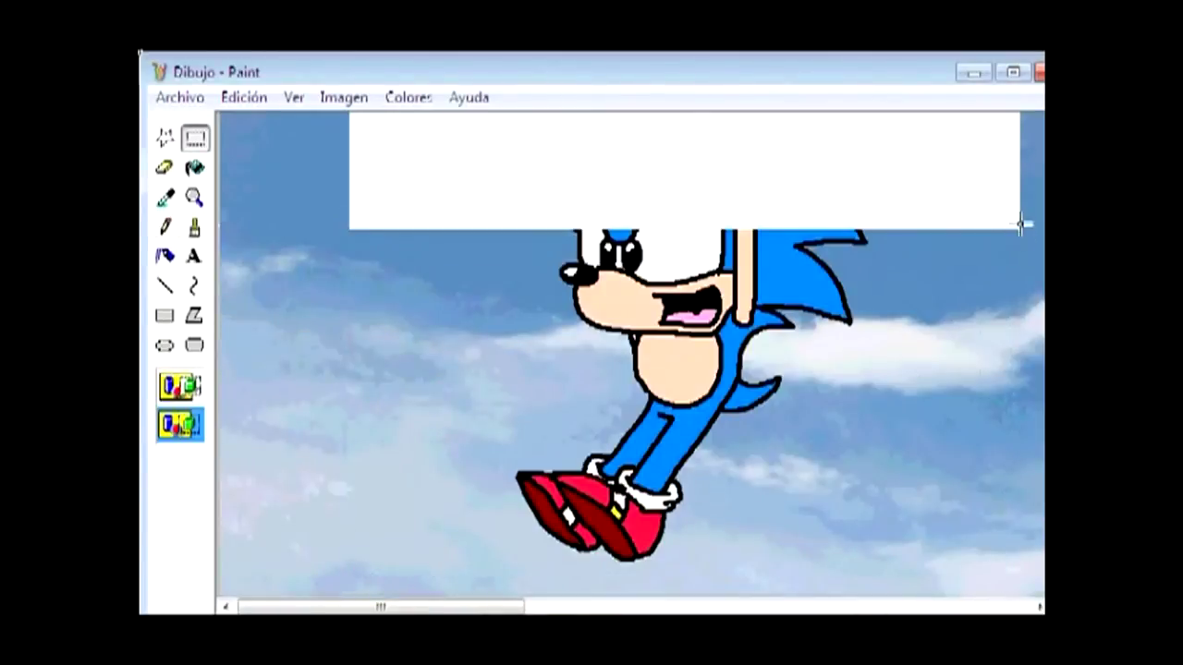
{"action": "left_click_drag", "start_coordinate": [1022, 244], "coordinate": [346, 578]}
{"action": "left_click_drag", "start_coordinate": [780, 542], "coordinate": [484, 403]}
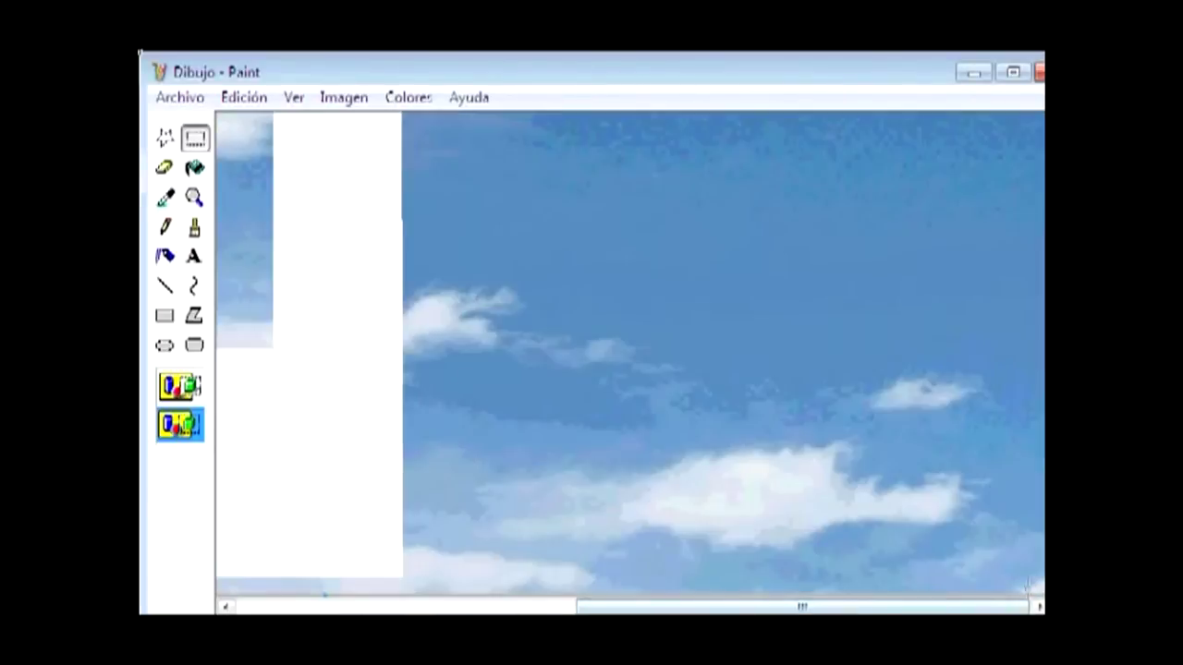
{"action": "left_click_drag", "start_coordinate": [273, 347], "coordinate": [277, 349]}
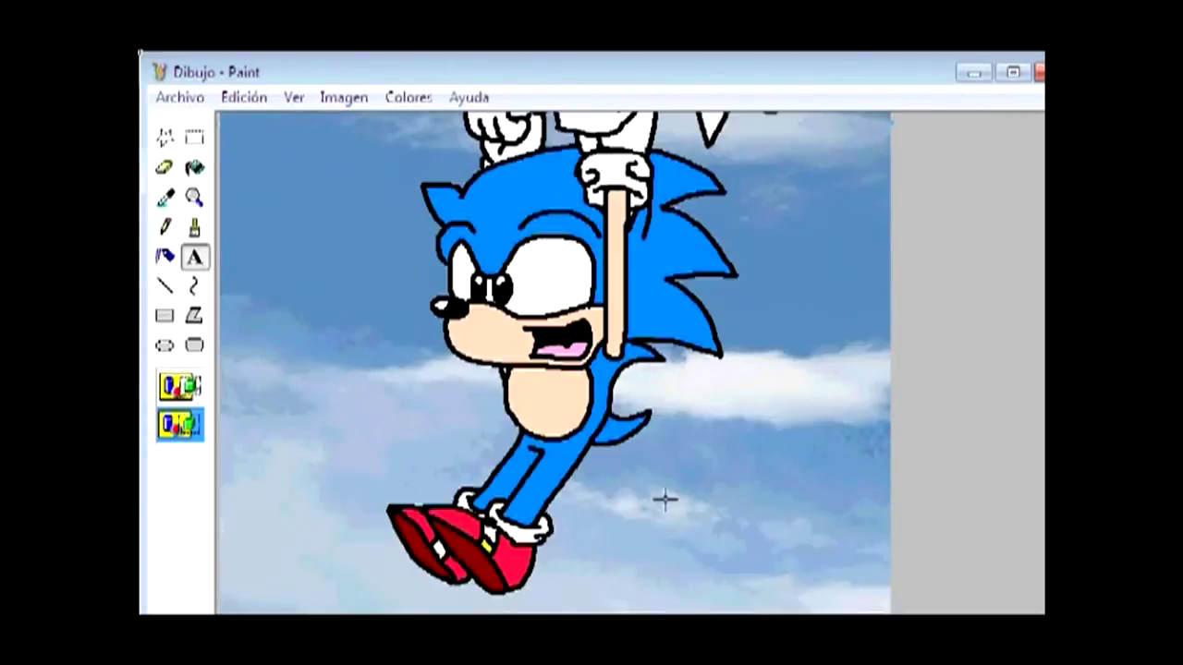
Step: Add the text "MADE BY" in the sky beside Sonic's legs and start a freehand brush signature below it
{"action": "left_click_drag", "start_coordinate": [644, 497], "coordinate": [891, 612]}
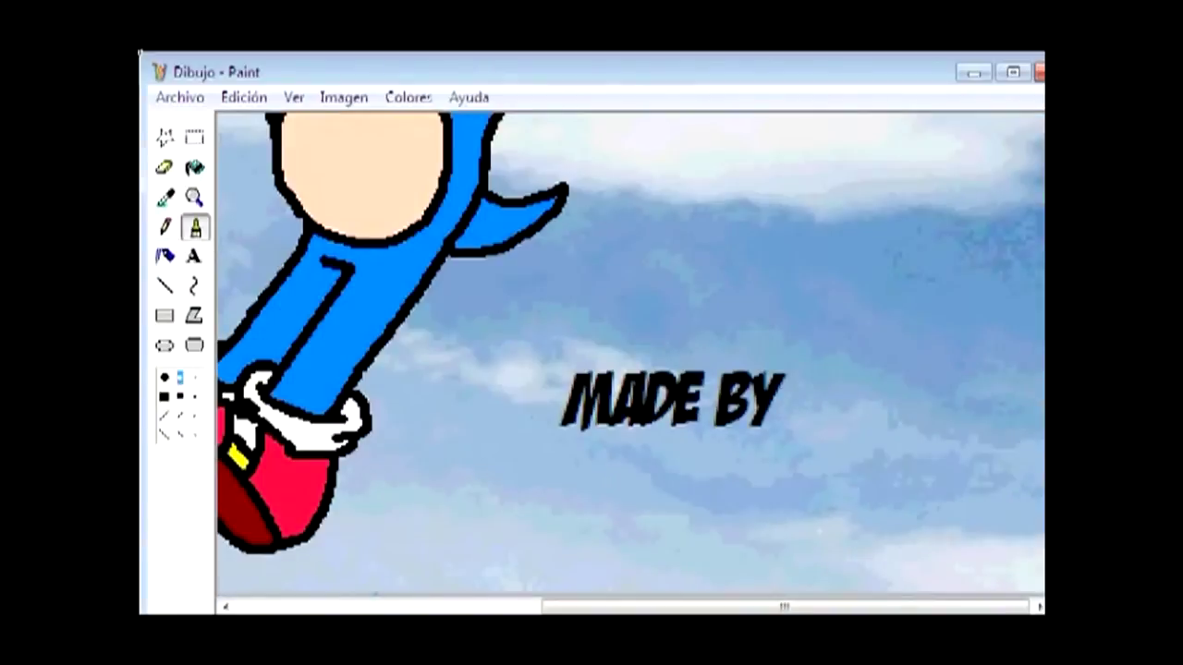
{"action": "left_click_drag", "start_coordinate": [610, 445], "coordinate": [601, 478]}
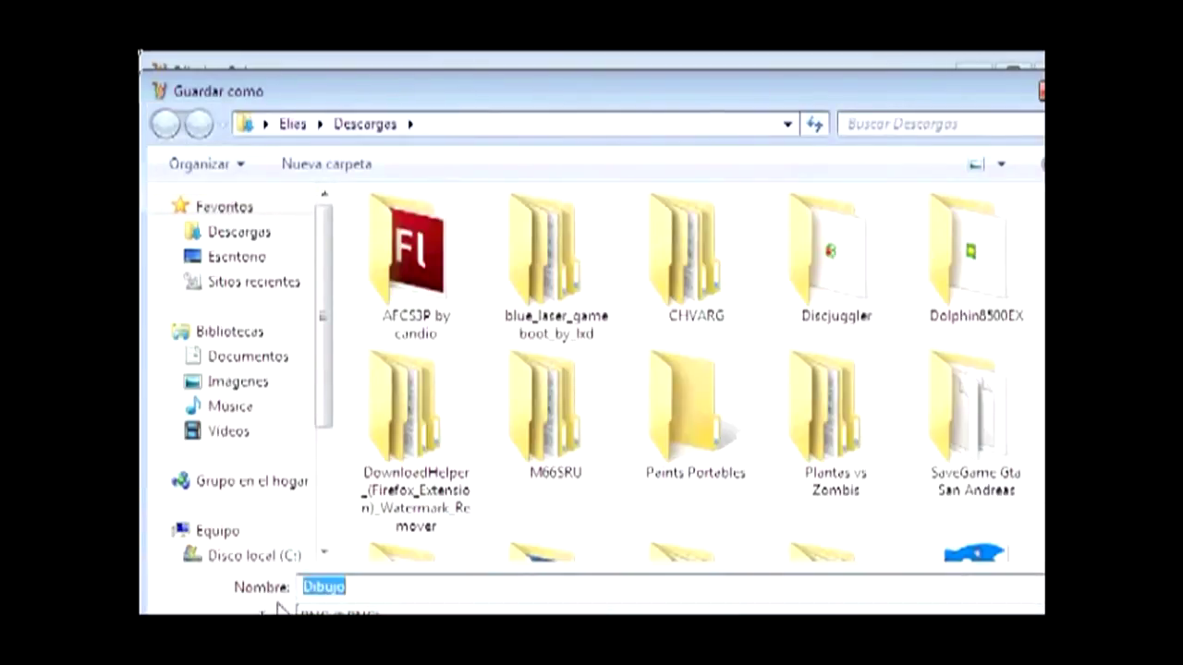
Step: Save the finished picture as a PNG named "classic sonic and tails" in the Descargas folder
{"action": "type", "text": "So"}
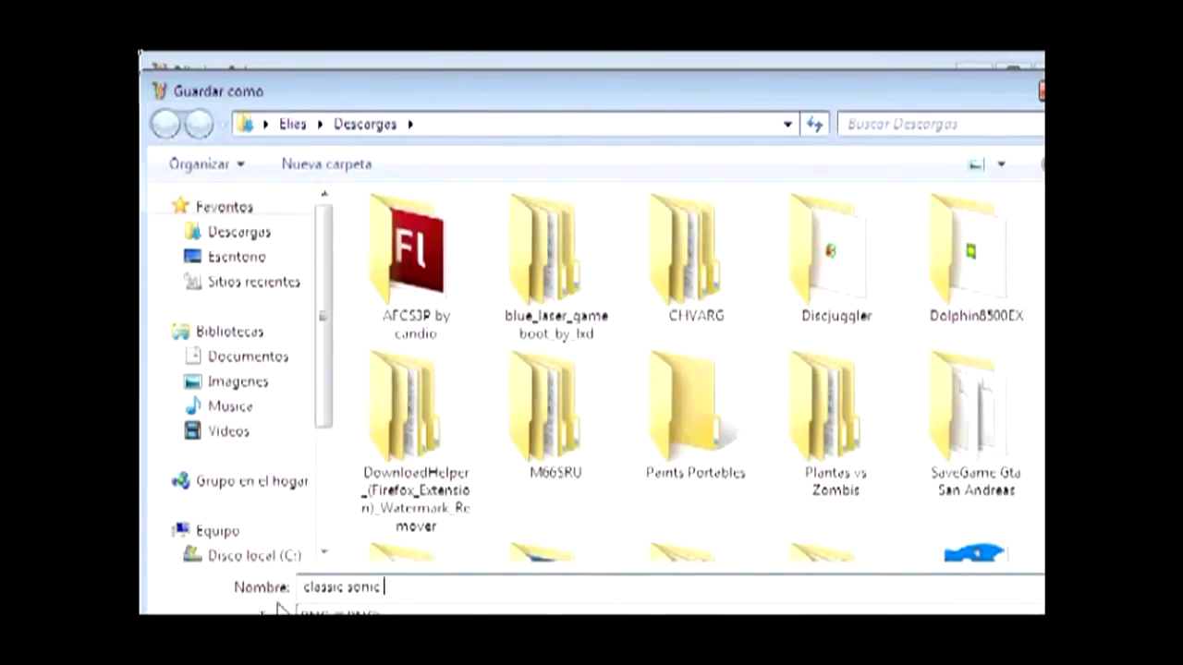
{"action": "type", "text": "s"}
{"action": "key", "text": "Return"}
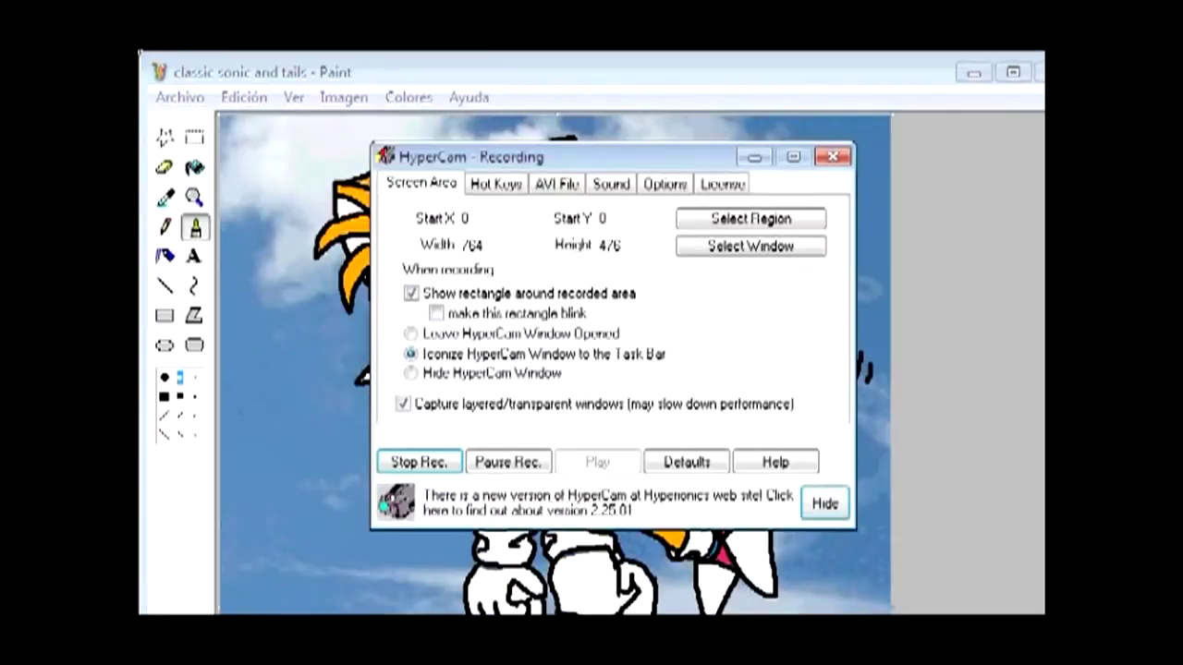